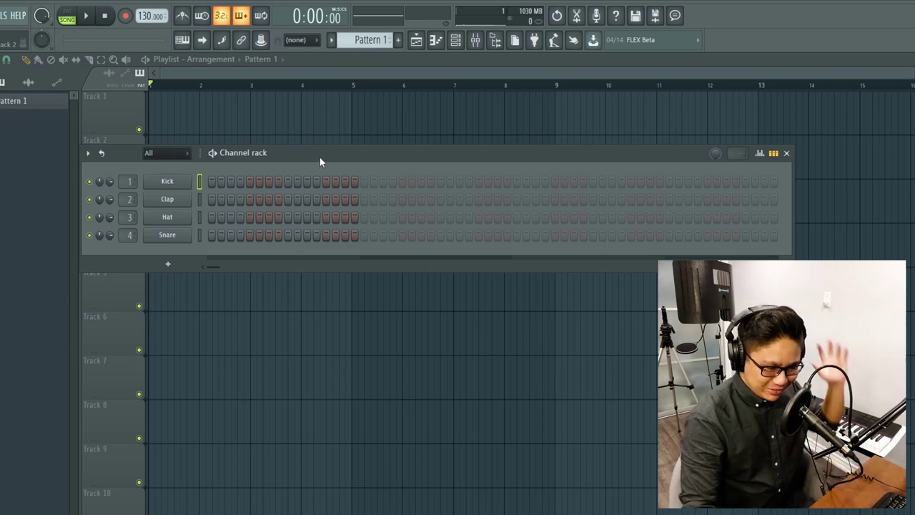
Open the Omnisphere instrument to check its patch, and open its channel in the piano roll
{"action": "left_click_drag", "start_coordinate": [320, 161], "coordinate": [379, 125]}
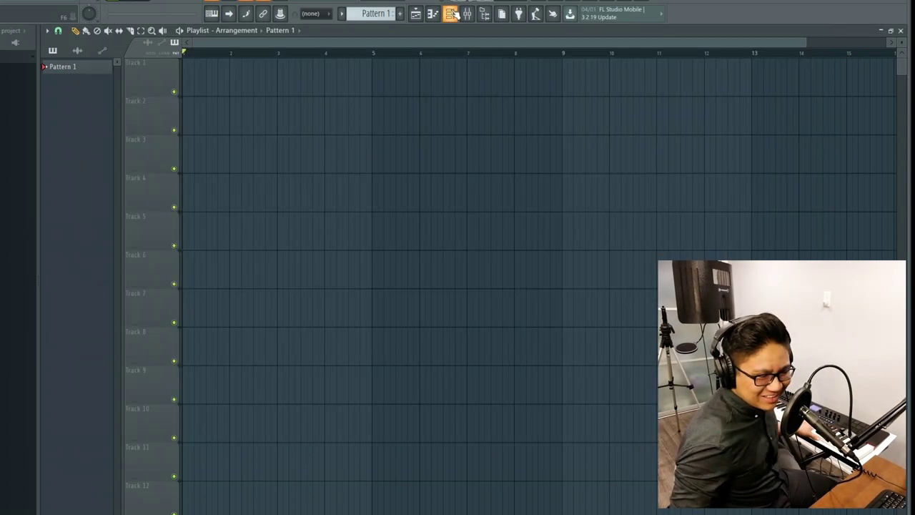
{"action": "key", "text": "F6"}
{"action": "left_click", "coordinate": [257, 91]}
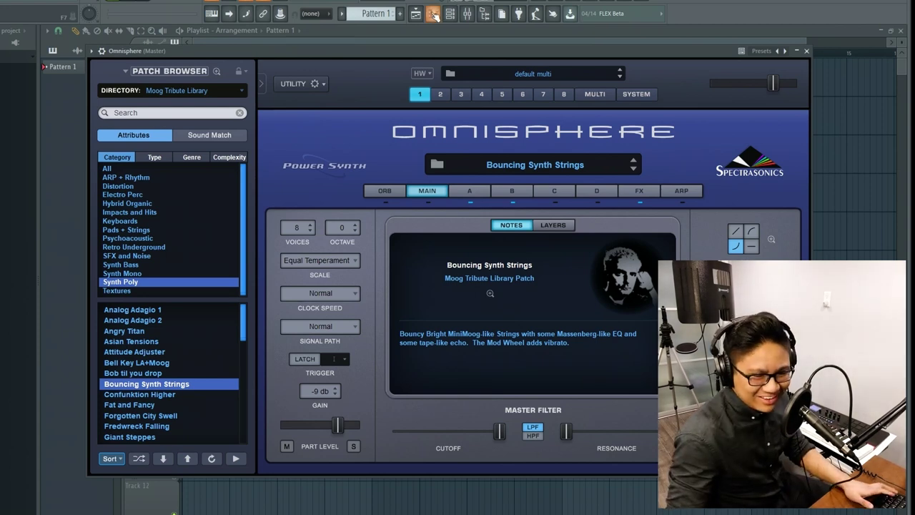
{"action": "left_click", "coordinate": [450, 13]}
{"action": "right_click", "coordinate": [273, 91]}
{"action": "left_click", "coordinate": [329, 91]}
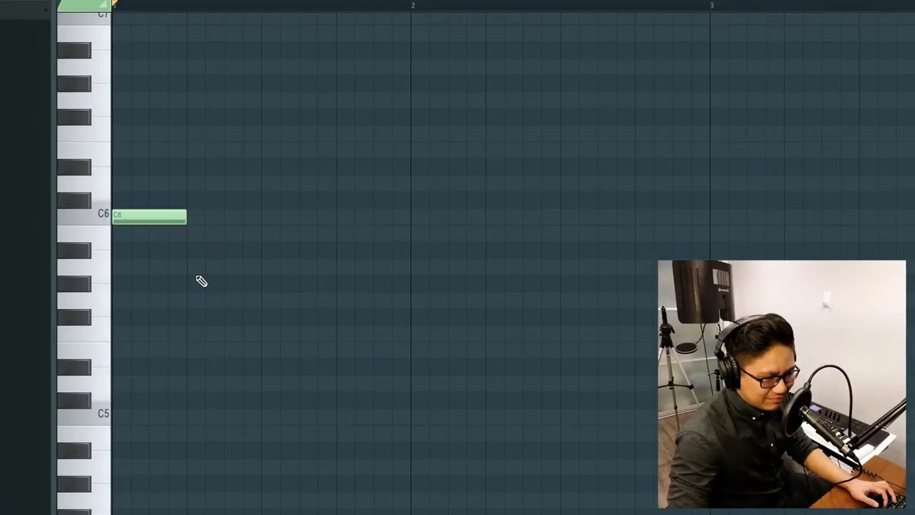
Draw a melody of equal-length notes G5, C5, C6 and C#6 after the opening C6, and play it back
{"action": "left_click", "coordinate": [192, 301]}
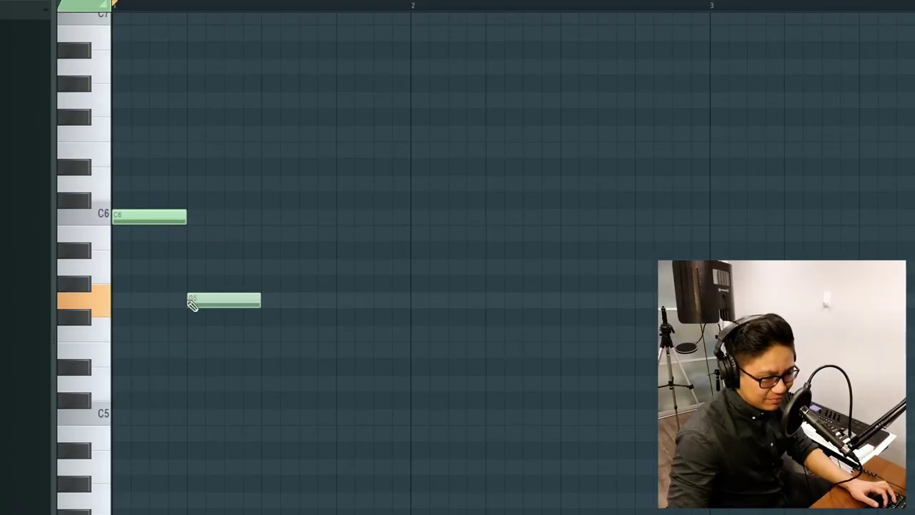
{"action": "left_click_drag", "start_coordinate": [258, 362], "coordinate": [258, 394]}
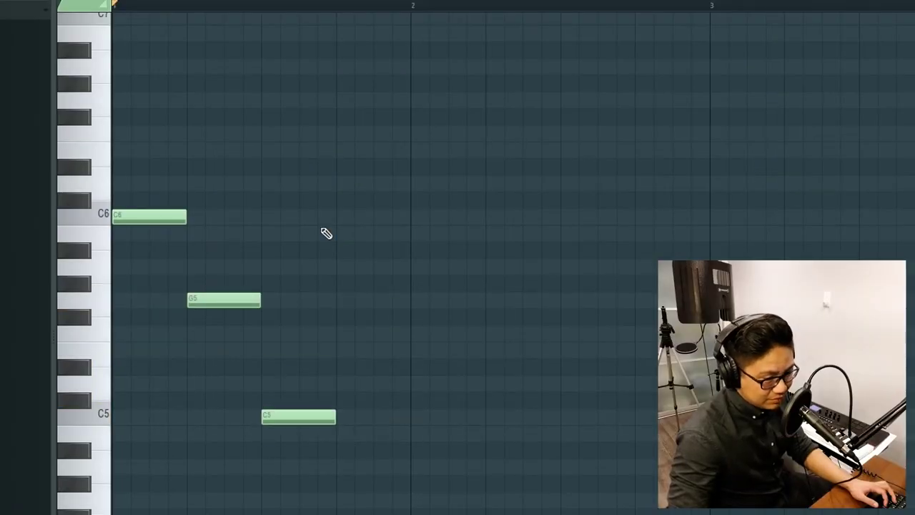
{"action": "left_click", "coordinate": [417, 200]}
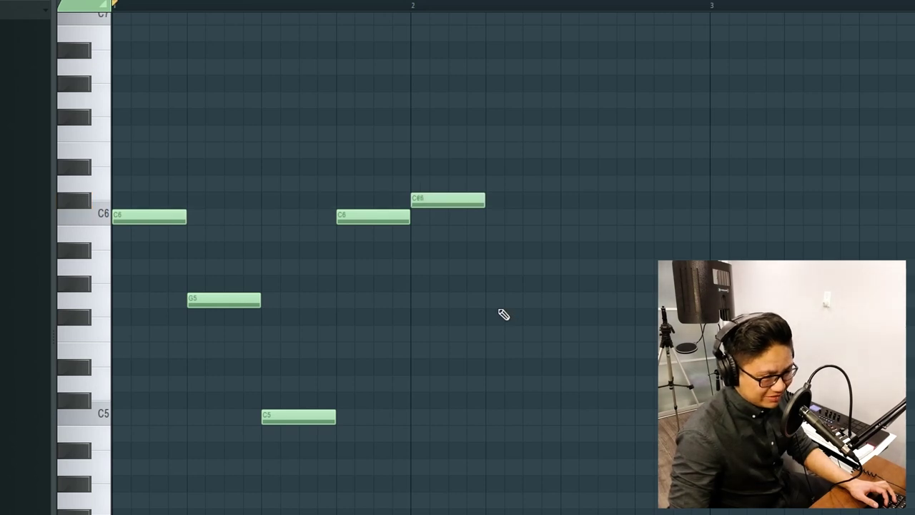
{"action": "key", "text": "space"}
{"action": "key", "text": "space"}
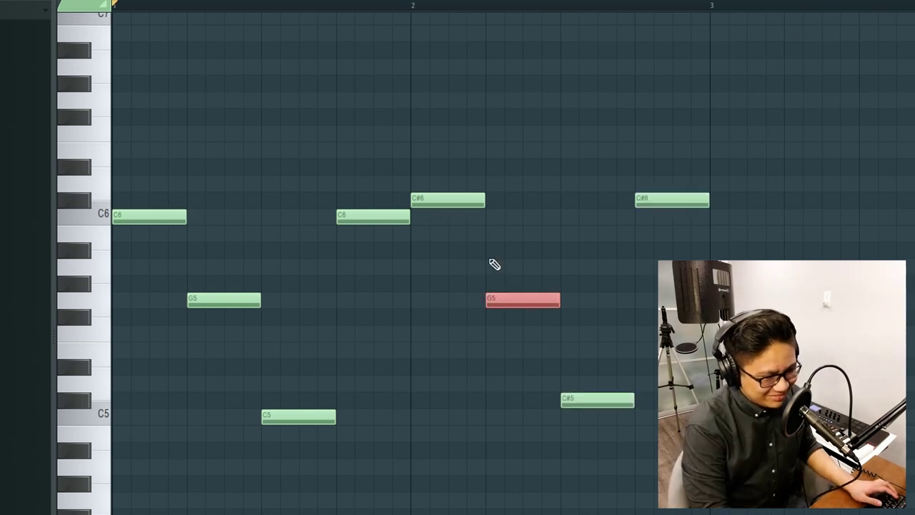
{"action": "key", "text": "space"}
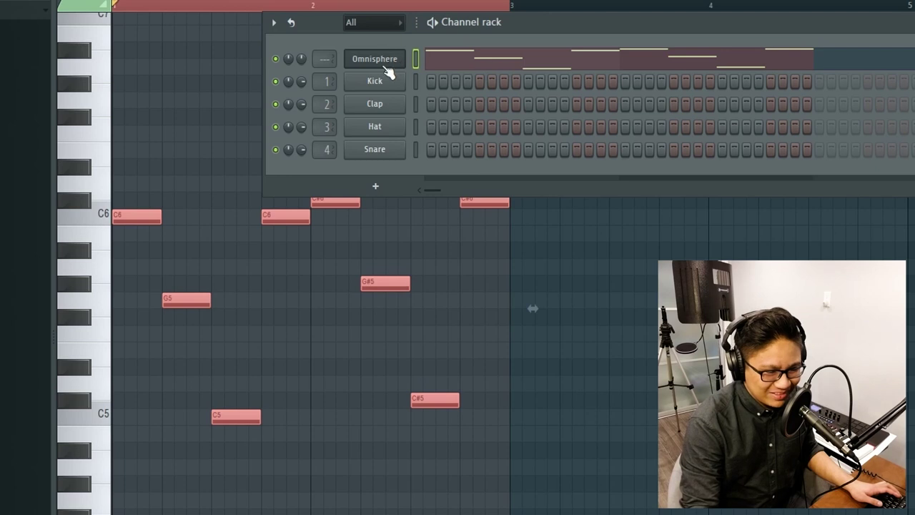
Clone the Omnisphere channel in the channel rack
{"action": "right_click", "coordinate": [385, 64]}
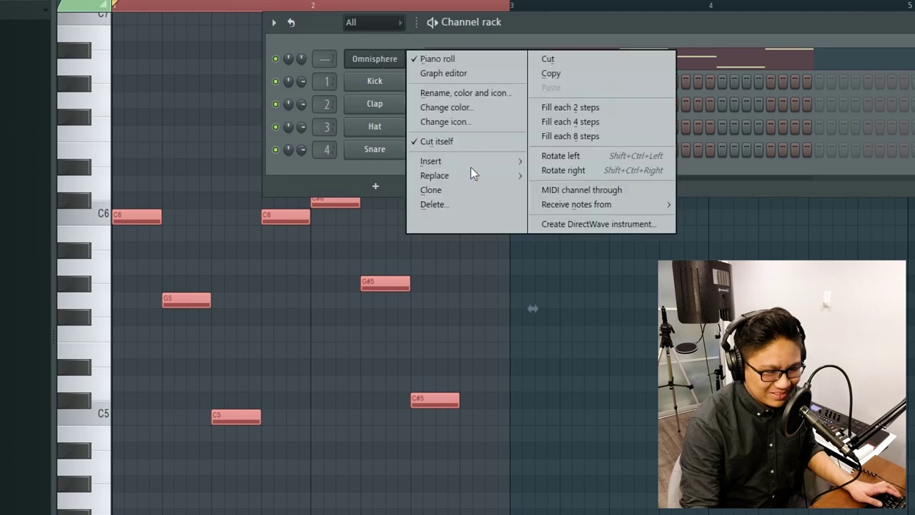
{"action": "left_click", "coordinate": [468, 190]}
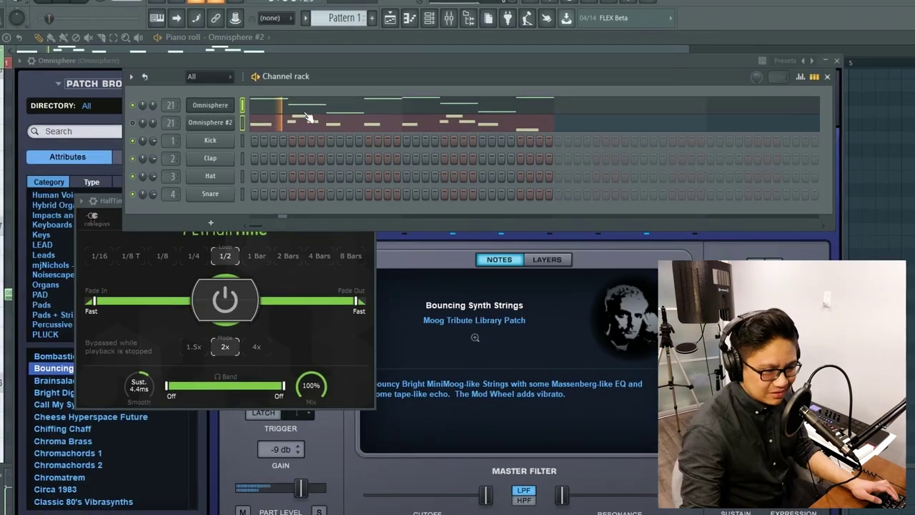
Load the Coiling Zim'bira 1 patch from the Bells and Vibes category into the original Omnisphere channel
{"action": "key", "text": "space"}
{"action": "left_click", "coordinate": [216, 107]}
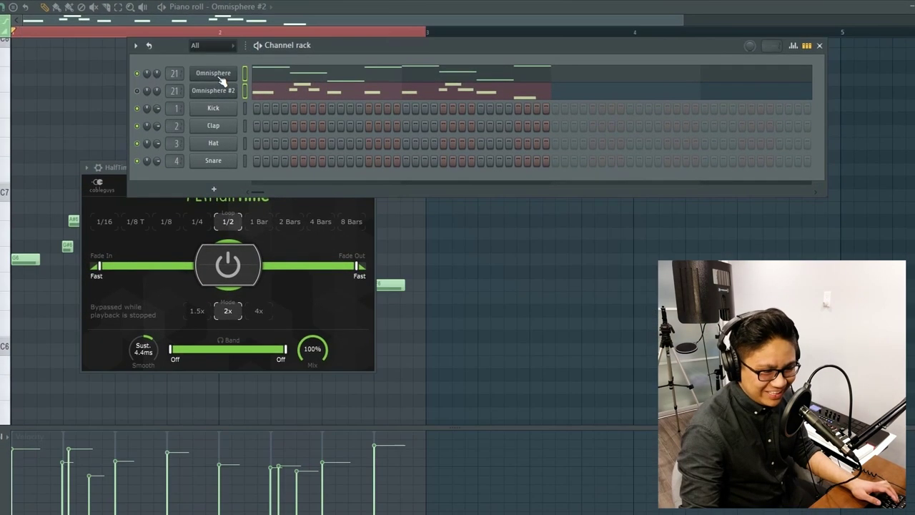
{"action": "left_click", "coordinate": [220, 76]}
{"action": "scroll", "coordinate": [171, 158], "scroll_direction": "up", "scroll_amount": 5}
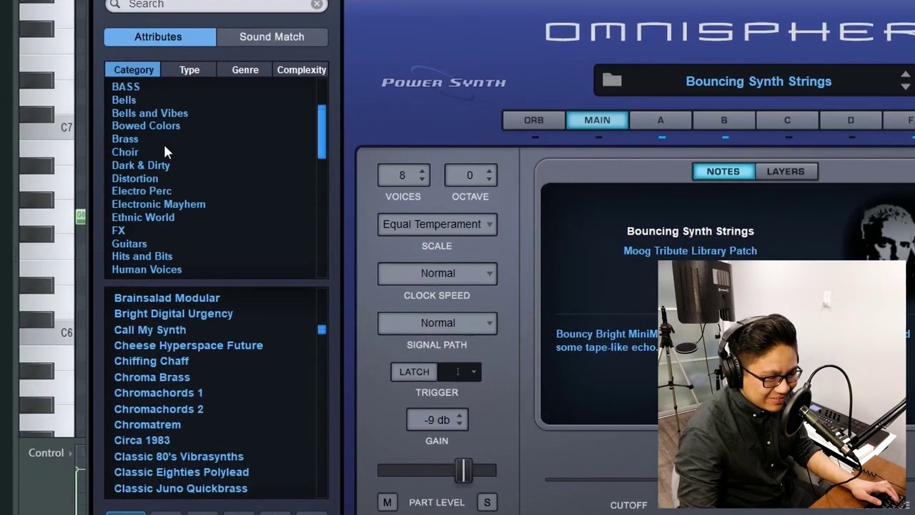
{"action": "scroll", "coordinate": [160, 137], "scroll_direction": "up", "scroll_amount": 4}
{"action": "scroll", "coordinate": [151, 202], "scroll_direction": "down", "scroll_amount": 2}
{"action": "left_click", "coordinate": [147, 150]}
{"action": "left_click", "coordinate": [199, 358]}
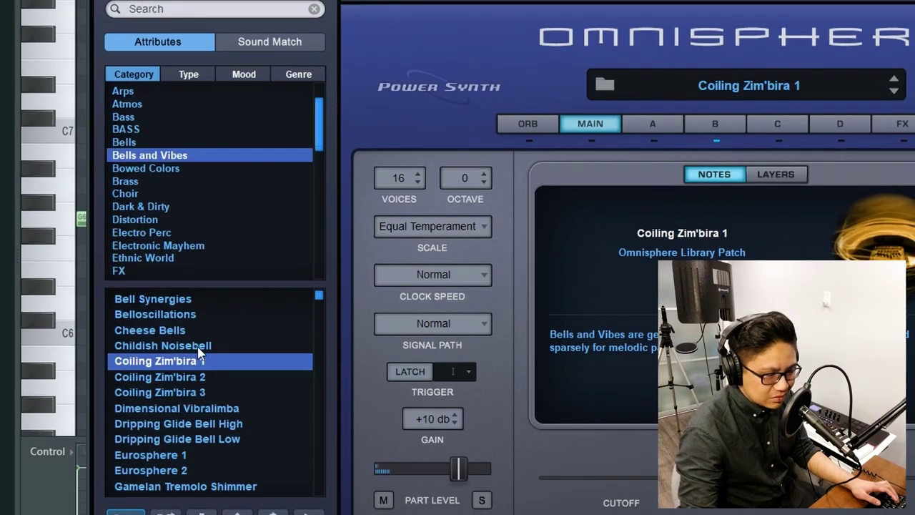
Try the Gamelan Tremolo Shimmer patch and reselect Coiling Zim'bira 1
{"action": "scroll", "coordinate": [200, 352], "scroll_direction": "down", "scroll_amount": 2}
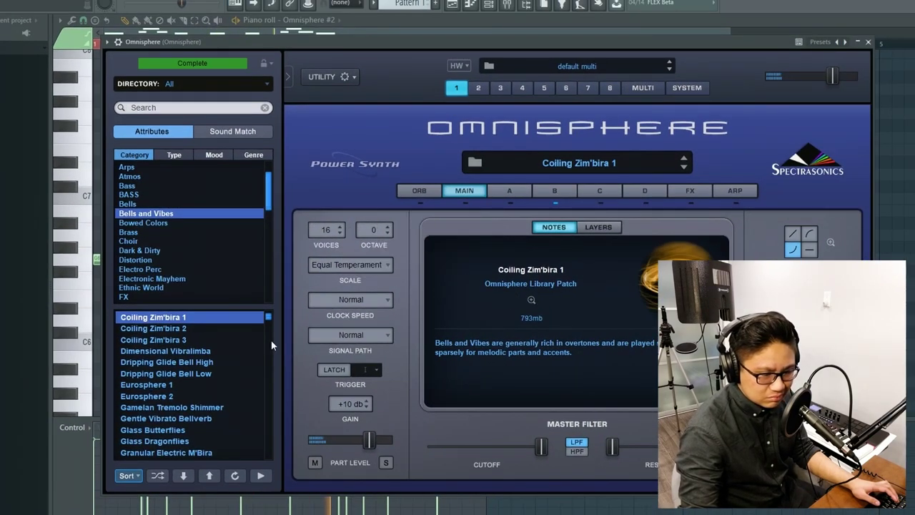
{"action": "left_click", "coordinate": [170, 408]}
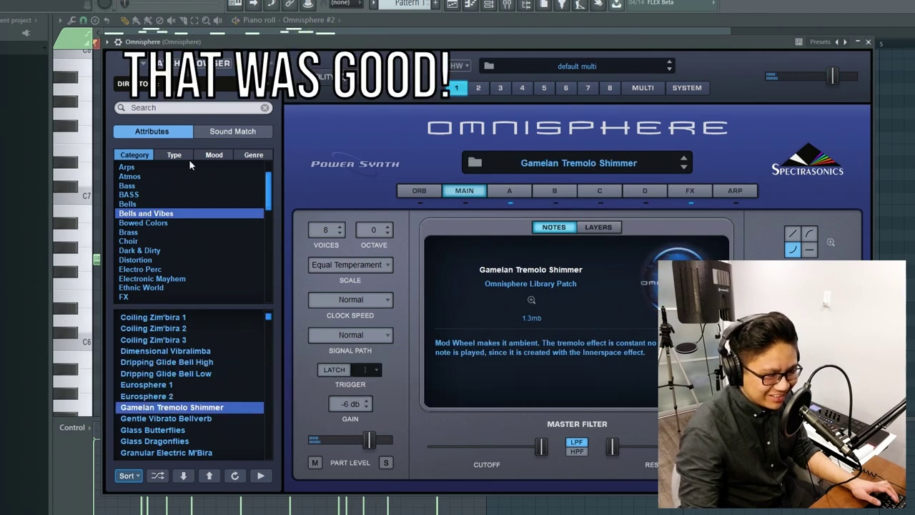
{"action": "left_click", "coordinate": [172, 318]}
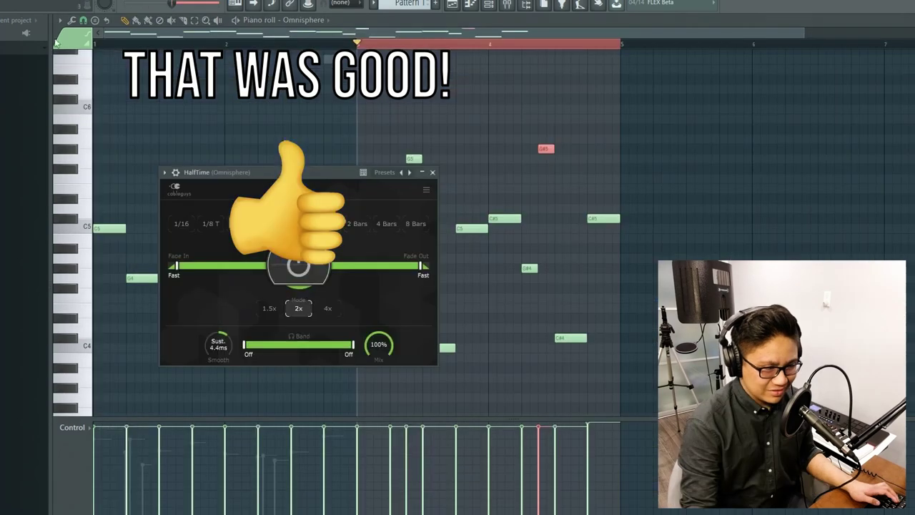
{"action": "key", "text": "space"}
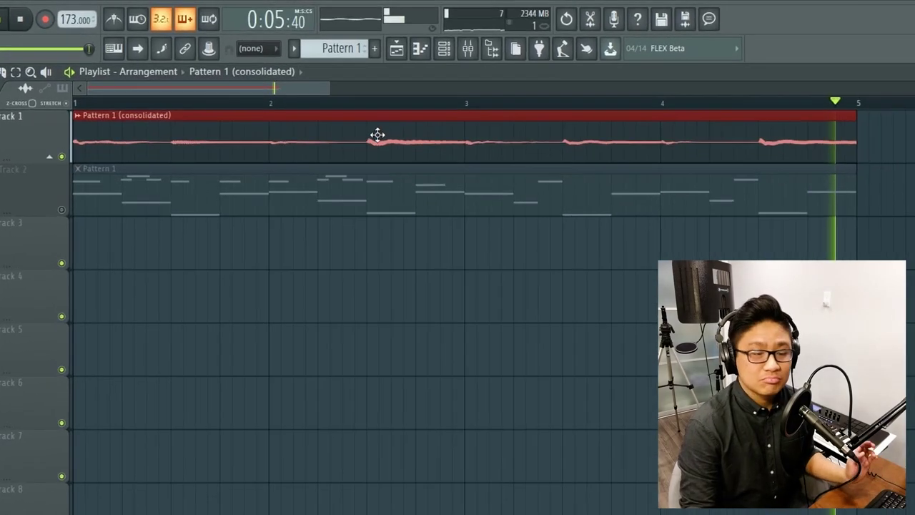
Move the consolidated Pattern 1 audio clip far along Track 1, past bar 33, and delete it
{"action": "key", "text": "space"}
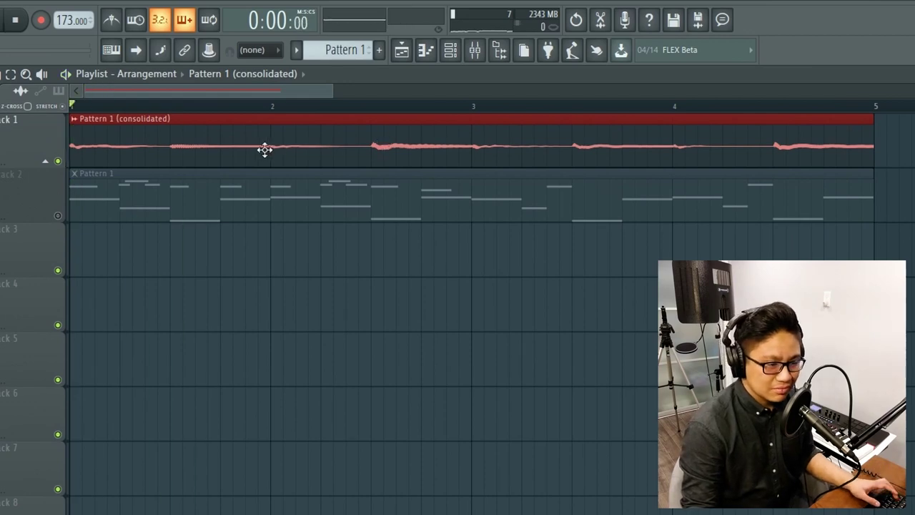
{"action": "key", "text": "space"}
{"action": "scroll", "coordinate": [358, 207], "scroll_direction": "down", "scroll_amount": 5}
{"action": "scroll", "coordinate": [107, 143], "scroll_direction": "down", "scroll_amount": 1}
{"action": "left_click_drag", "start_coordinate": [160, 157], "coordinate": [801, 154]}
{"action": "scroll", "coordinate": [601, 221], "scroll_direction": "down", "scroll_amount": 2}
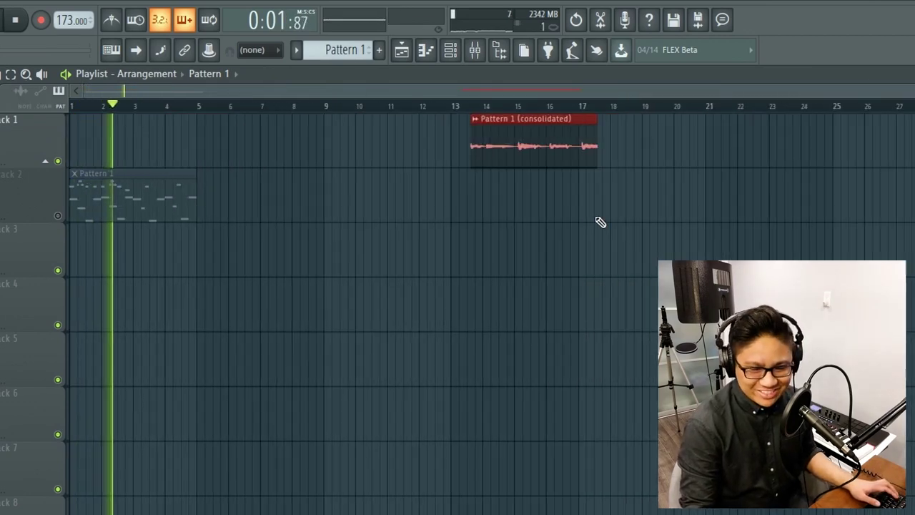
{"action": "left_click_drag", "start_coordinate": [476, 150], "coordinate": [914, 152]}
{"action": "scroll", "coordinate": [758, 162], "scroll_direction": "down", "scroll_amount": 2}
{"action": "left_click_drag", "start_coordinate": [694, 147], "coordinate": [715, 145]}
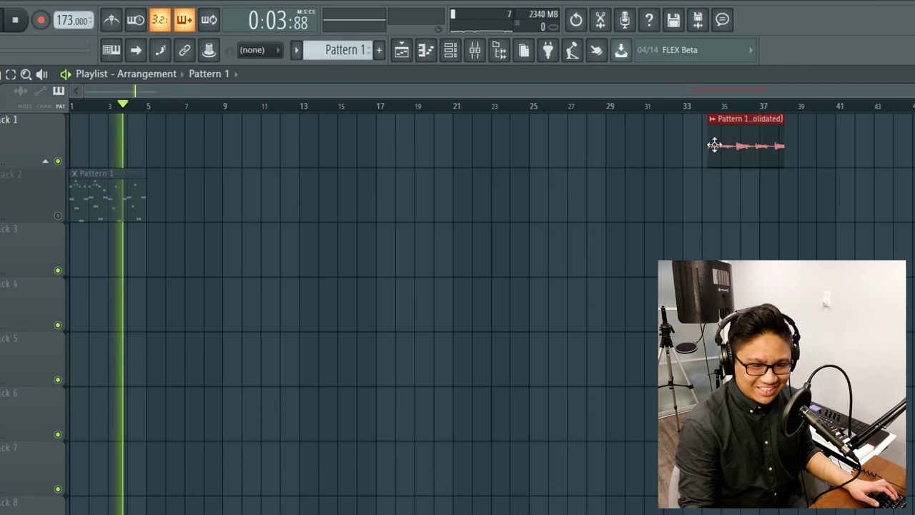
{"action": "right_click", "coordinate": [716, 145]}
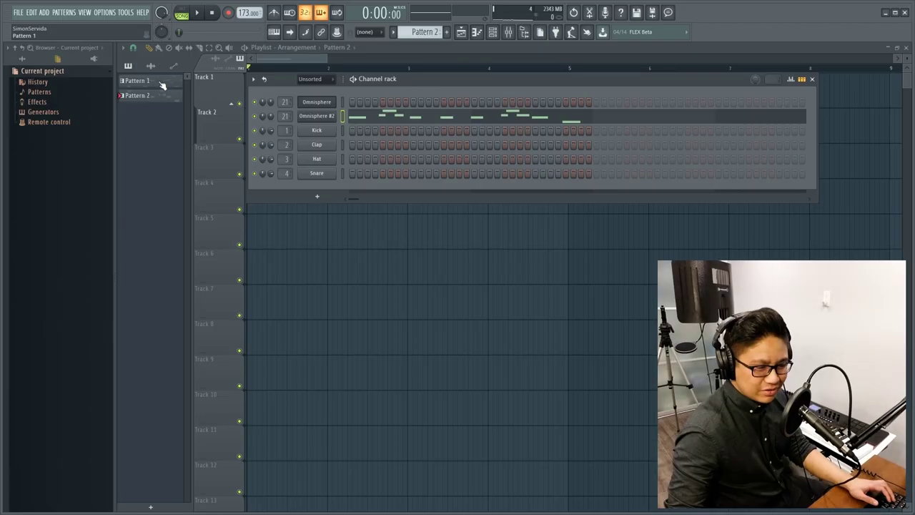
Make Pattern 1 the active pattern
{"action": "left_click", "coordinate": [162, 83]}
{"action": "left_click", "coordinate": [492, 32]}
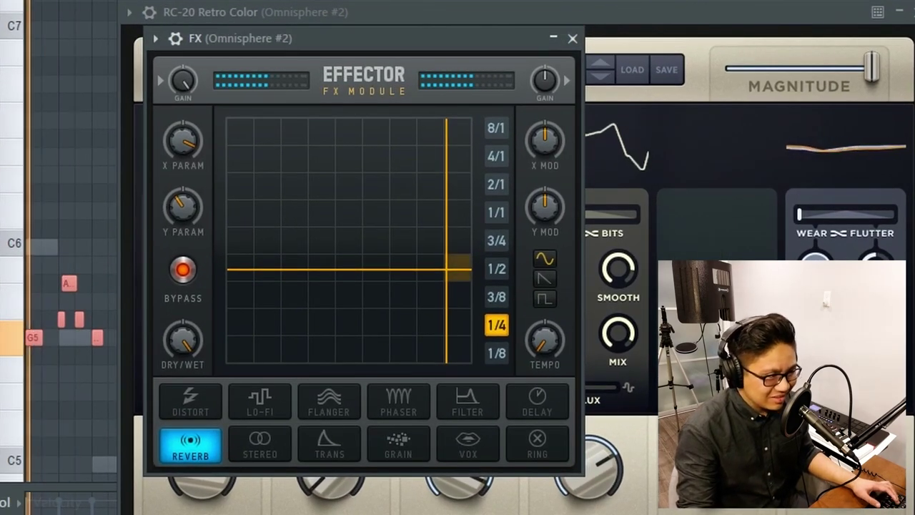
Switch the Effector on Omnisphere #2 to the Vox effect and sweep its XY pad through different positions
{"action": "left_click_drag", "start_coordinate": [406, 41], "coordinate": [431, 0]}
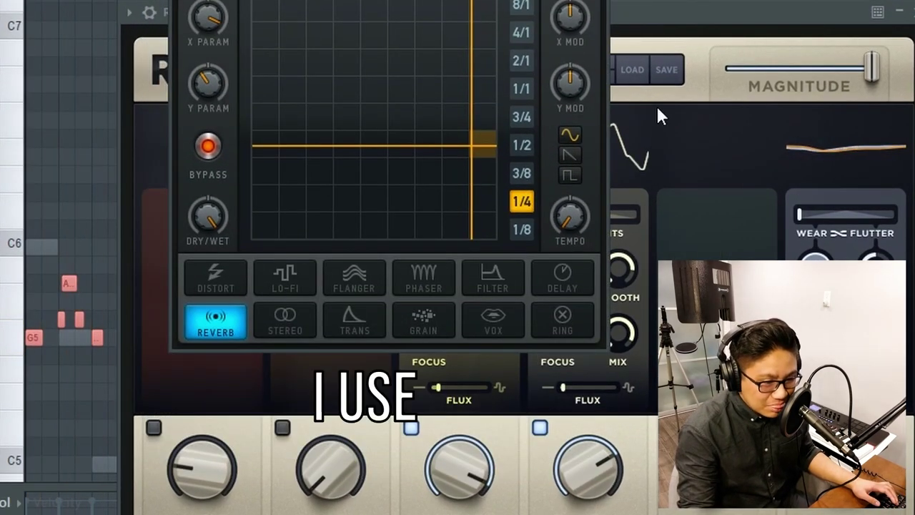
{"action": "left_click", "coordinate": [487, 317]}
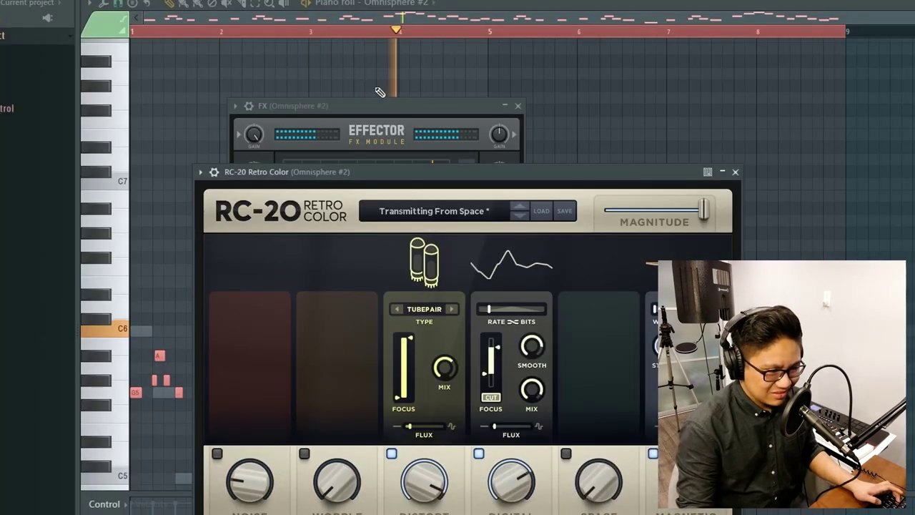
{"action": "left_click", "coordinate": [379, 106]}
{"action": "left_click_drag", "start_coordinate": [437, 268], "coordinate": [311, 264]}
{"action": "left_click", "coordinate": [315, 171]}
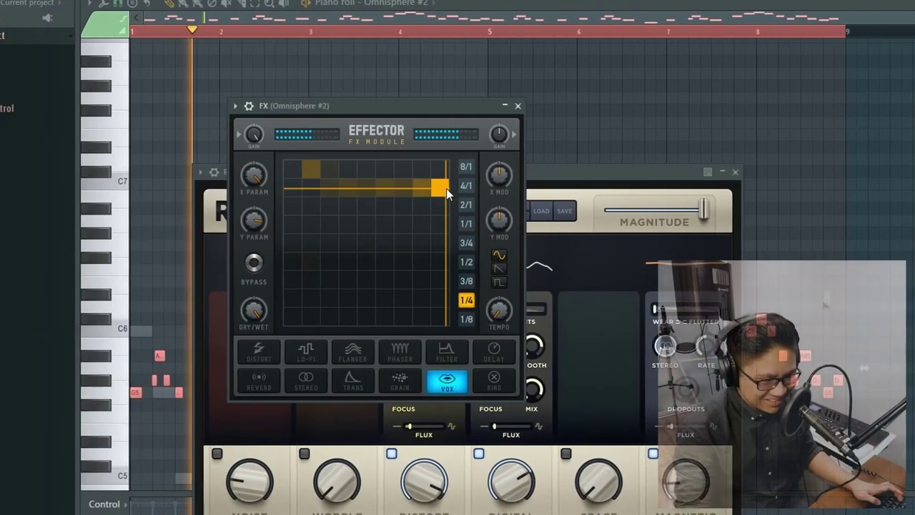
{"action": "left_click_drag", "start_coordinate": [446, 188], "coordinate": [341, 271]}
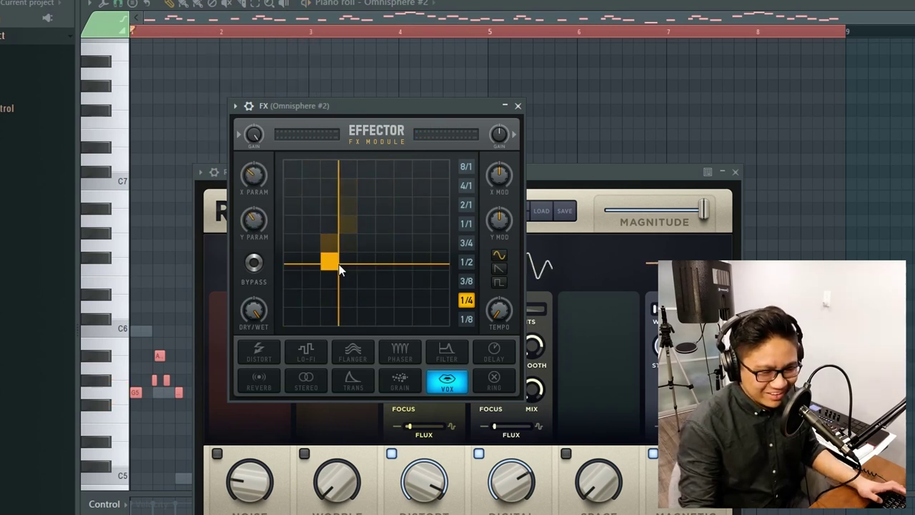
{"action": "left_click_drag", "start_coordinate": [317, 241], "coordinate": [271, 308]}
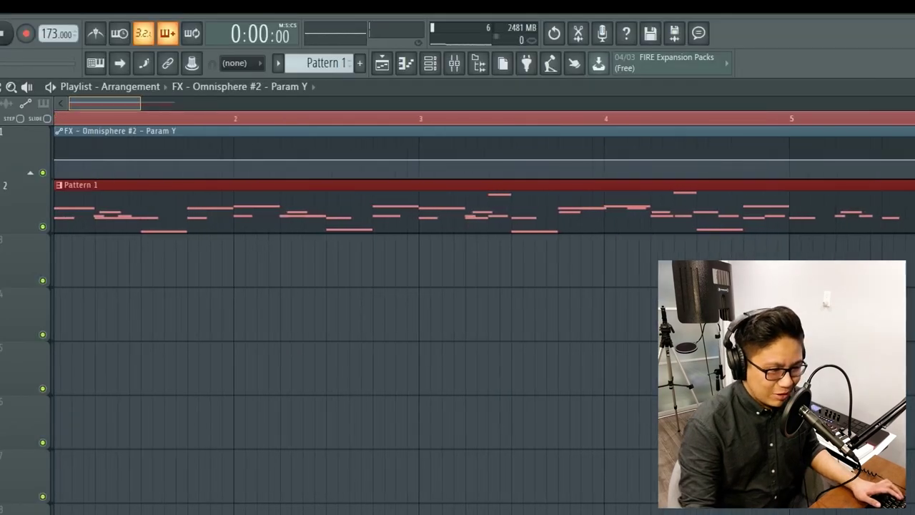
Shape the Omnisphere #2 Param Y automation clip into a short rising and falling peak, and duplicate it along Track 1
{"action": "right_click", "coordinate": [79, 159]}
{"action": "right_click", "coordinate": [101, 160]}
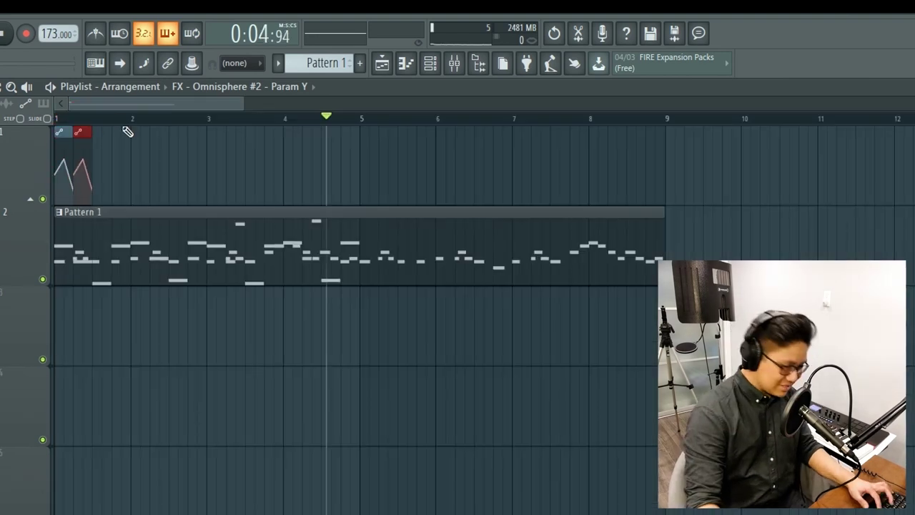
{"action": "key", "text": "ctrl+b"}
{"action": "key", "text": "ctrl+b"}
{"action": "key", "text": "ctrl+b"}
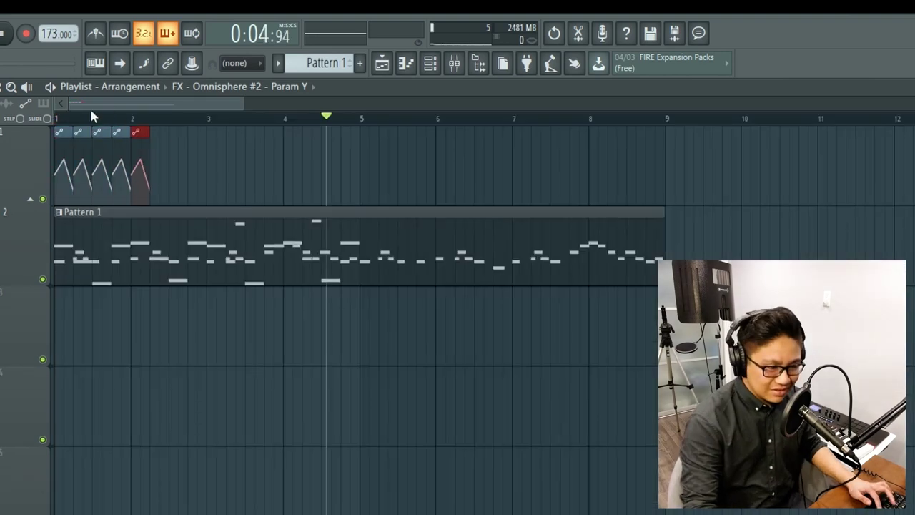
Audition the repeated Param Y automation and lower the clip's starting point to the level of its end point
{"action": "key", "text": "space"}
{"action": "left_click", "coordinate": [5, 35]}
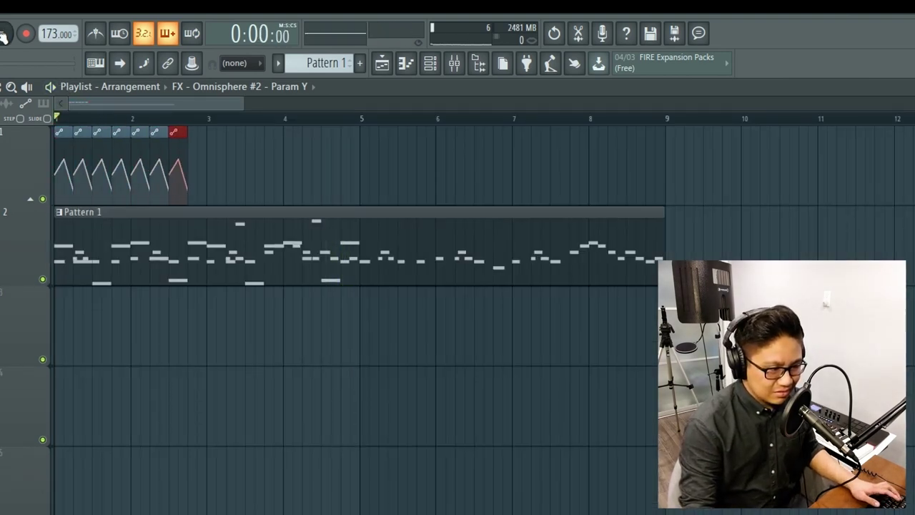
{"action": "key", "text": "space"}
{"action": "scroll", "coordinate": [88, 167], "scroll_direction": "up", "scroll_amount": 3}
{"action": "key", "text": "space"}
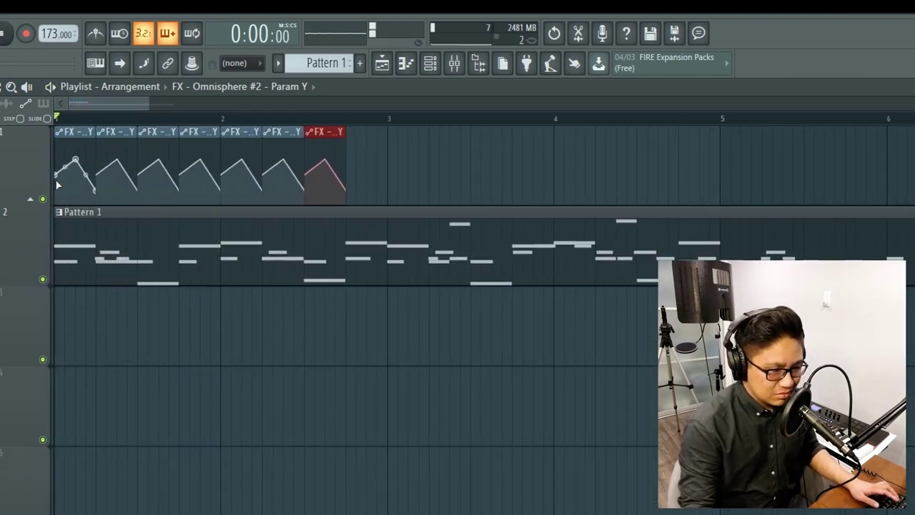
{"action": "left_click", "coordinate": [55, 185]}
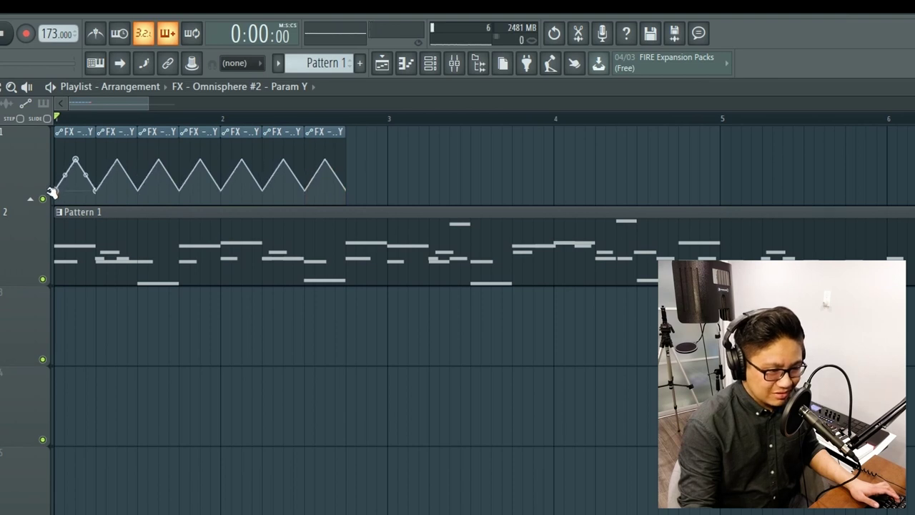
Select the seven Param Y automation clips and duplicate the group twice along Track 1
{"action": "key", "text": "space"}
{"action": "left_click_drag", "start_coordinate": [392, 169], "coordinate": [7, 165]}
{"action": "key", "text": "ctrl+b"}
{"action": "scroll", "coordinate": [286, 143], "scroll_direction": "down", "scroll_amount": 2}
{"action": "key", "text": "ctrl+b"}
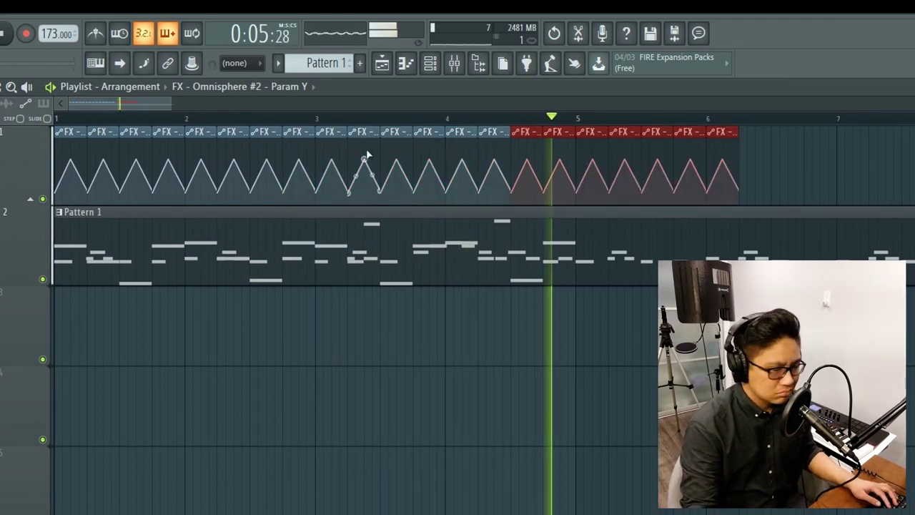
Stop playback and raise the first control point of the Param Y automation clip slightly
{"action": "key", "text": "space"}
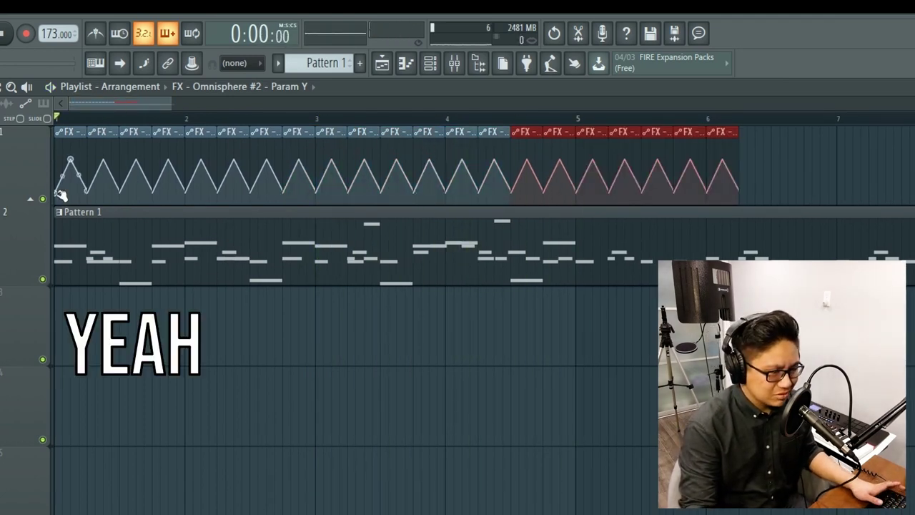
{"action": "left_click_drag", "start_coordinate": [56, 193], "coordinate": [52, 180]}
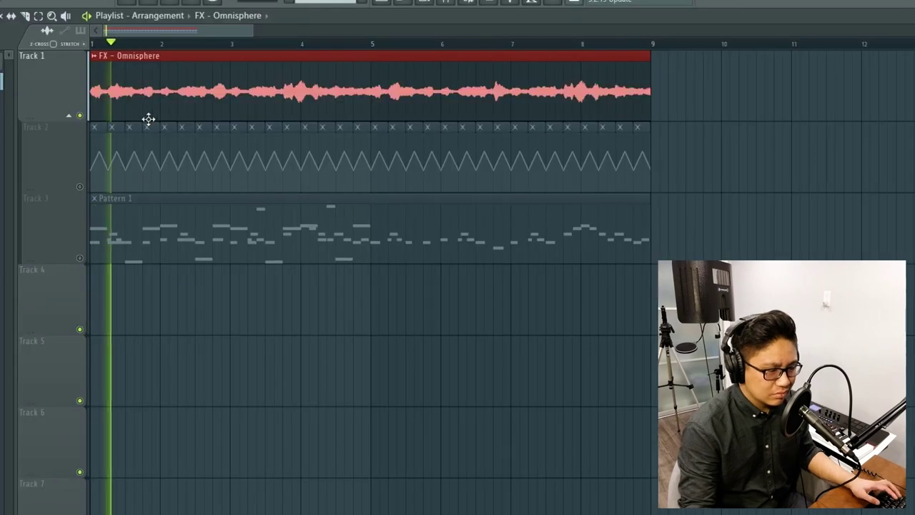
Lower the time-stretching pitch of the FX - Omnisphere audio clip and audition it
{"action": "double_click", "coordinate": [147, 118]}
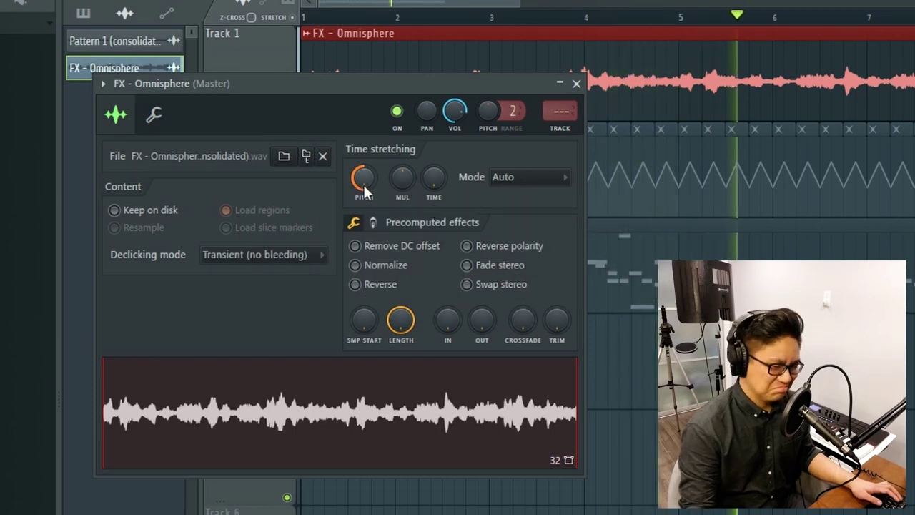
{"action": "key", "text": "space"}
{"action": "key", "text": "space"}
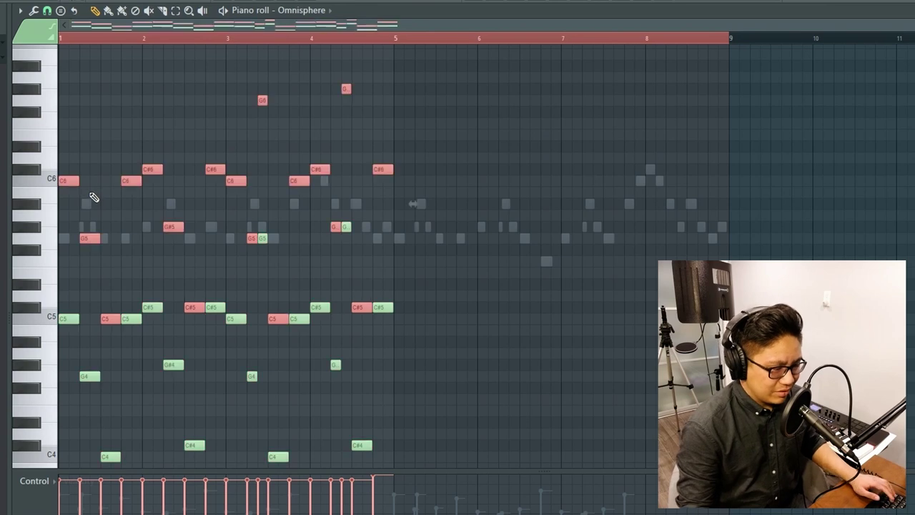
Shift the selected higher-octave notes one grid step later in the Omnisphere piano roll and play the result
{"action": "scroll", "coordinate": [68, 191], "scroll_direction": "up", "scroll_amount": 5}
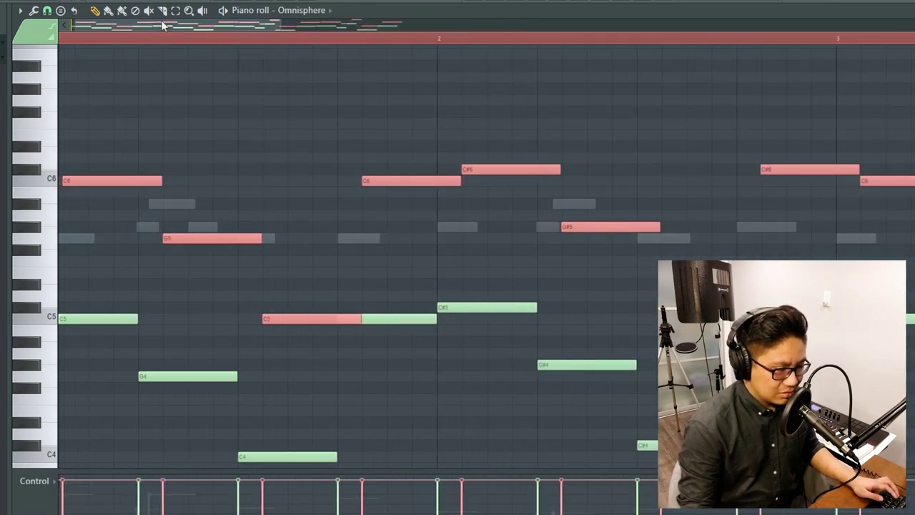
{"action": "left_click_drag", "start_coordinate": [163, 26], "coordinate": [158, 26]}
{"action": "left_click_drag", "start_coordinate": [101, 184], "coordinate": [102, 184]}
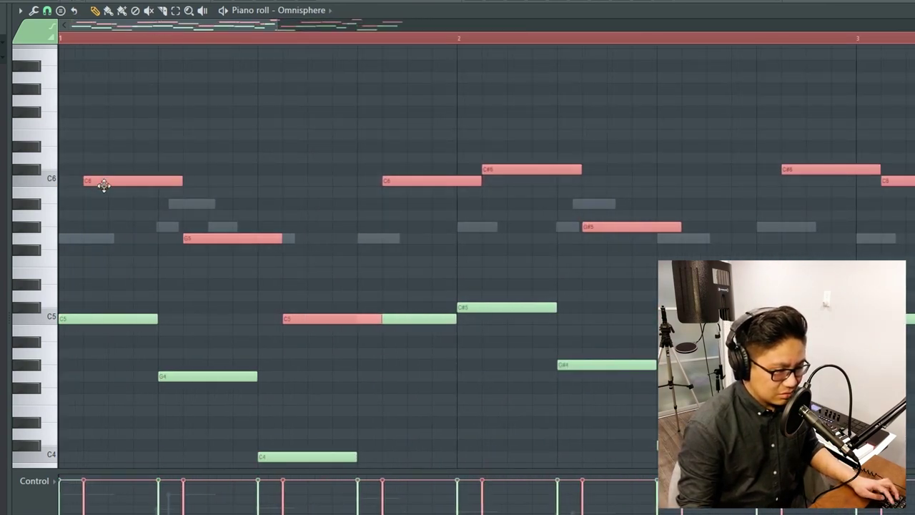
{"action": "key", "text": "space"}
{"action": "scroll", "coordinate": [104, 185], "scroll_direction": "down", "scroll_amount": 5}
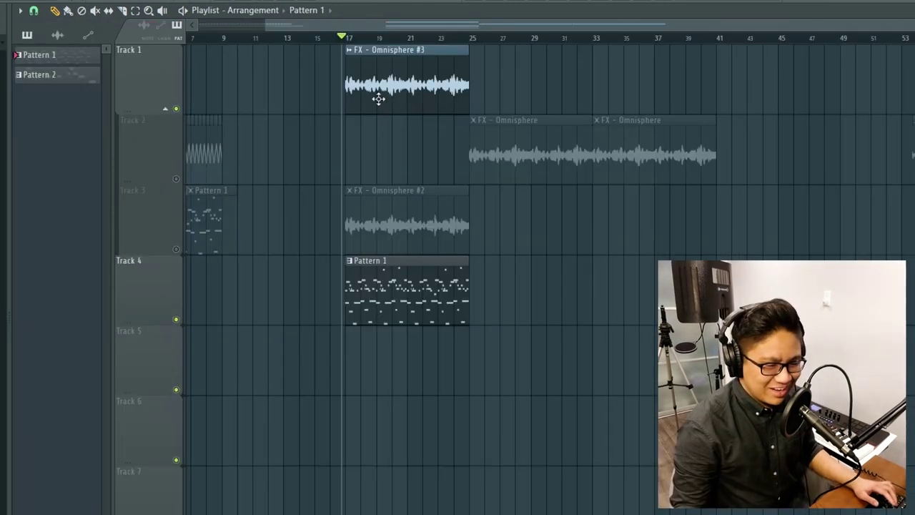
Rename Pattern 1 as Drums
{"action": "left_click_drag", "start_coordinate": [331, 24], "coordinate": [94, 21]}
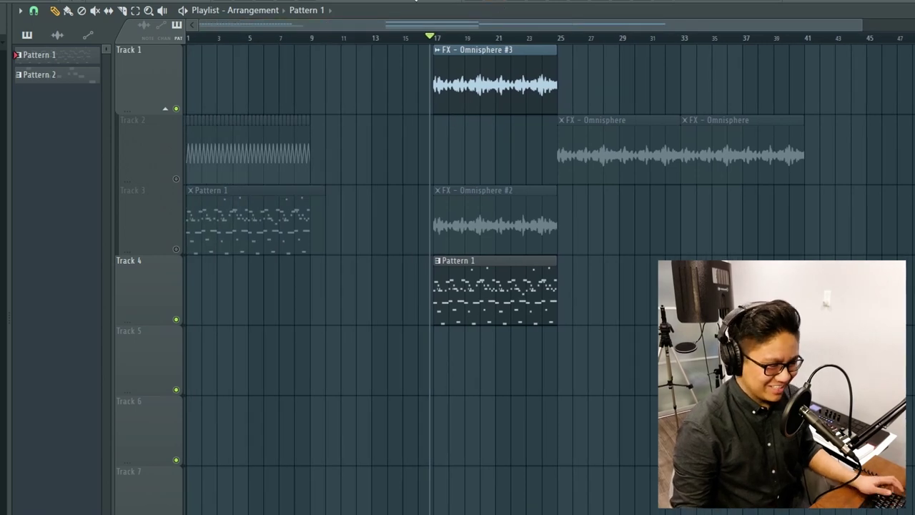
{"action": "key", "text": "F2"}
{"action": "type", "text": "Drums"}
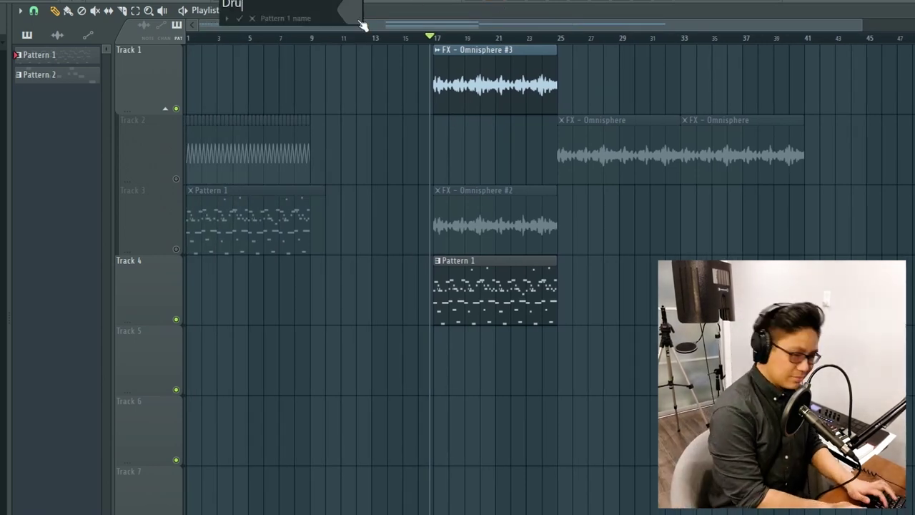
{"action": "key", "text": "Return"}
Audition the Cxdy kick samples from Aegis to Citadel and load Citadel onto the Kick channel
{"action": "key", "text": "F6"}
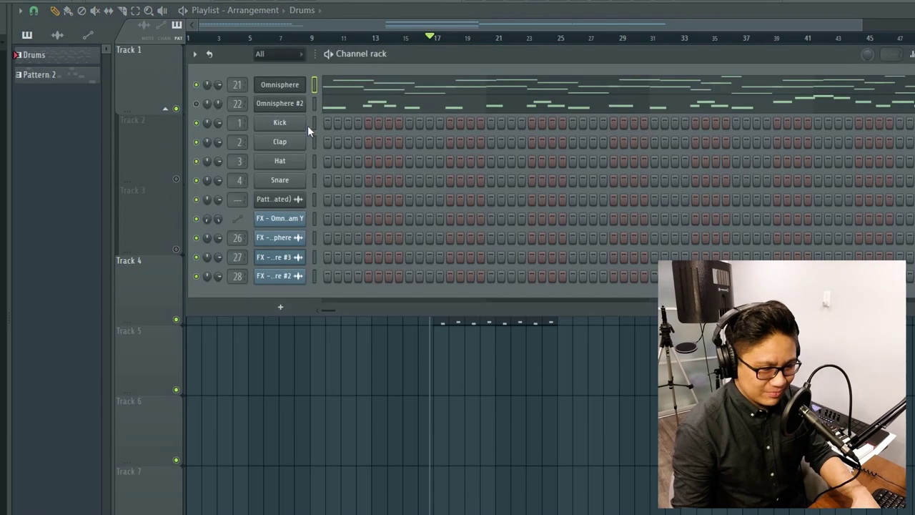
{"action": "left_click", "coordinate": [305, 122]}
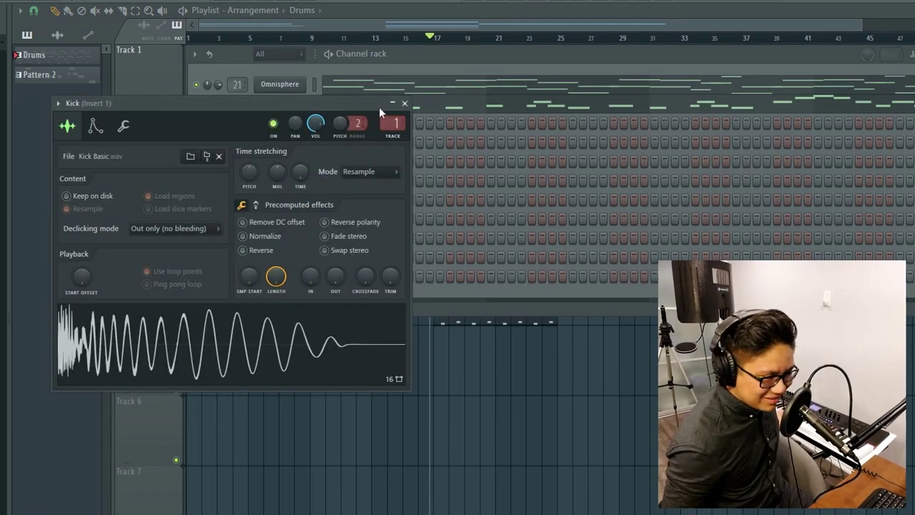
{"action": "left_click", "coordinate": [404, 104]}
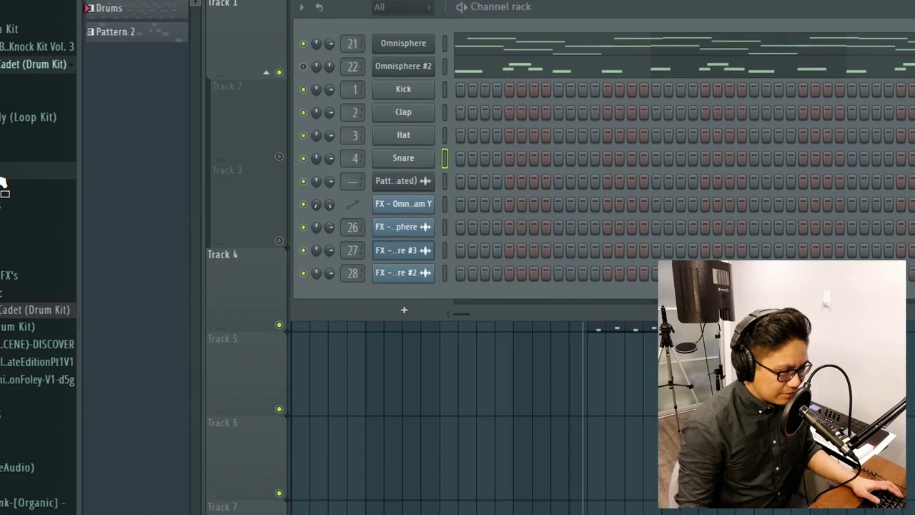
{"action": "left_click", "coordinate": [46, 136]}
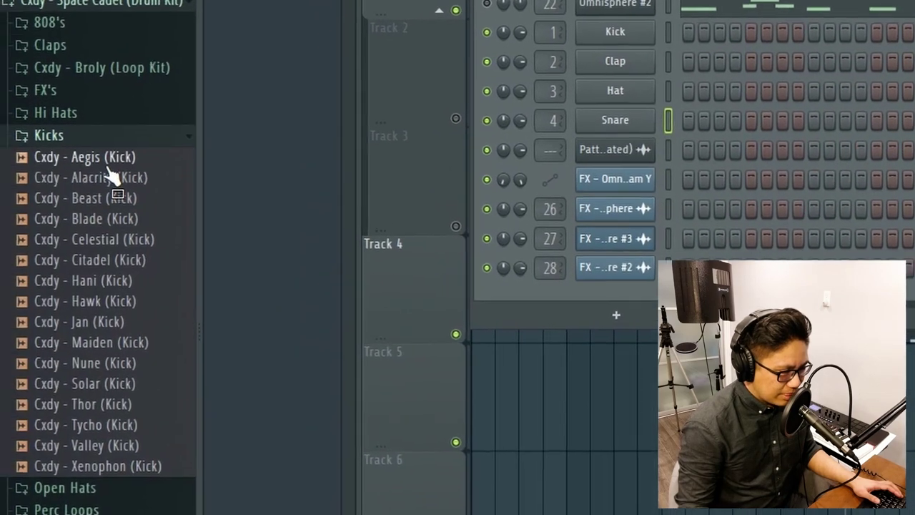
{"action": "left_click", "coordinate": [137, 155]}
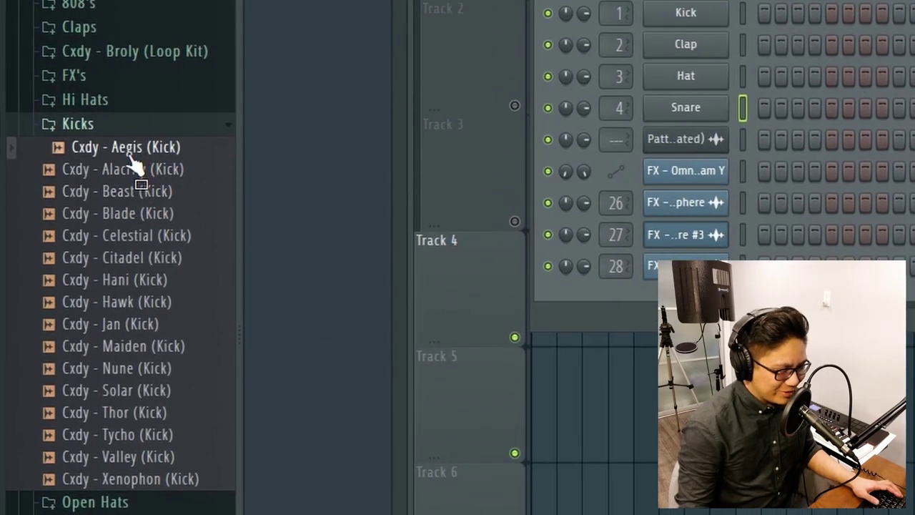
{"action": "left_click", "coordinate": [130, 177]}
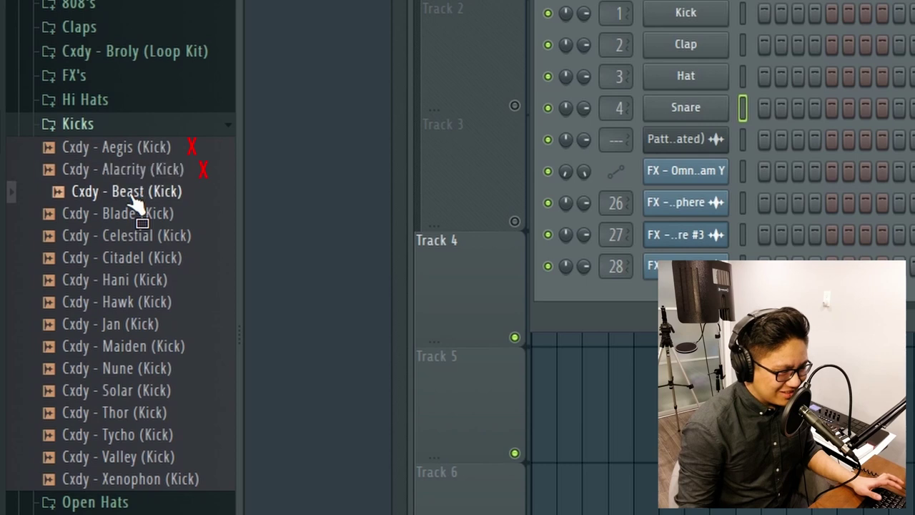
{"action": "left_click", "coordinate": [134, 219]}
{"action": "left_click", "coordinate": [141, 241]}
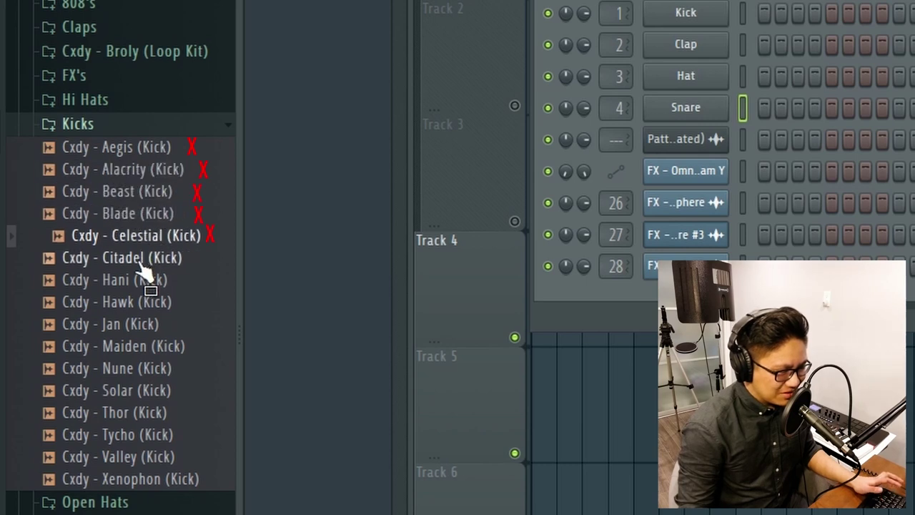
{"action": "left_click", "coordinate": [140, 259]}
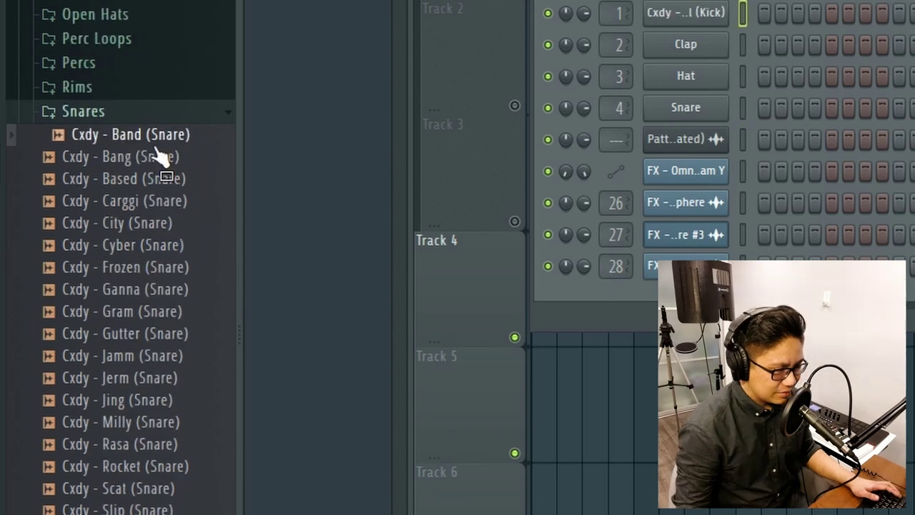
Audition the Cxdy snare samples in the Snares folder and choose Bang for the Snare channel
{"action": "left_click", "coordinate": [153, 178]}
{"action": "left_click", "coordinate": [155, 159]}
{"action": "left_click", "coordinate": [158, 203]}
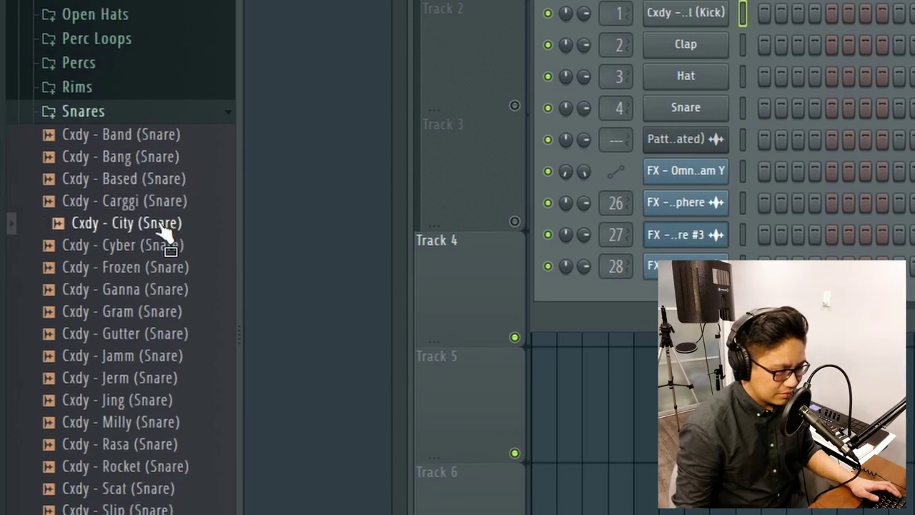
{"action": "left_click", "coordinate": [164, 245]}
{"action": "left_click", "coordinate": [170, 267]}
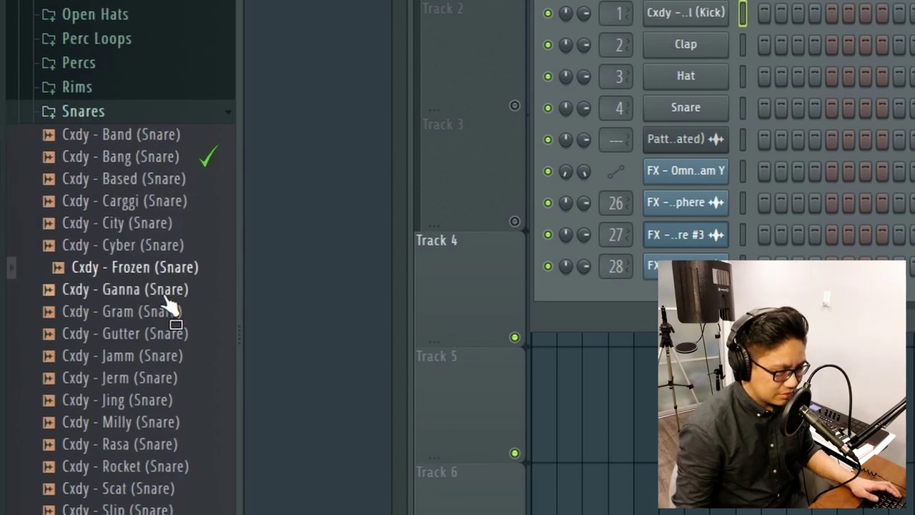
{"action": "left_click", "coordinate": [161, 159]}
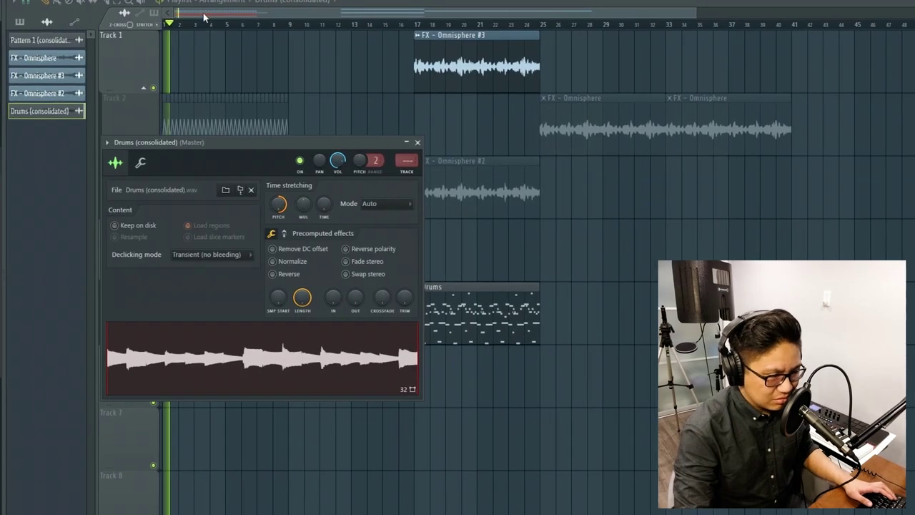
Examine the Drums (consolidated) clip's time-stretching settings and audition the clip in the playlist
{"action": "double_click", "coordinate": [213, 258]}
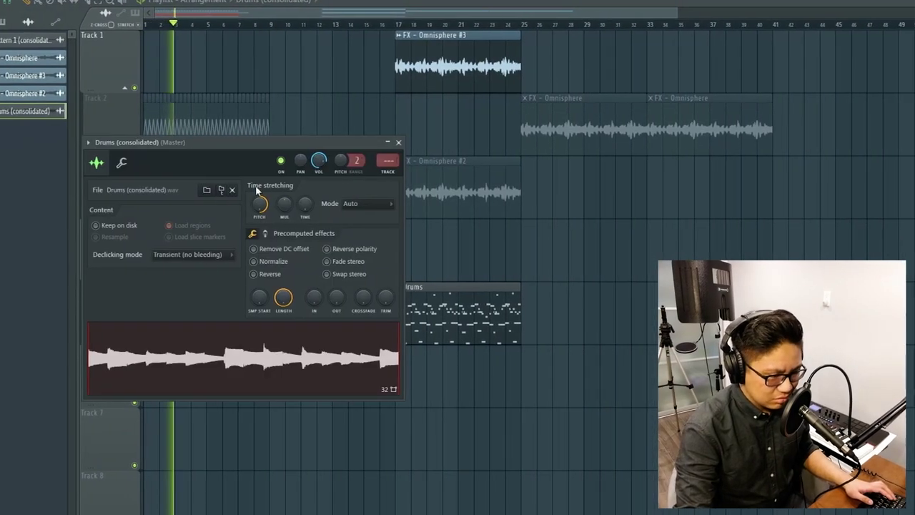
{"action": "left_click", "coordinate": [214, 7]}
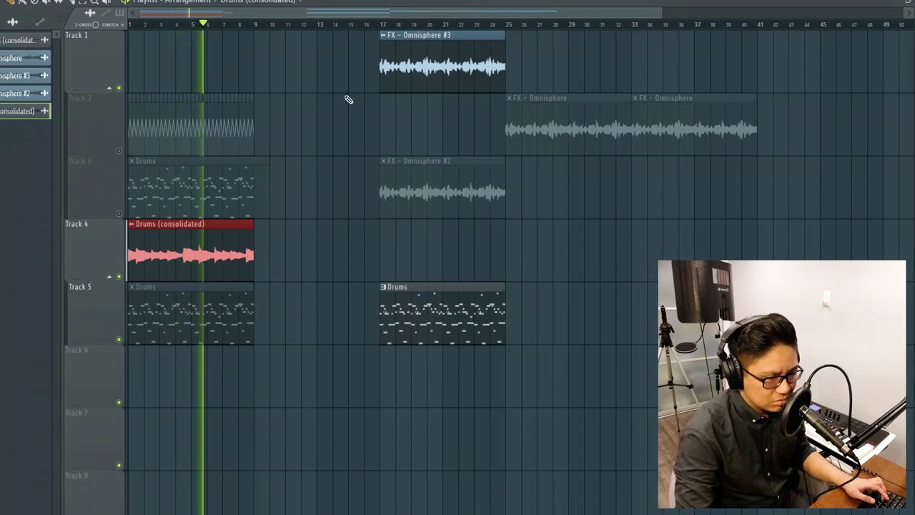
{"action": "scroll", "coordinate": [159, 246], "scroll_direction": "up", "scroll_amount": 1}
{"action": "scroll", "coordinate": [158, 246], "scroll_direction": "up", "scroll_amount": 2}
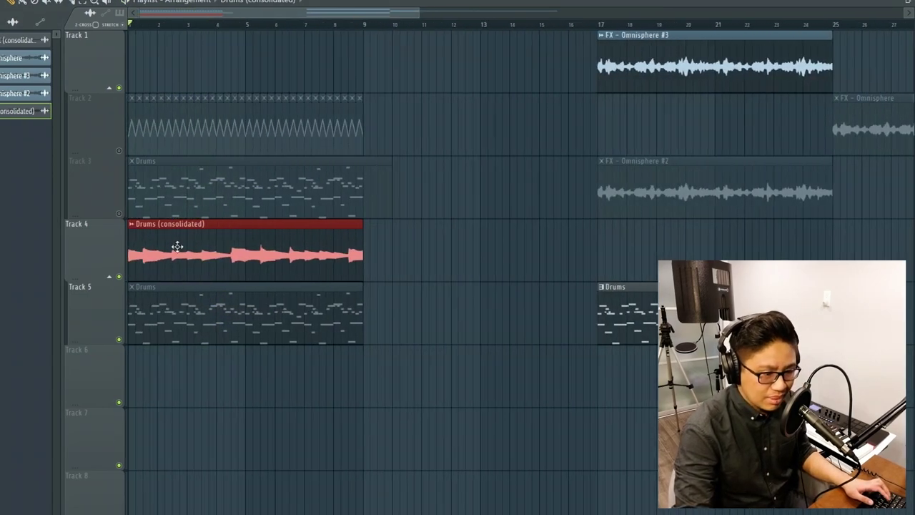
Try reversing the Drums (consolidated) audio clip and audition it
{"action": "double_click", "coordinate": [169, 259]}
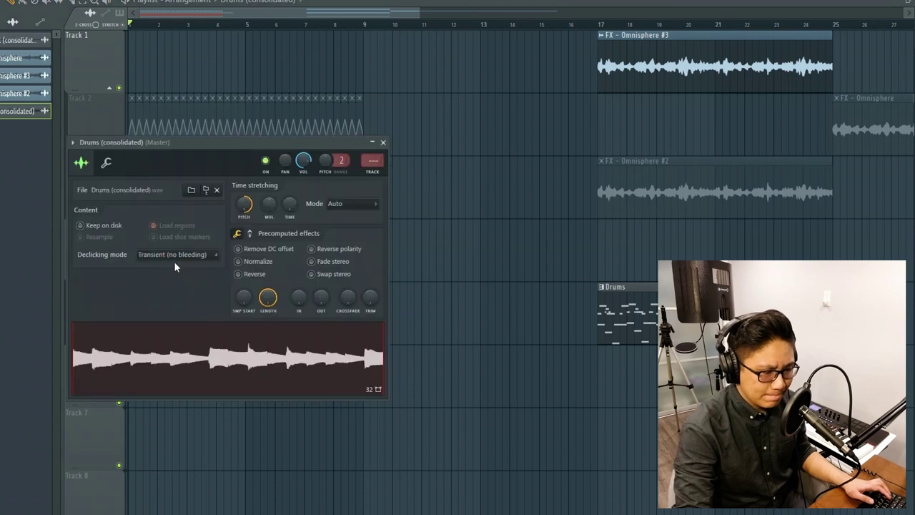
{"action": "left_click", "coordinate": [252, 279]}
{"action": "key", "text": "space"}
{"action": "key", "text": "Escape"}
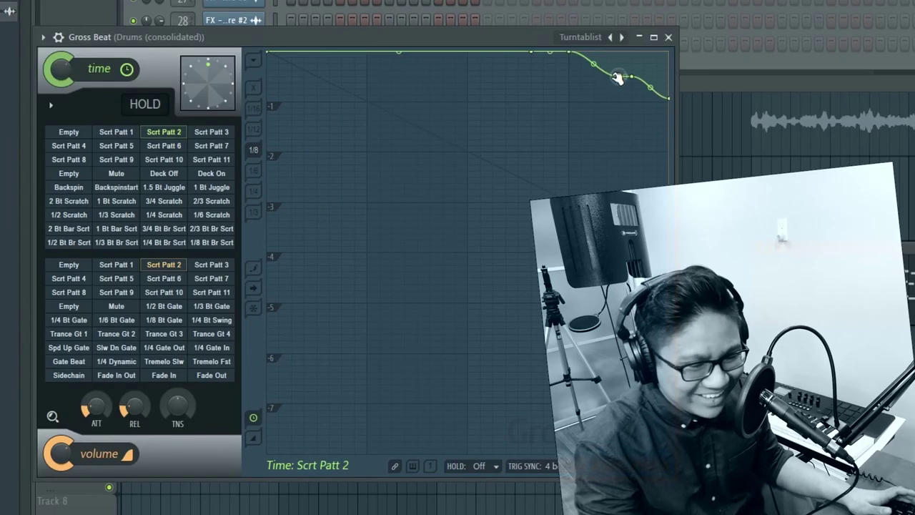
{"action": "key", "text": "space"}
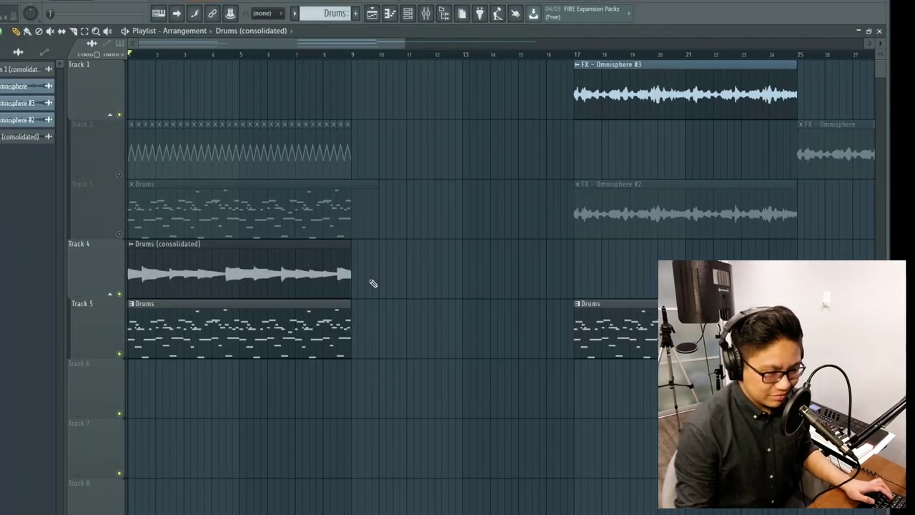
Bring up the Drums pattern in the channel rack and add a snare hit on step 19
{"action": "left_click", "coordinate": [408, 14]}
{"action": "left_click", "coordinate": [294, 13]}
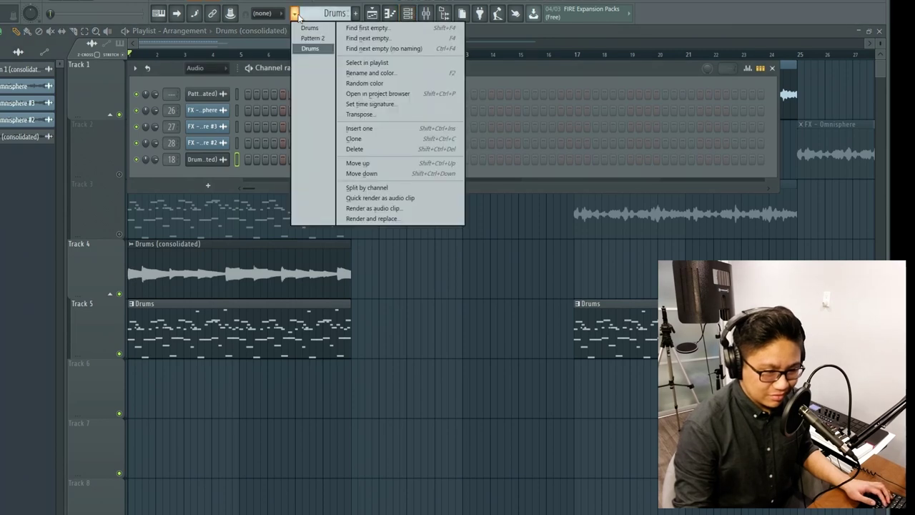
{"action": "left_click", "coordinate": [309, 35]}
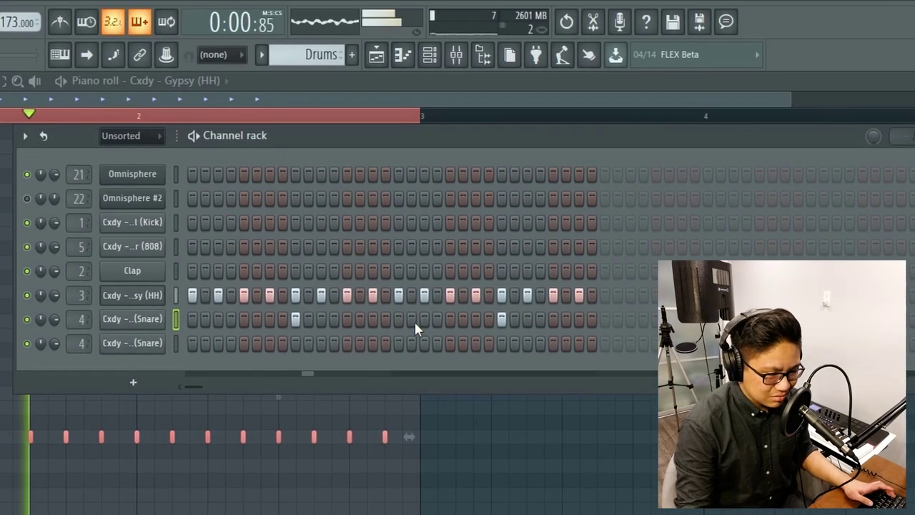
{"action": "left_click", "coordinate": [424, 319]}
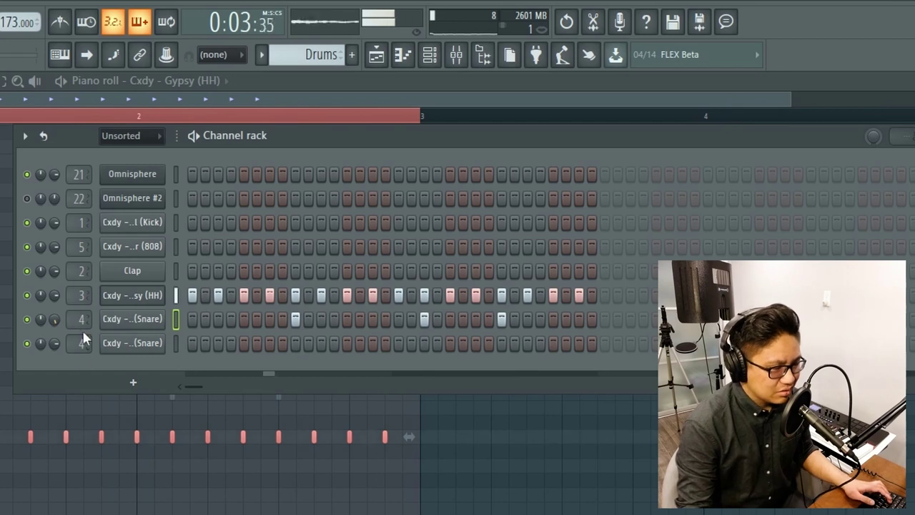
Audition the Drums pattern and select all notes in the open piano roll
{"action": "key", "text": "space"}
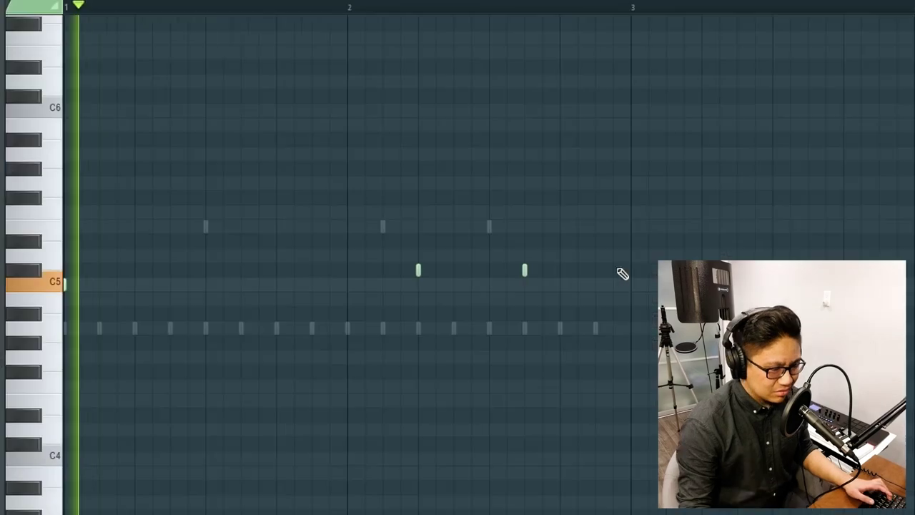
{"action": "key", "text": "space"}
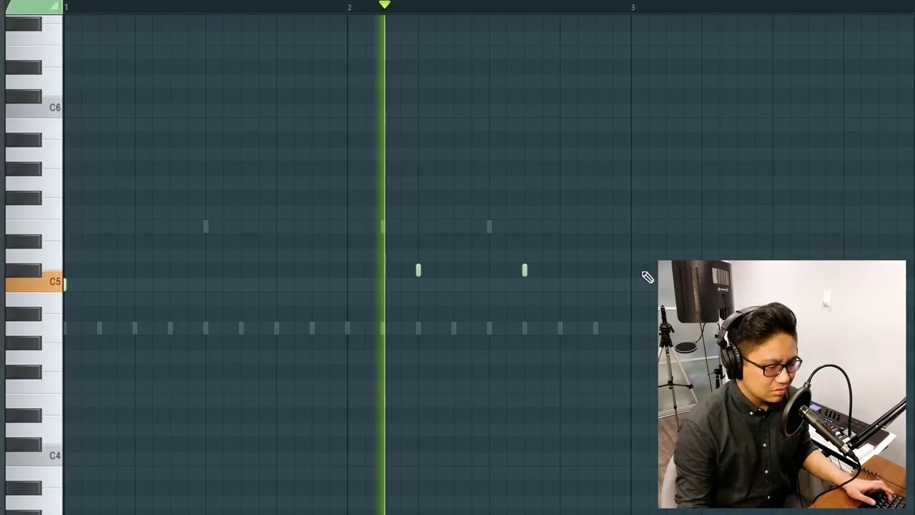
{"action": "key", "text": "ctrl+a"}
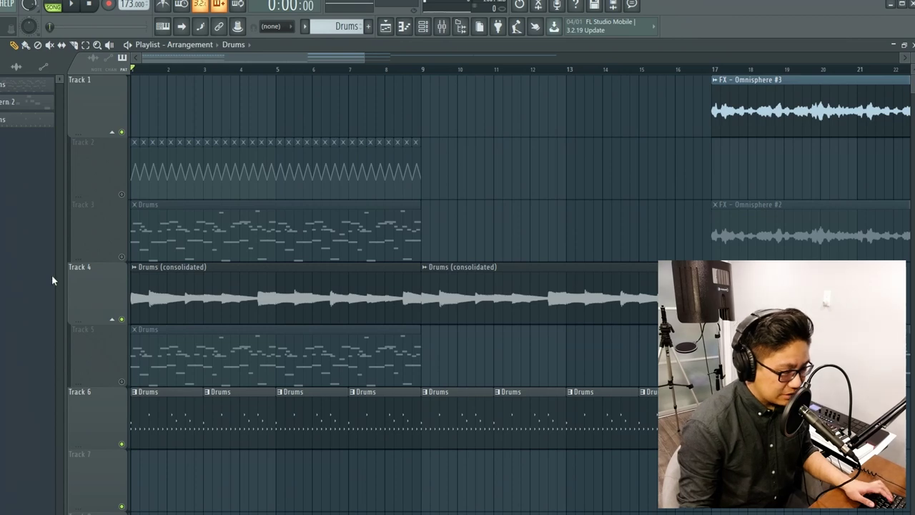
{"action": "key", "text": "alt+Tab"}
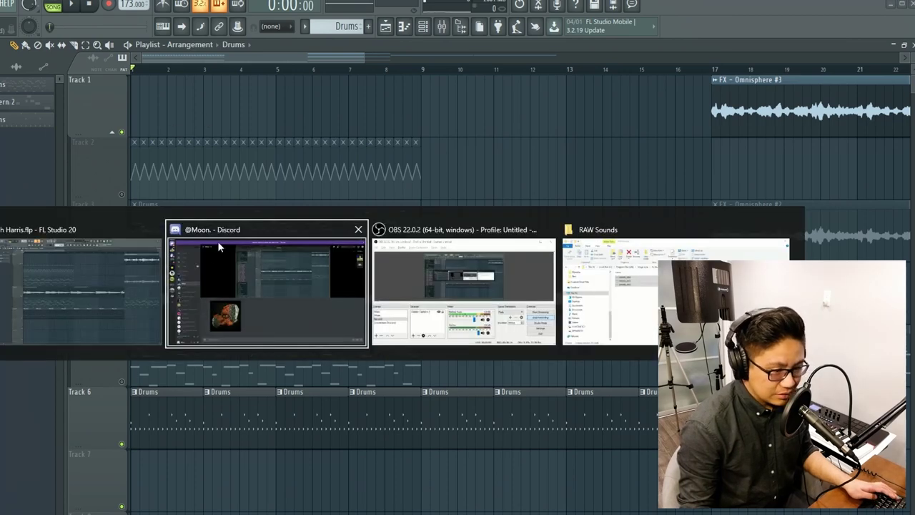
{"action": "key", "text": "Escape"}
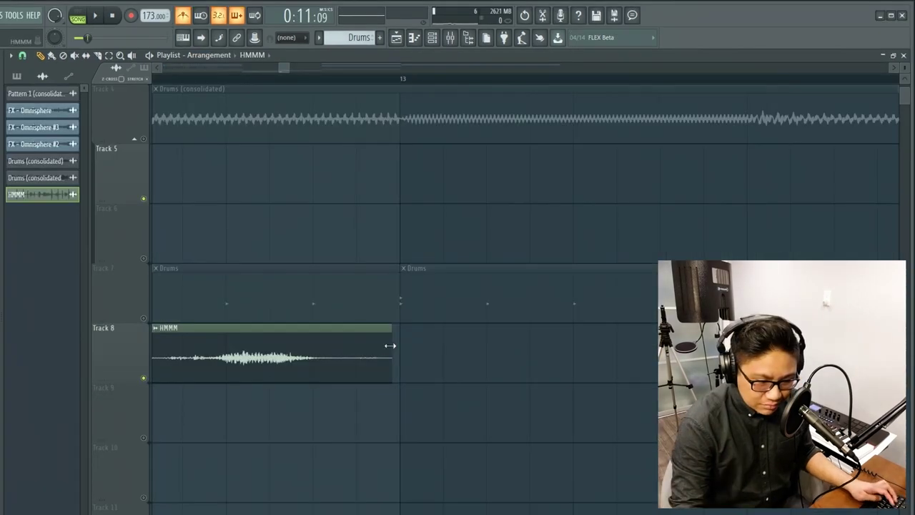
Audition the HMMM vocal clip on Track 8 and set its time-stretching mode to Stretch
{"action": "key", "text": "space"}
{"action": "scroll", "coordinate": [398, 343], "scroll_direction": "down", "scroll_amount": 6}
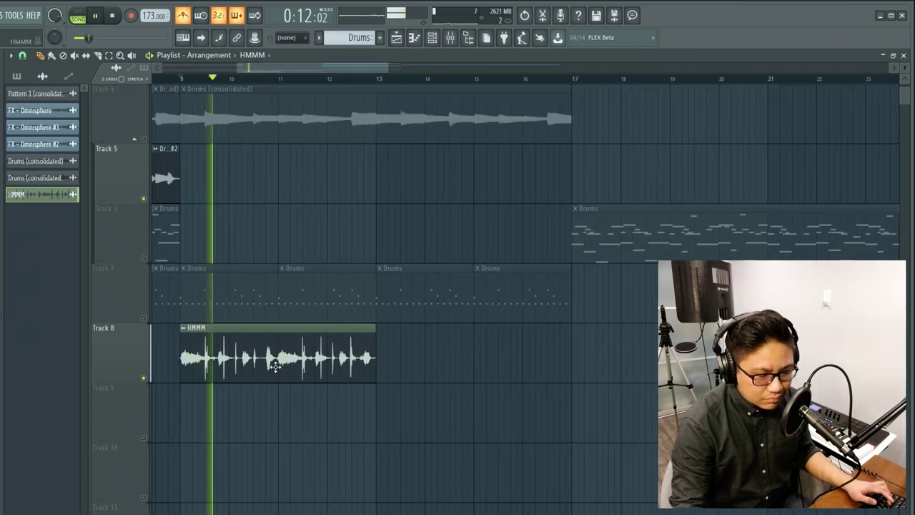
{"action": "double_click", "coordinate": [274, 364]}
{"action": "left_click", "coordinate": [565, 147]}
{"action": "left_click", "coordinate": [566, 206]}
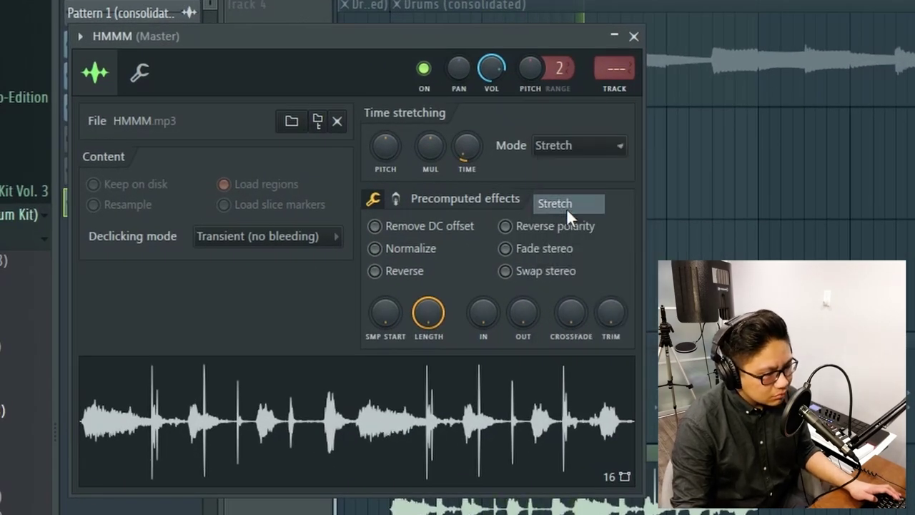
{"action": "left_click_drag", "start_coordinate": [439, 19], "coordinate": [105, 18]}
{"action": "scroll", "coordinate": [286, 321], "scroll_direction": "down", "scroll_amount": 5}
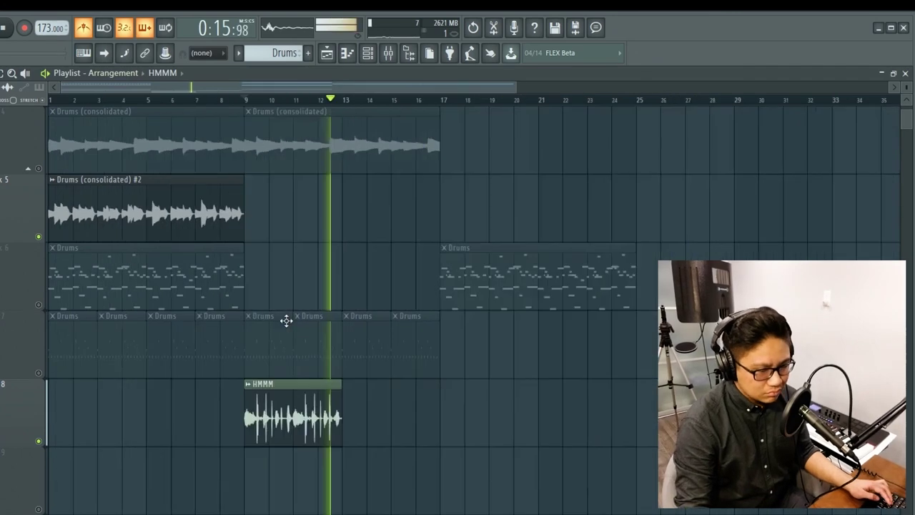
Turn off the metronome and play back the arrangement with the HMMM vocal clip
{"action": "key", "text": "space"}
{"action": "left_click", "coordinate": [85, 31]}
{"action": "key", "text": "space"}
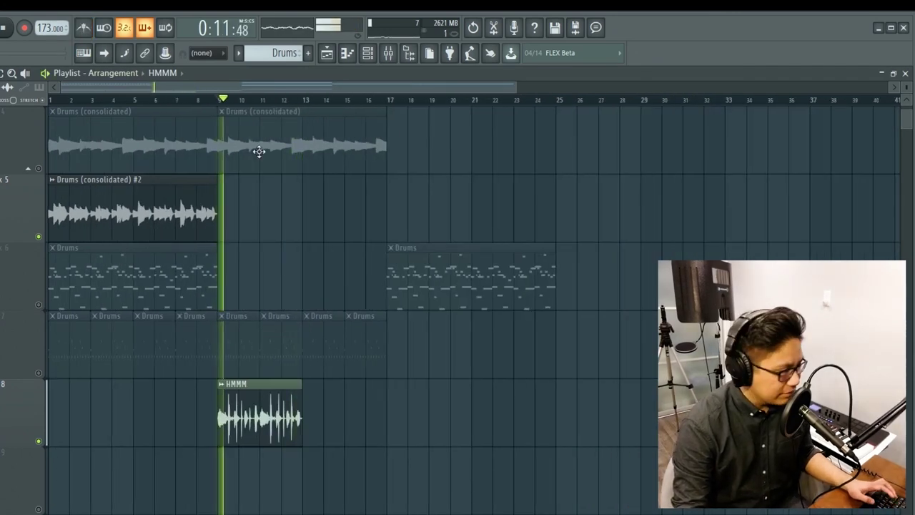
In the Drums #2 pattern, shift the kick hit on step 28 to step 29 and audition the pattern
{"action": "left_click", "coordinate": [368, 53]}
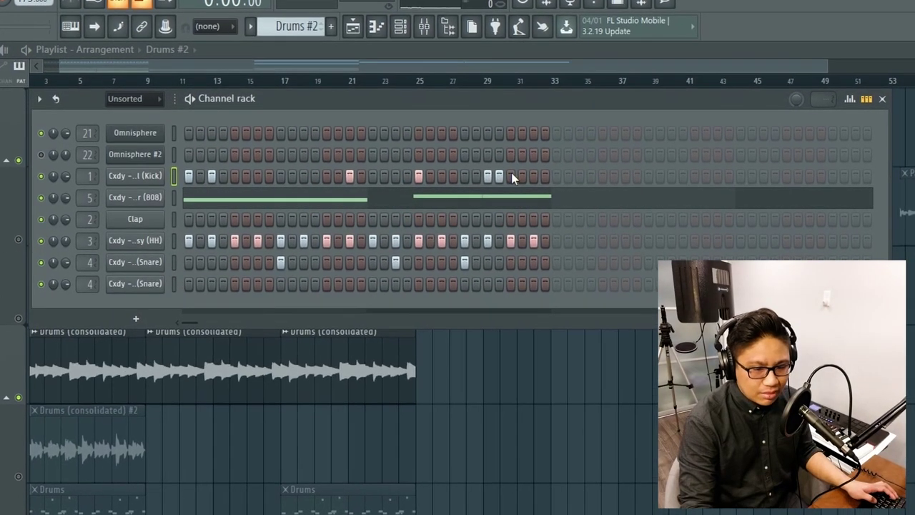
{"action": "right_click", "coordinate": [499, 177]}
{"action": "left_click", "coordinate": [511, 176]}
{"action": "key", "text": "space"}
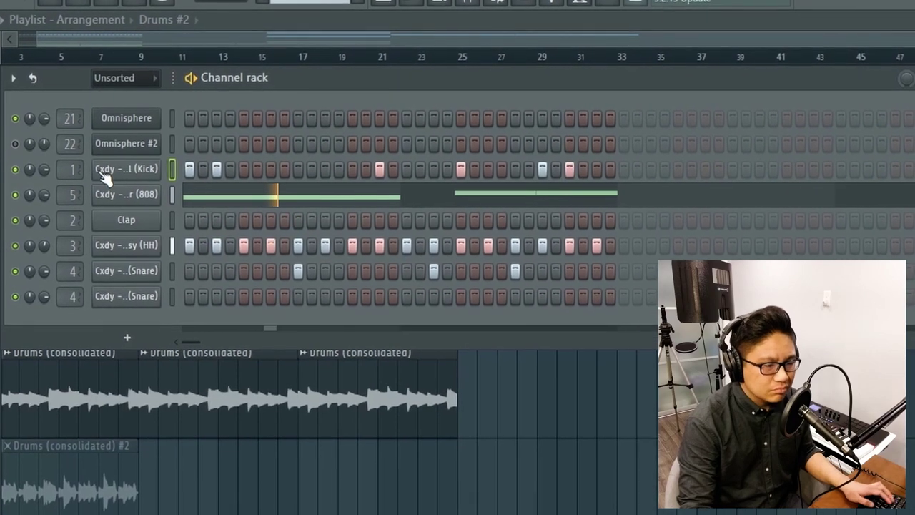
Raise the velocity of every kick hit in Drums #2 to the maximum in the graph editor
{"action": "key", "text": "g"}
{"action": "left_click_drag", "start_coordinate": [603, 189], "coordinate": [183, 186]}
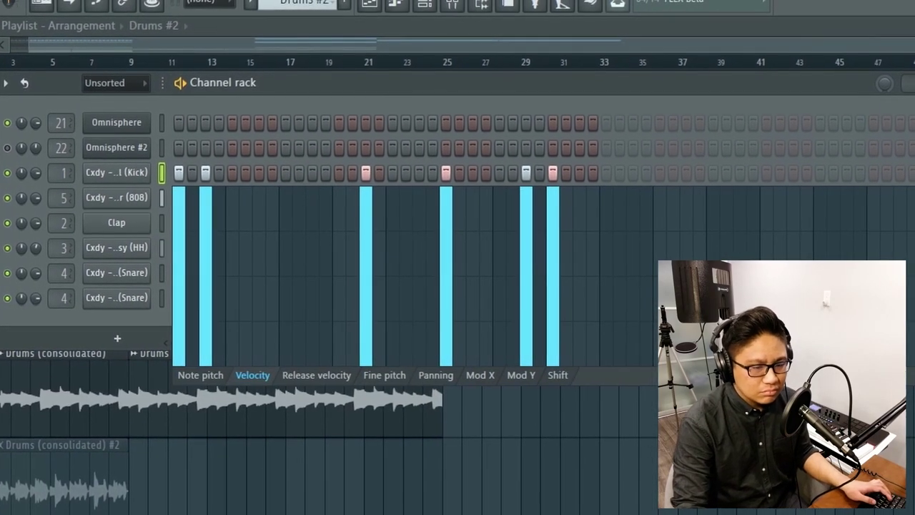
{"action": "key", "text": "g"}
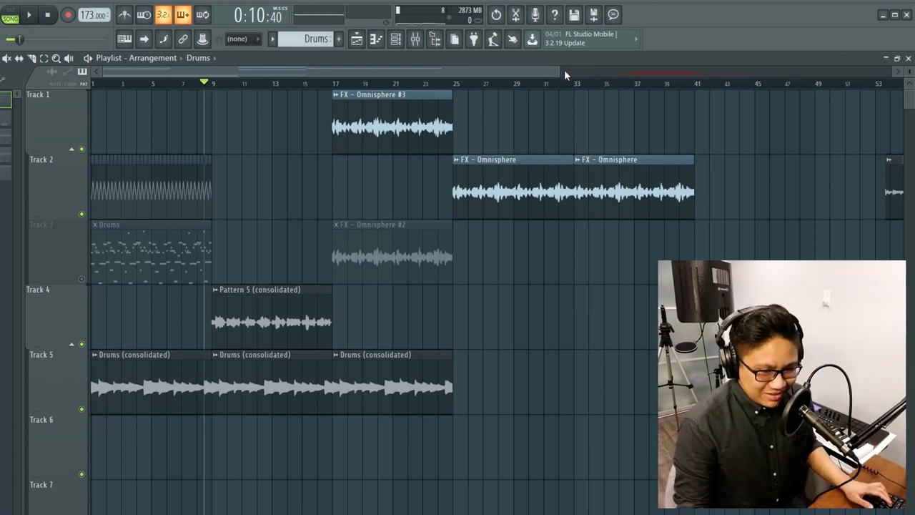
Clone the Drums #2 pattern and bring up the copy in the channel rack
{"action": "left_click_drag", "start_coordinate": [565, 70], "coordinate": [485, 70]}
{"action": "scroll", "coordinate": [558, 365], "scroll_direction": "down", "scroll_amount": 2}
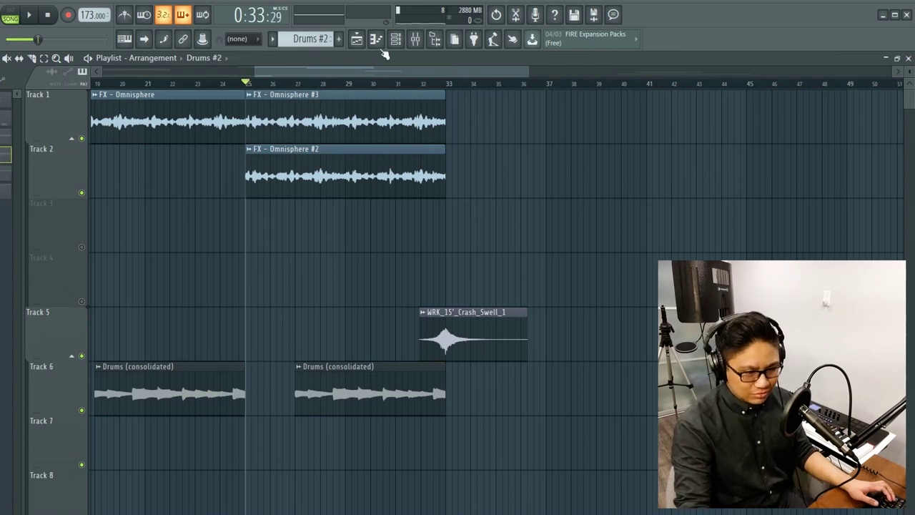
{"action": "left_click", "coordinate": [396, 40]}
{"action": "left_click", "coordinate": [381, 73]}
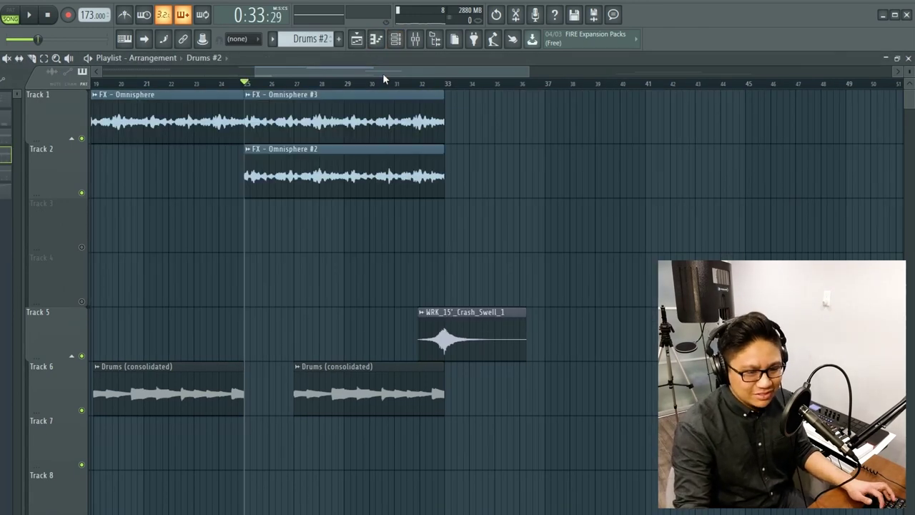
{"action": "key", "text": "ctrl+shift+c"}
{"action": "left_click", "coordinate": [396, 40]}
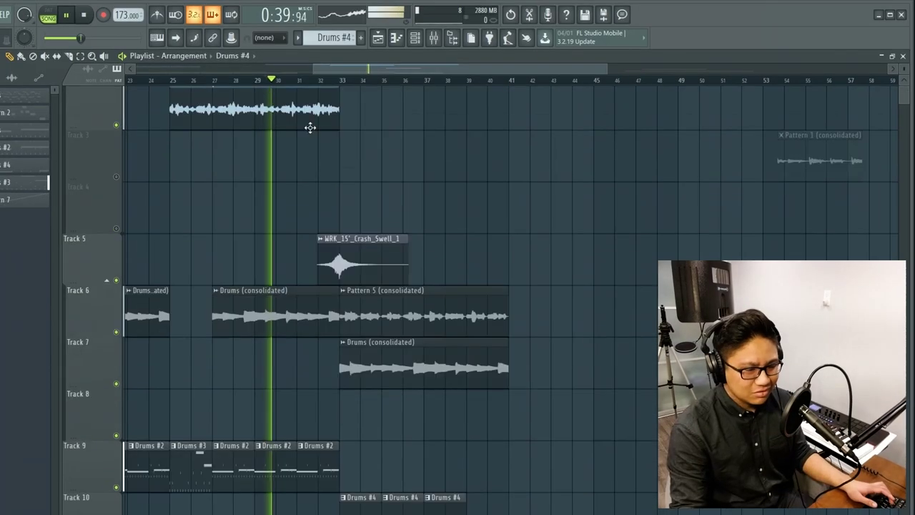
Play back the transition into the section at bar 33 and stop playback
{"action": "scroll", "coordinate": [311, 127], "scroll_direction": "up", "scroll_amount": 2}
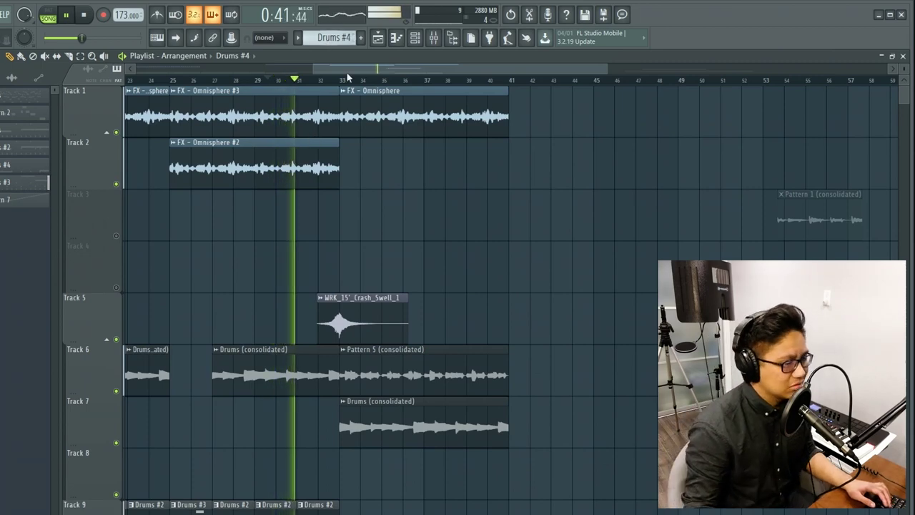
{"action": "mouse_move", "coordinate": [347, 73]}
{"action": "left_mouse_down"}
{"action": "mouse_move", "coordinate": [312, 73]}
{"action": "mouse_move", "coordinate": [352, 73]}
{"action": "left_mouse_up"}
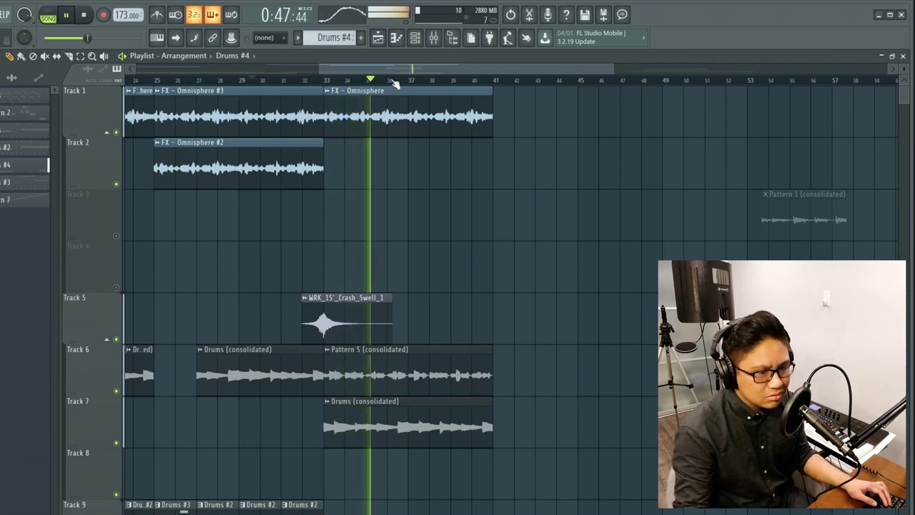
{"action": "key", "text": "space"}
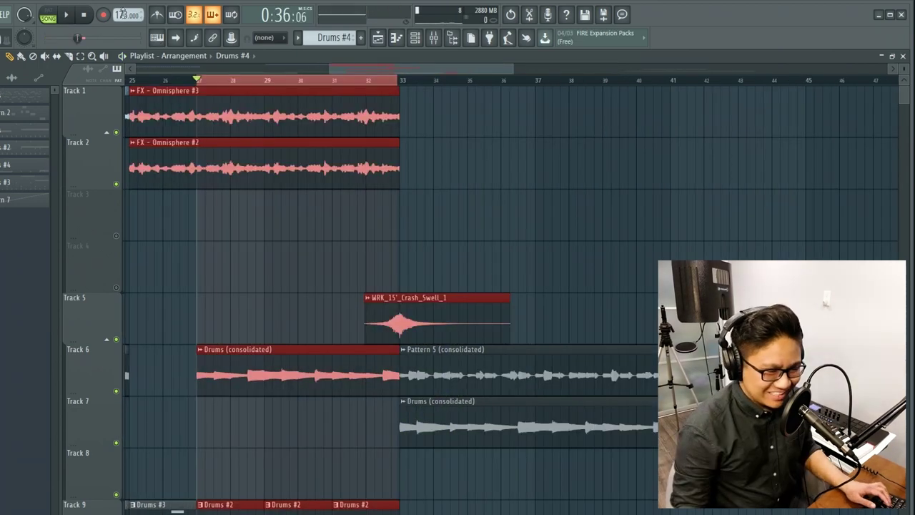
Normalize the Pattern 1 (consolidated) audio clip on Track 4 and close its channel settings
{"action": "scroll", "coordinate": [338, 104], "scroll_direction": "down", "scroll_amount": 5}
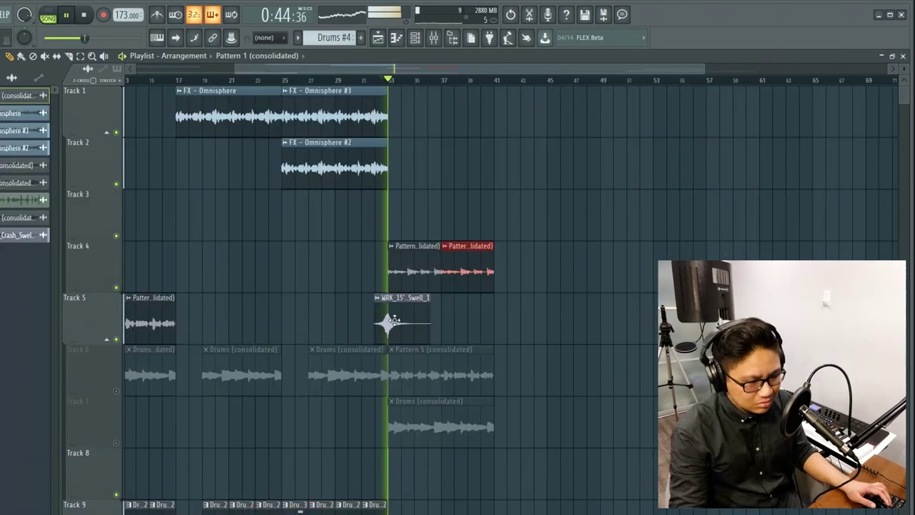
{"action": "double_click", "coordinate": [417, 277]}
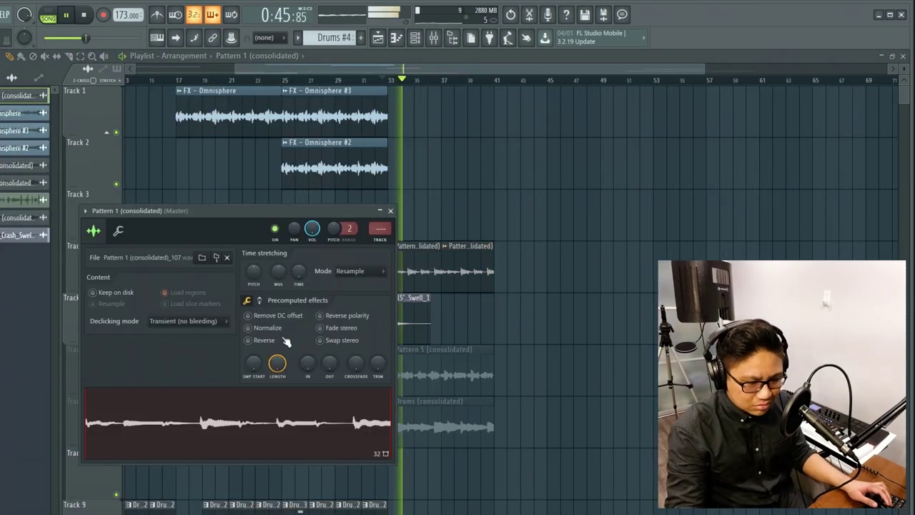
{"action": "left_click", "coordinate": [264, 328]}
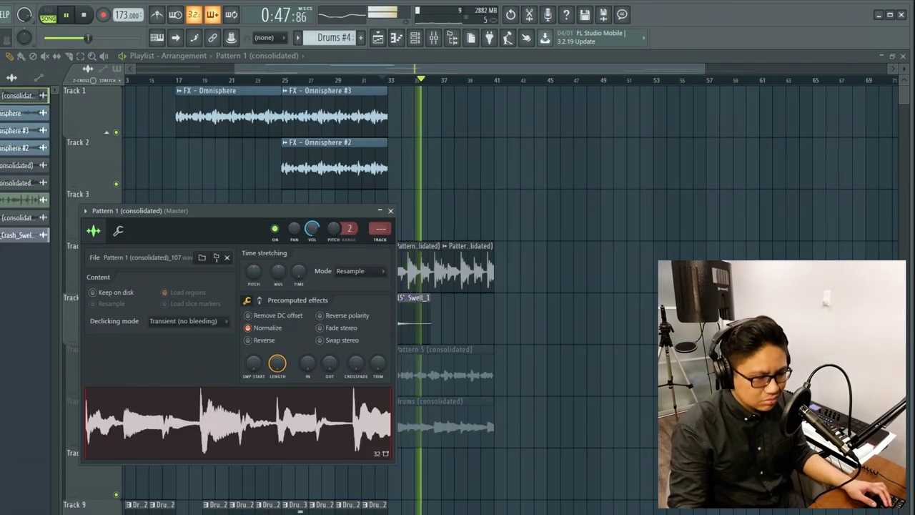
{"action": "left_click", "coordinate": [389, 211]}
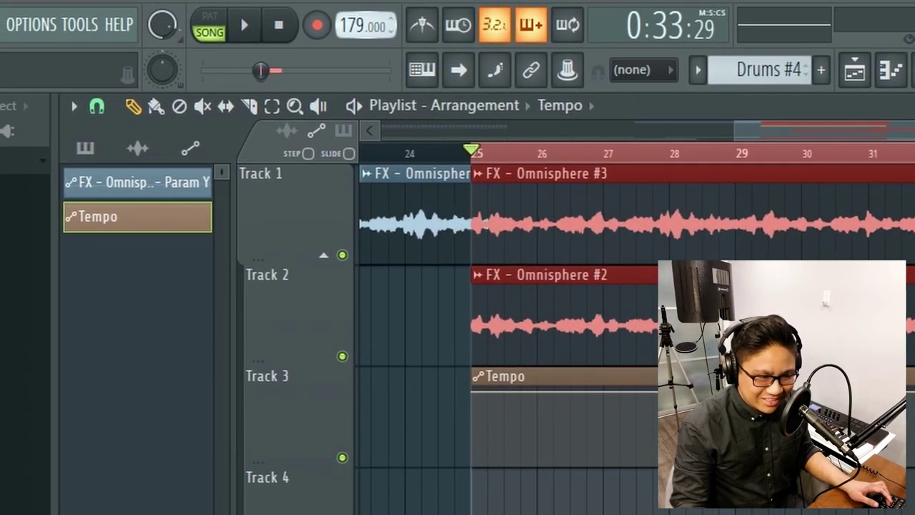
{"action": "right_click", "coordinate": [361, 27]}
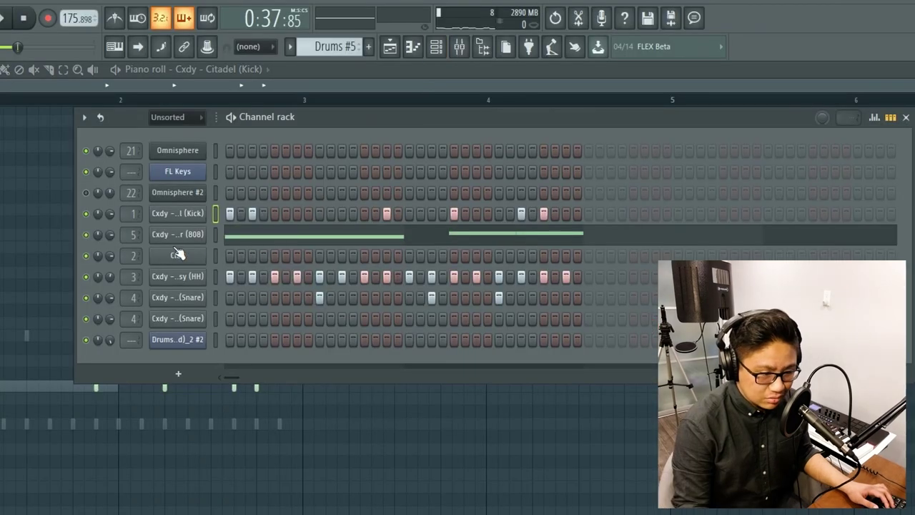
Cut the 808 notes out of the Drums #5 pattern
{"action": "right_click", "coordinate": [206, 228]}
{"action": "left_click", "coordinate": [407, 233]}
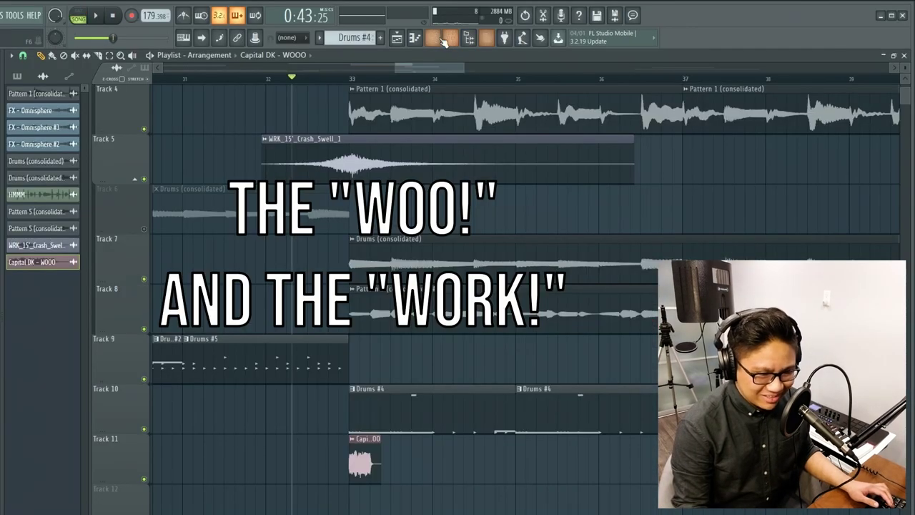
Delete the C5 note from the 808 part of Drums #4 and move its Track 11 clip from bar 33 to bar 35
{"action": "left_click", "coordinate": [443, 41]}
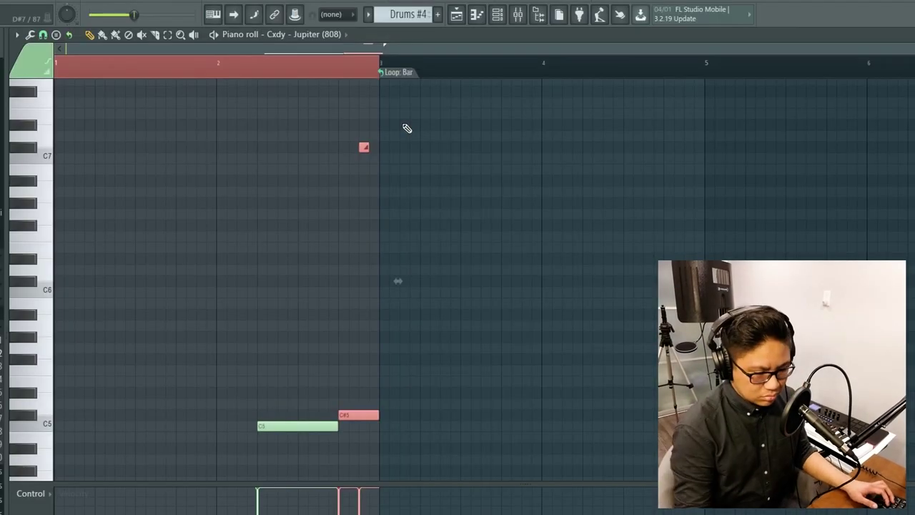
{"action": "right_click", "coordinate": [315, 422]}
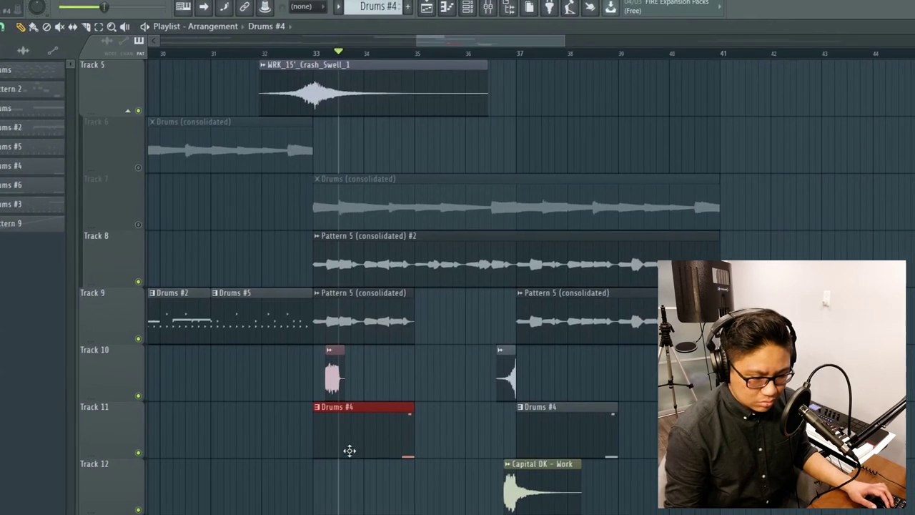
{"action": "left_click_drag", "start_coordinate": [363, 453], "coordinate": [459, 461]}
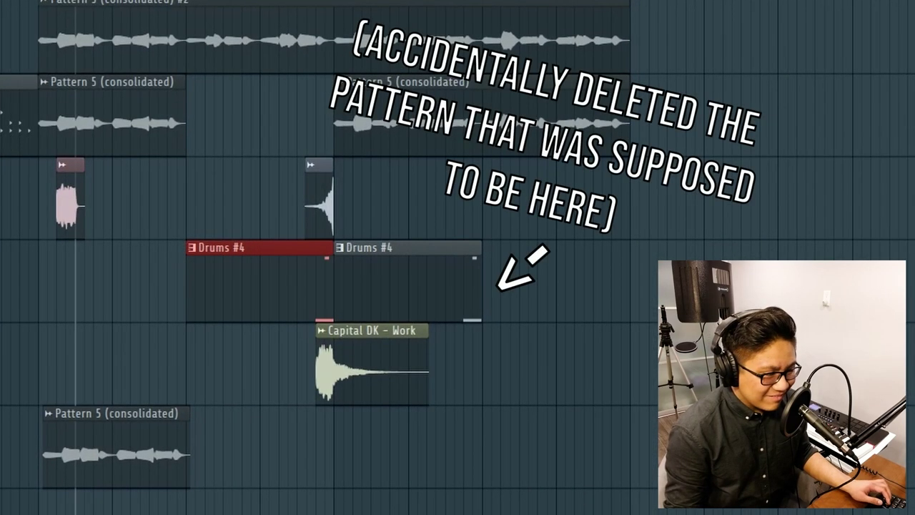
Try filling the gap around bar 33 on Track 11 with a Drums #5 clip
{"action": "left_click", "coordinate": [25, 319]}
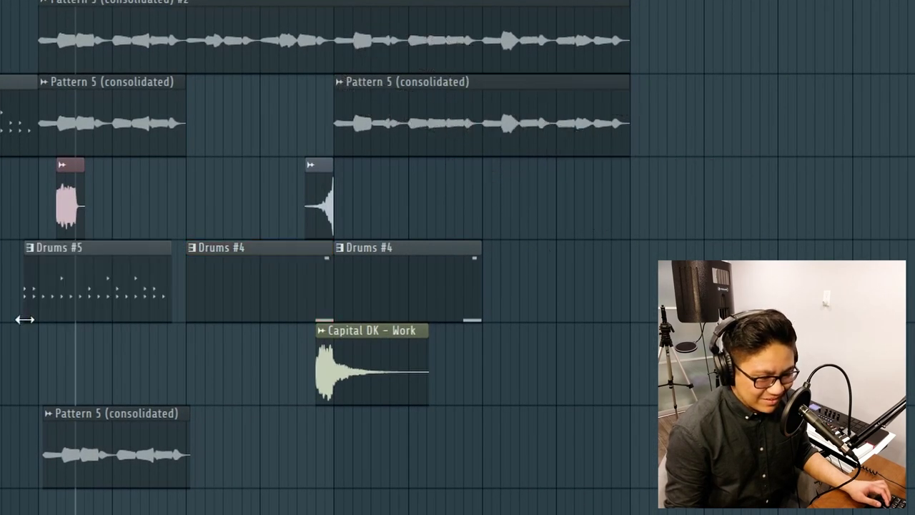
{"action": "right_click", "coordinate": [82, 320]}
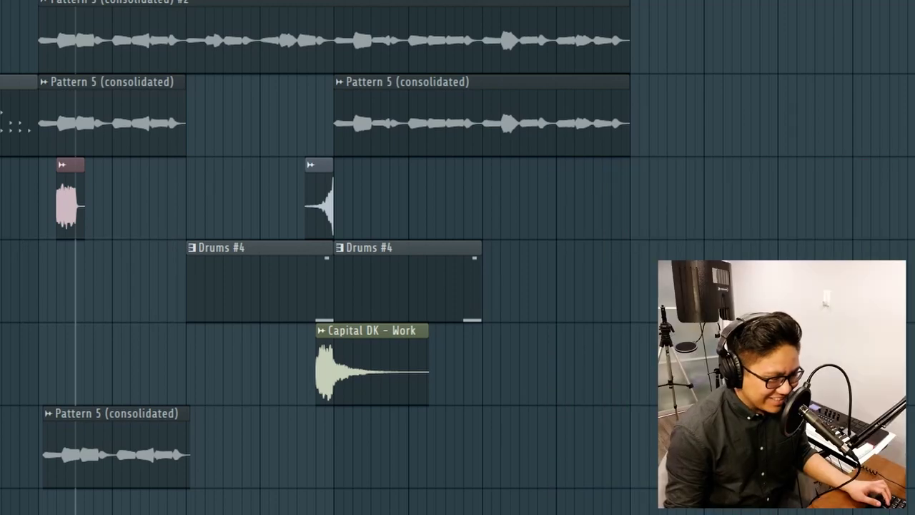
{"action": "left_click", "coordinate": [47, 308]}
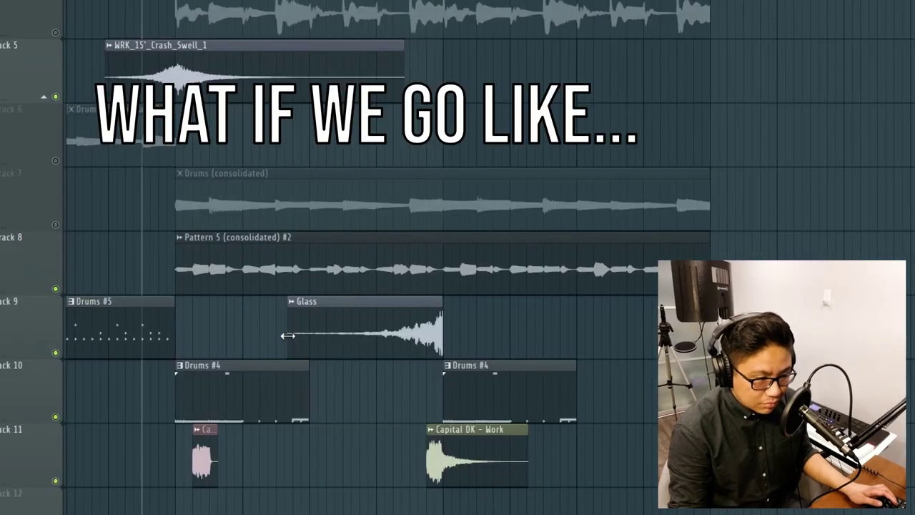
Trim the start of the Glass clip on Track 9 so only its short final swell before bar 37 remains
{"action": "left_click_drag", "start_coordinate": [287, 336], "coordinate": [419, 336]}
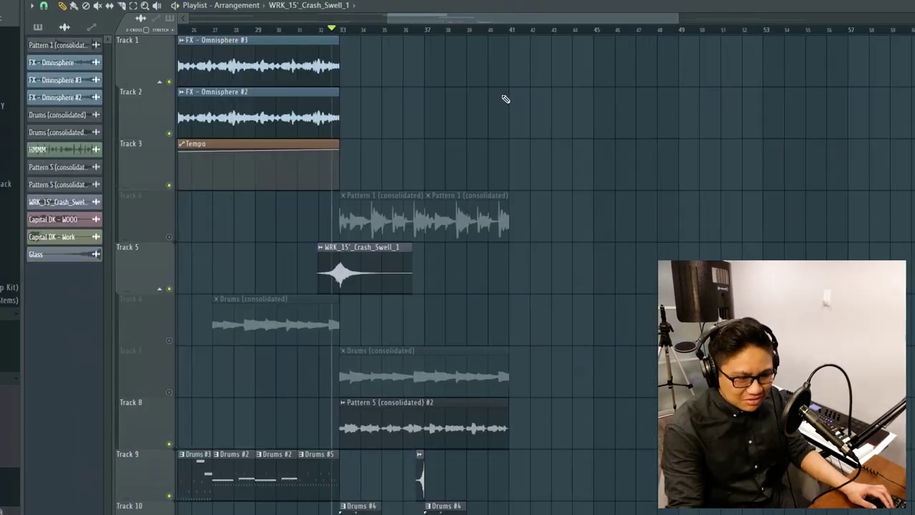
{"action": "left_click_drag", "start_coordinate": [419, 21], "coordinate": [410, 20]}
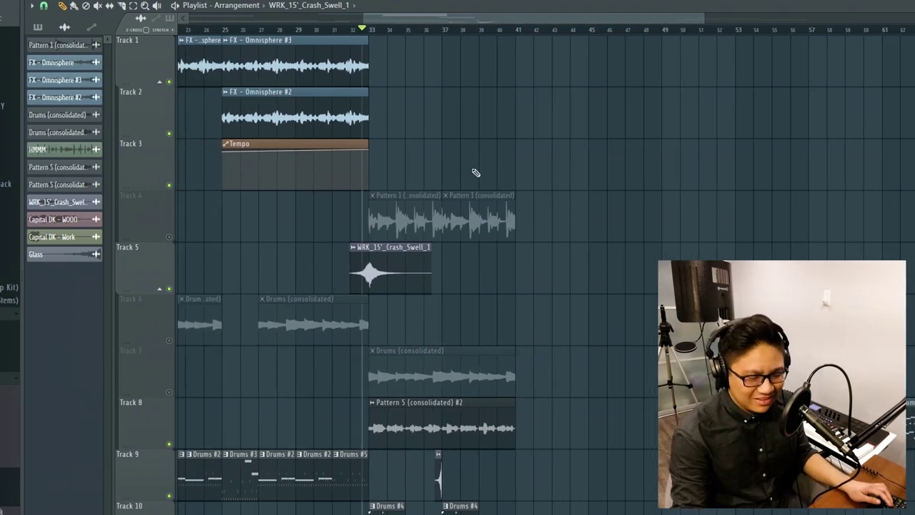
{"action": "scroll", "coordinate": [484, 220], "scroll_direction": "down", "scroll_amount": 2, "text": "ctrl"}
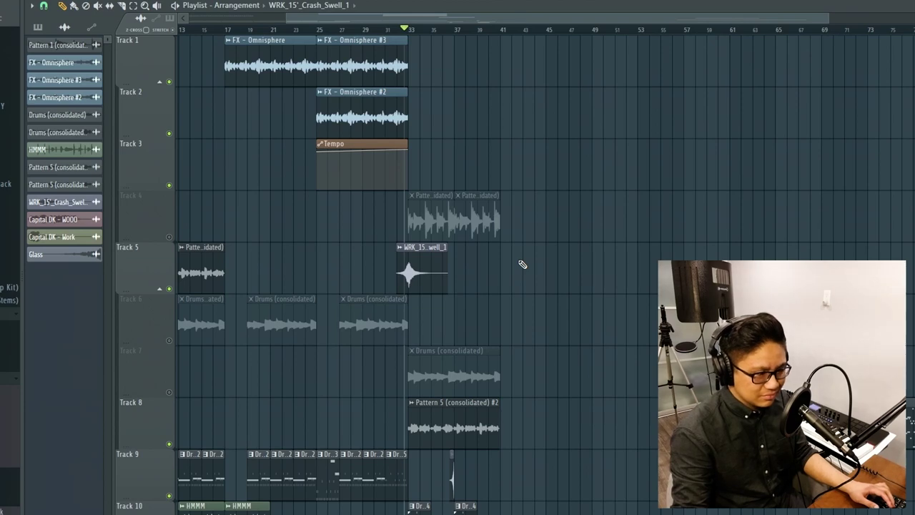
{"action": "scroll", "coordinate": [522, 264], "scroll_direction": "up", "scroll_amount": 3}
{"action": "scroll", "coordinate": [501, 251], "scroll_direction": "down", "scroll_amount": 4}
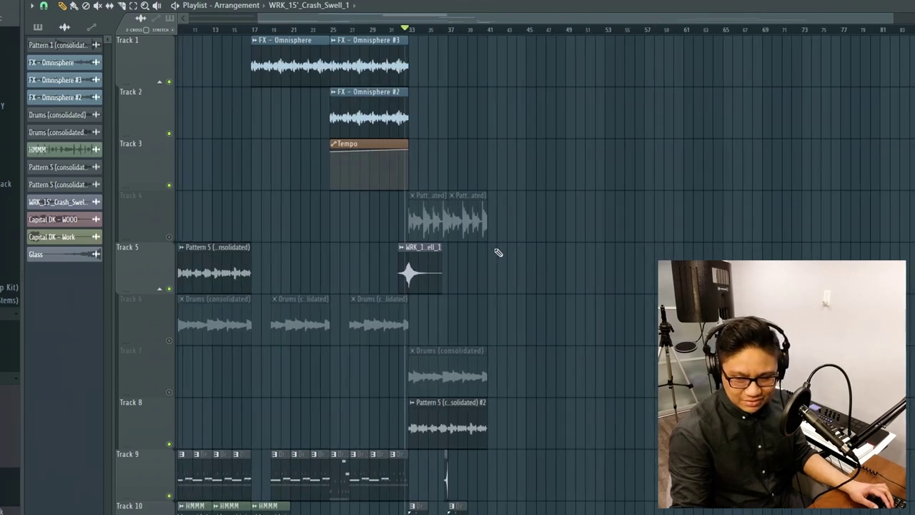
Bring up the channel rack, open the FL Keys instrument and call up its channel options
{"action": "key", "text": "F6"}
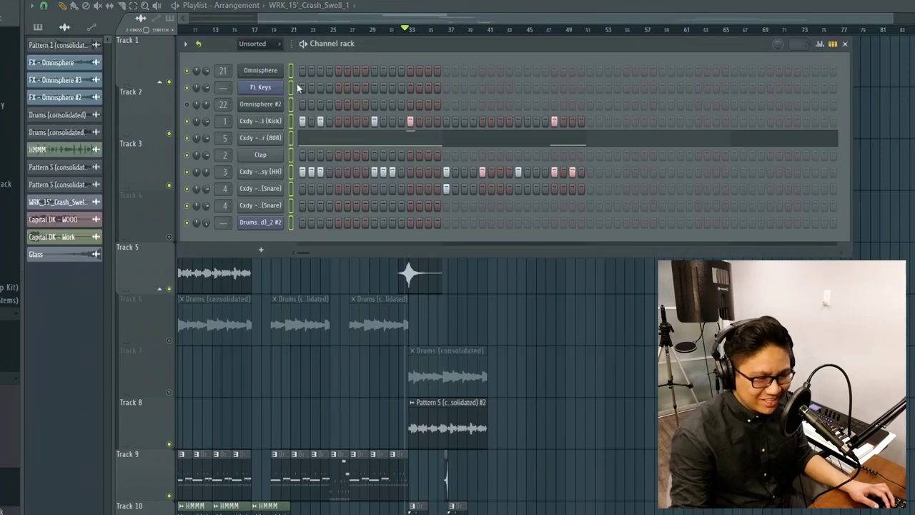
{"action": "left_click", "coordinate": [283, 91]}
{"action": "left_click", "coordinate": [319, 55]}
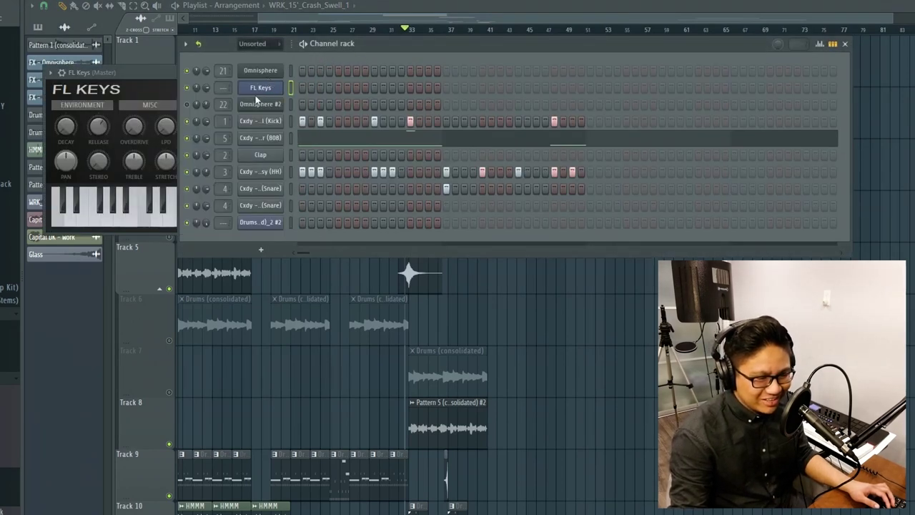
{"action": "right_click", "coordinate": [265, 87]}
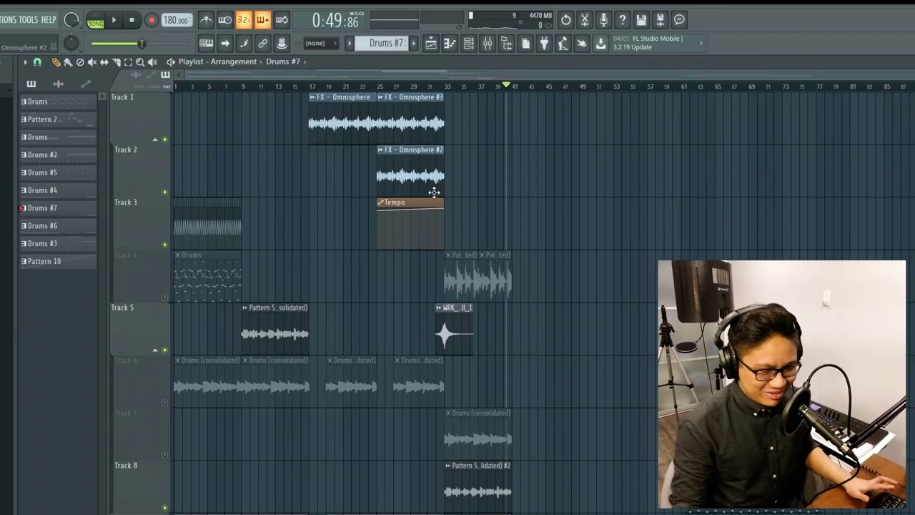
Select all playlist clips of the section between bars 33 and 41 across the tracks
{"action": "scroll", "coordinate": [438, 207], "scroll_direction": "down", "scroll_amount": 4}
{"action": "left_click_drag", "start_coordinate": [460, 458], "coordinate": [174, 93]}
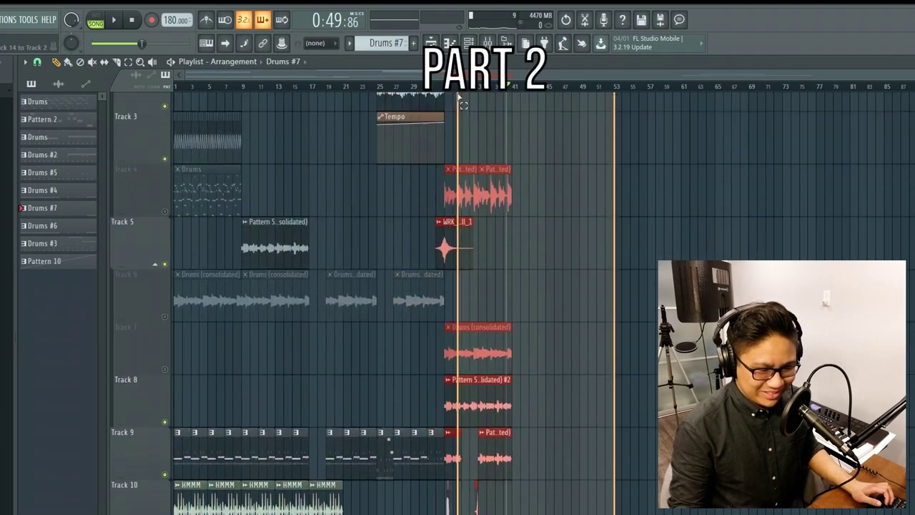
{"action": "scroll", "coordinate": [541, 219], "scroll_direction": "up", "scroll_amount": 2}
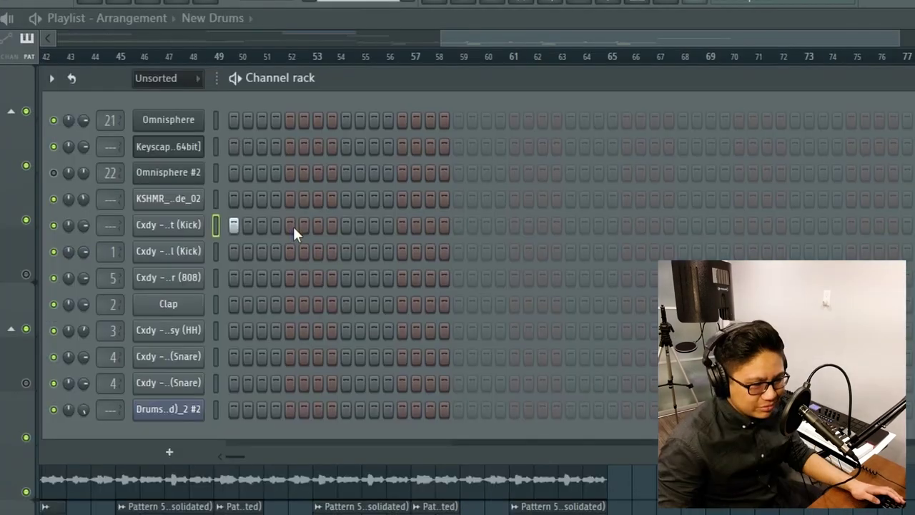
In the New Drums pattern, fill the upper Cxdy kick every 8 steps and the hi-hat first every 2 steps, finally every 4 steps
{"action": "right_click", "coordinate": [166, 224]}
{"action": "left_click", "coordinate": [411, 298]}
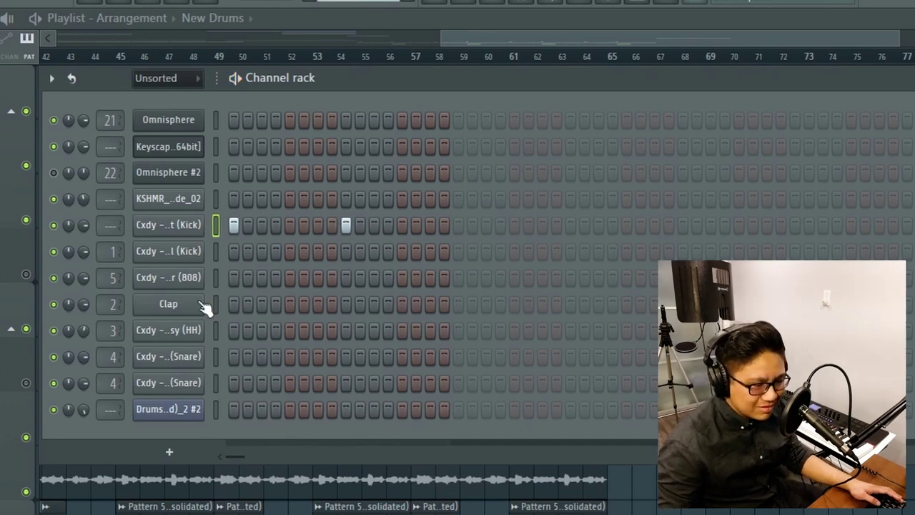
{"action": "right_click", "coordinate": [183, 326]}
{"action": "left_click", "coordinate": [400, 386]}
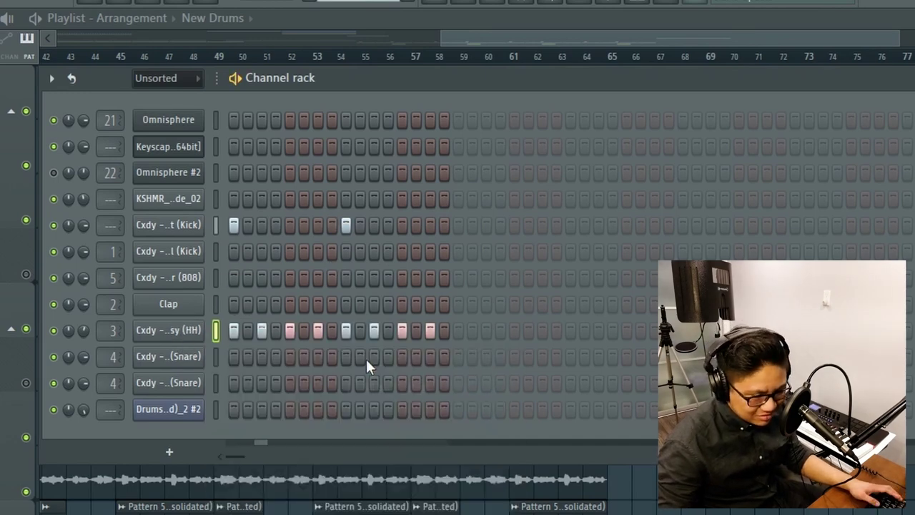
{"action": "right_click", "coordinate": [176, 333]}
{"action": "left_click", "coordinate": [386, 403]}
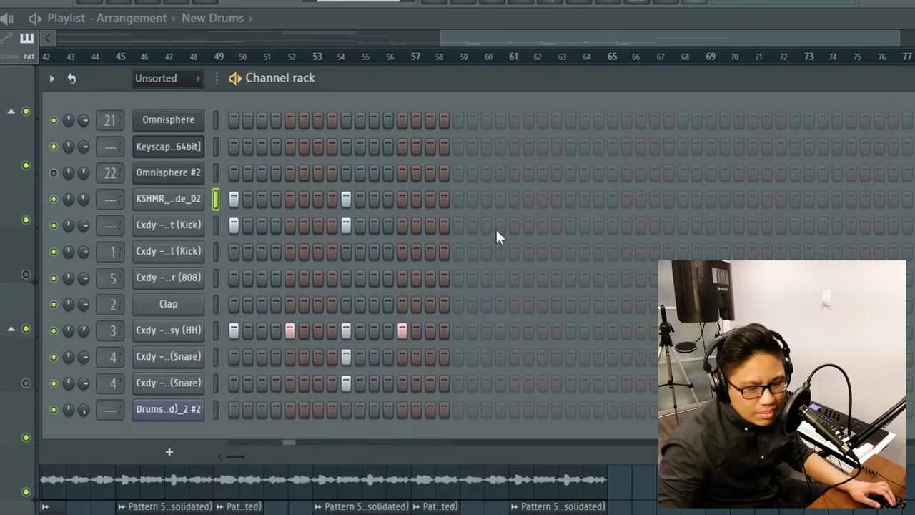
Open the upper Cxdy snare channel in the piano roll and transpose its notes down four semitones
{"action": "right_click", "coordinate": [184, 357]}
{"action": "left_click", "coordinate": [227, 358]}
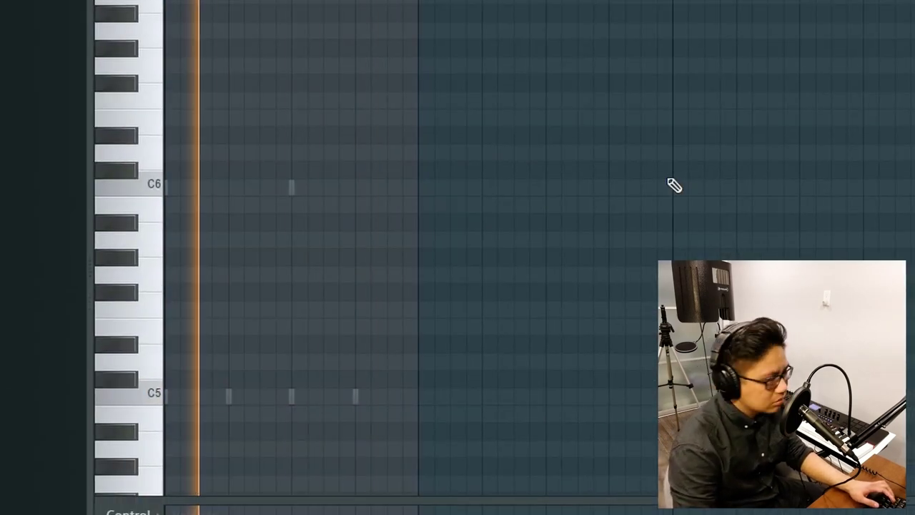
{"action": "key", "text": "shift+Down"}
{"action": "key", "text": "shift+Down"}
{"action": "key", "text": "shift+Down"}
{"action": "key", "text": "shift+Down"}
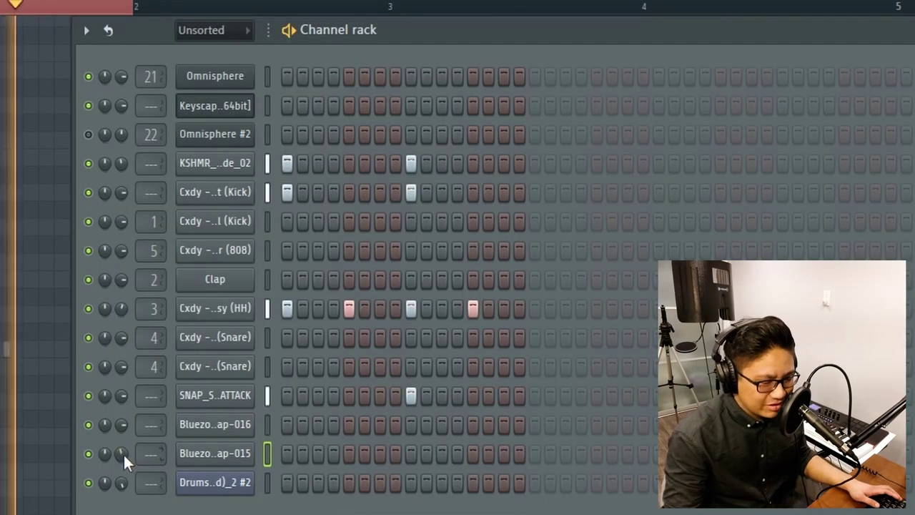
Reset the volume of the Bluezone clap-015 channel and look through the percussion samples in the browser
{"action": "right_click", "coordinate": [124, 455]}
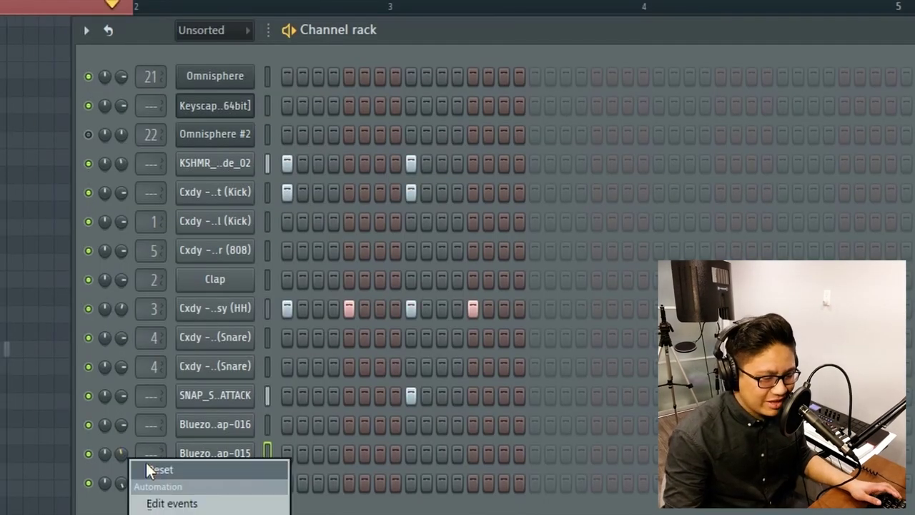
{"action": "left_click", "coordinate": [148, 469]}
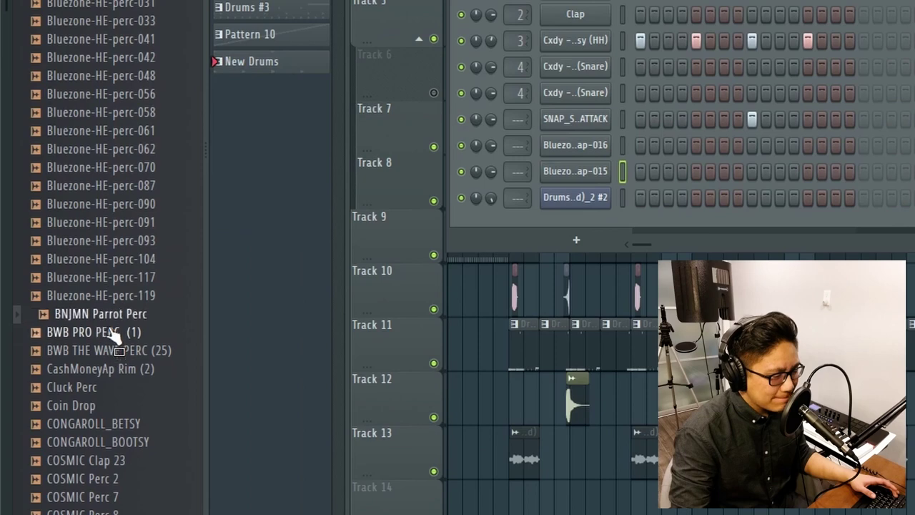
{"action": "scroll", "coordinate": [89, 147], "scroll_direction": "down", "scroll_amount": 6}
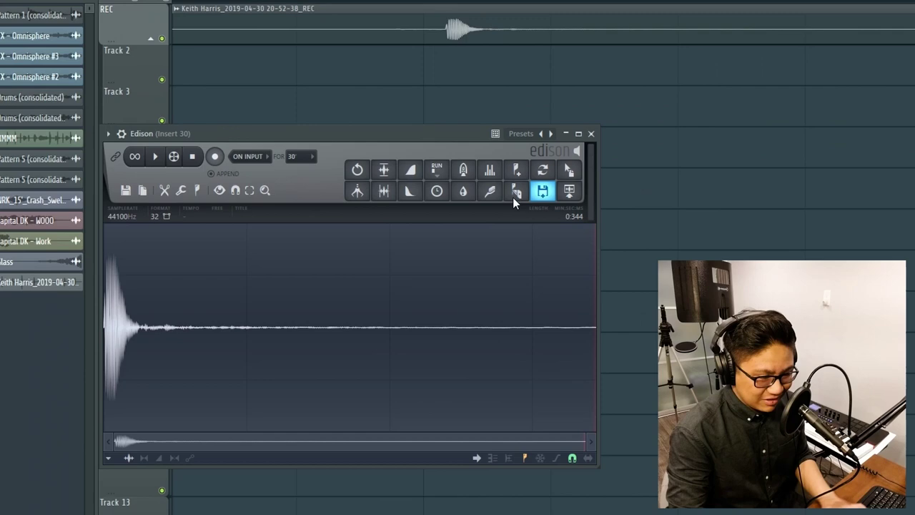
Save the recorded hit from Edison as a wave file in the Perc folder of the Capital Drum Kit
{"action": "left_click", "coordinate": [513, 197]}
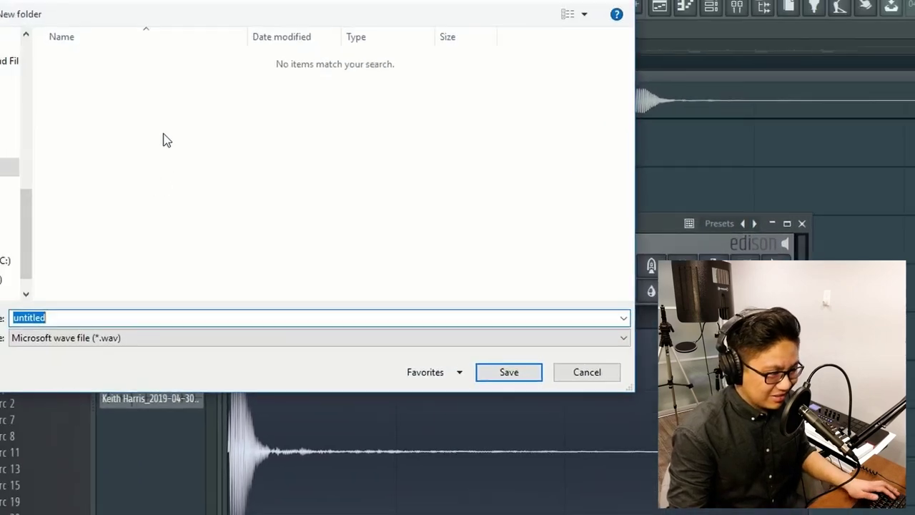
{"action": "scroll", "coordinate": [43, 164], "scroll_direction": "up", "scroll_amount": 2}
{"action": "left_click", "coordinate": [43, 166]}
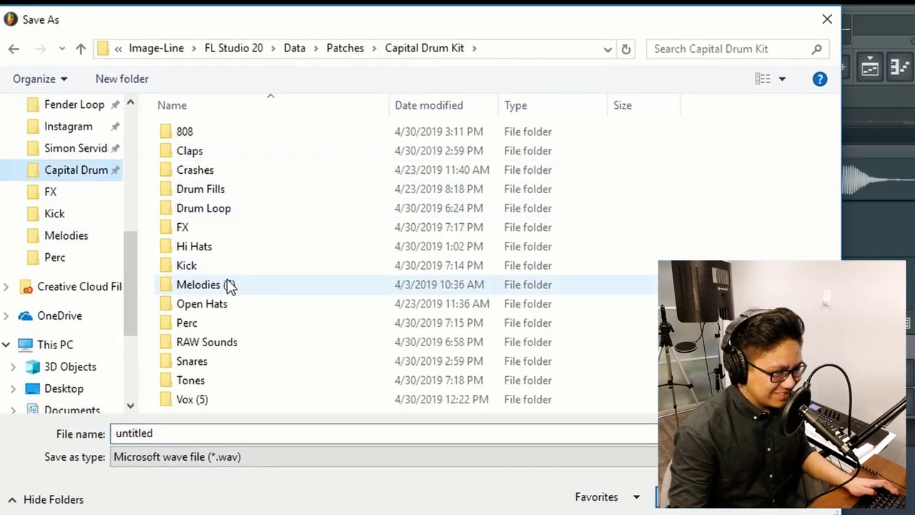
{"action": "double_click", "coordinate": [220, 325]}
{"action": "left_click", "coordinate": [231, 429]}
{"action": "left_click", "coordinate": [278, 405]}
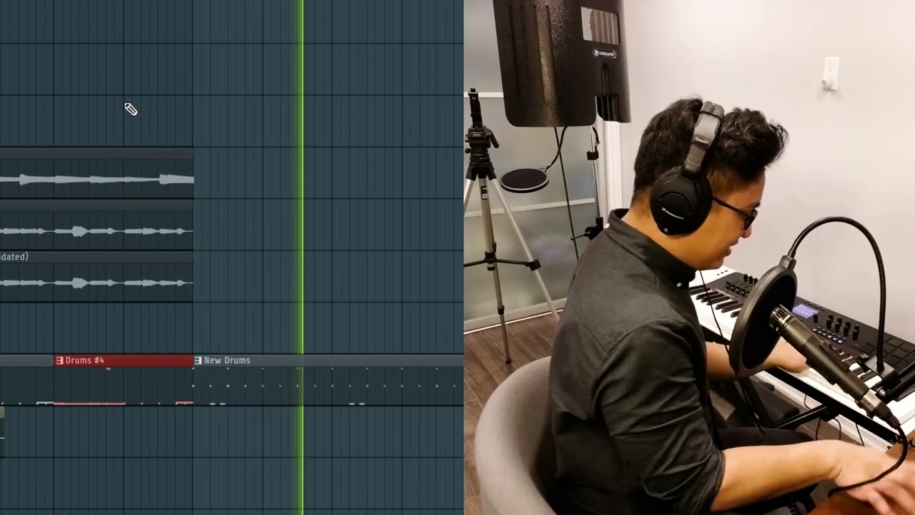
Play back the New Drums section following the last Drums #4 clip to try out melody ideas
{"action": "key", "text": "space"}
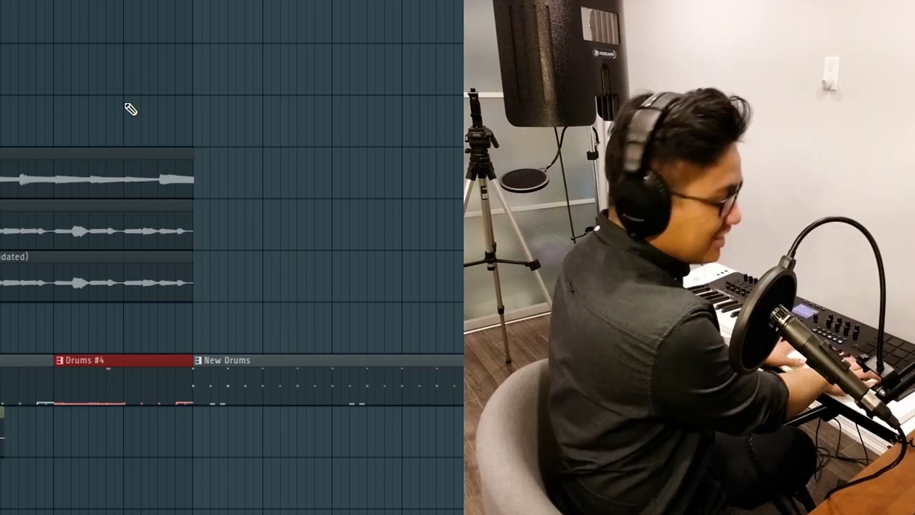
{"action": "key", "text": "space"}
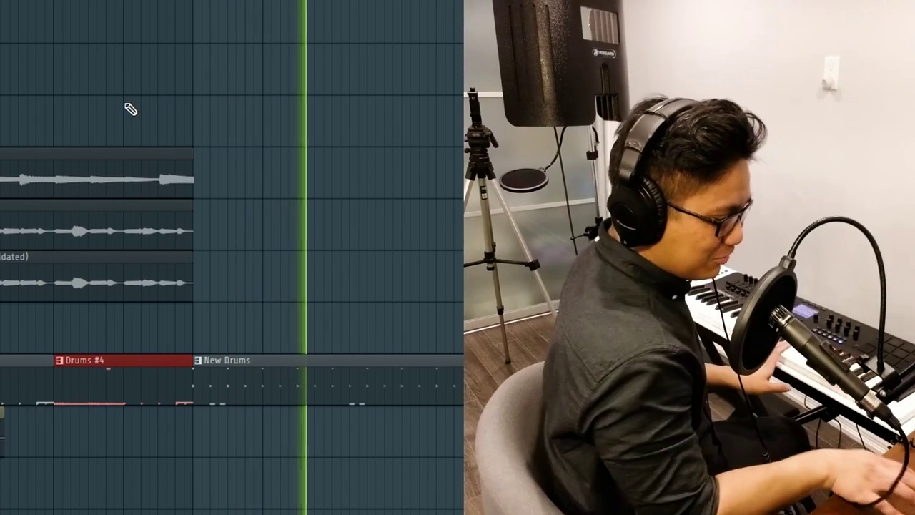
{"action": "key", "text": "space"}
{"action": "scroll", "coordinate": [462, 40], "scroll_direction": "down", "scroll_amount": 4}
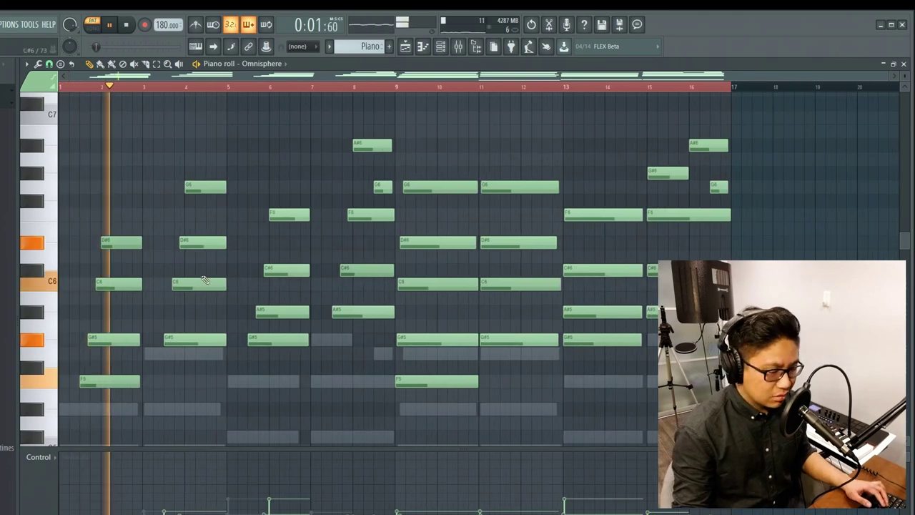
Select all notes of the Omnisphere chord melody in the Piano pattern
{"action": "key", "text": "ctrl+a"}
{"action": "scroll", "coordinate": [354, 276], "scroll_direction": "up", "scroll_amount": 5}
{"action": "left_click", "coordinate": [252, 156], "text": "ctrl"}
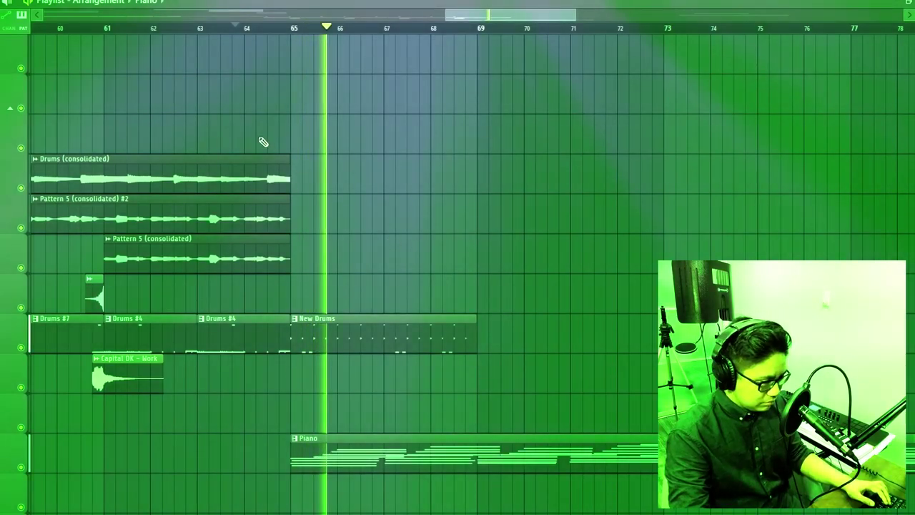
Try duplicating the Drums #4 and New Drums clips to bar 69 on their track, and undo the duplication
{"action": "scroll", "coordinate": [236, 107], "scroll_direction": "down", "scroll_amount": 5}
{"action": "scroll", "coordinate": [357, 128], "scroll_direction": "up", "scroll_amount": 3}
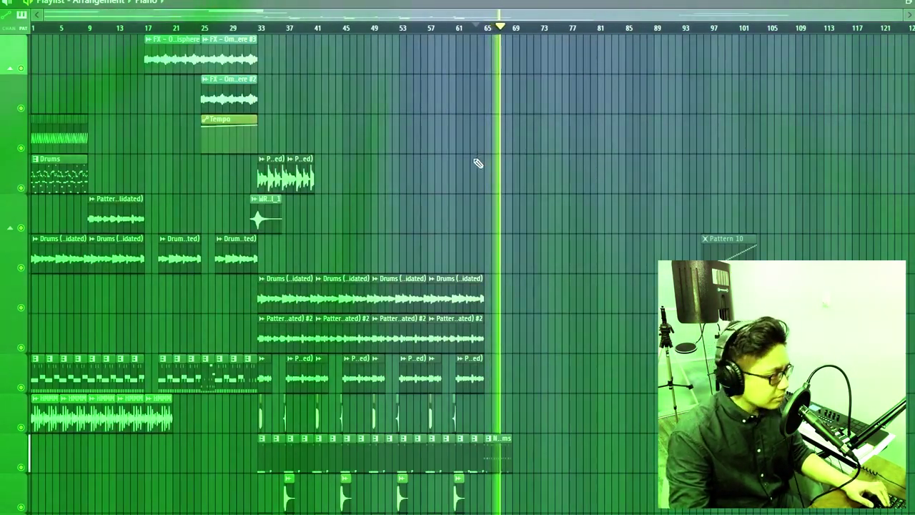
{"action": "scroll", "coordinate": [575, 232], "scroll_direction": "down", "scroll_amount": 5}
{"action": "scroll", "coordinate": [546, 181], "scroll_direction": "up", "scroll_amount": 4}
{"action": "scroll", "coordinate": [519, 228], "scroll_direction": "down", "scroll_amount": 1}
{"action": "left_click_drag", "start_coordinate": [489, 275], "coordinate": [399, 254]}
{"action": "key", "text": "ctrl+b"}
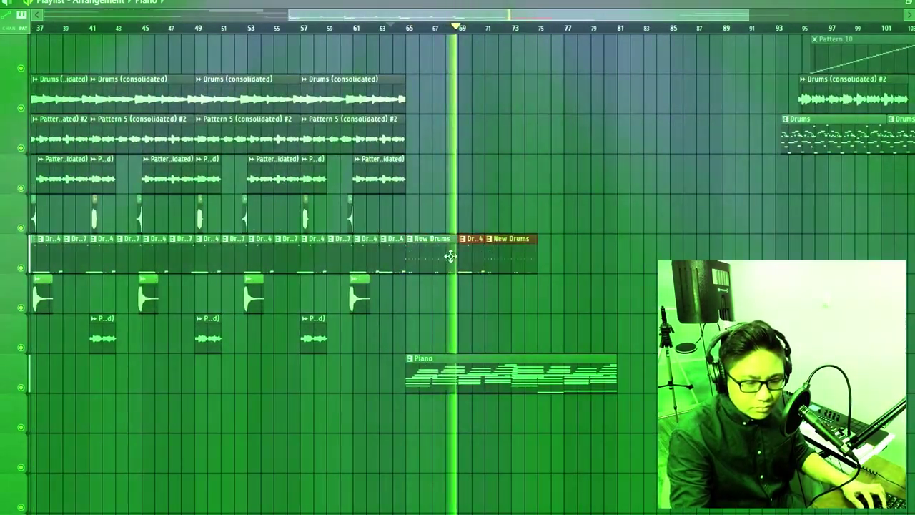
{"action": "key", "text": "ctrl+z"}
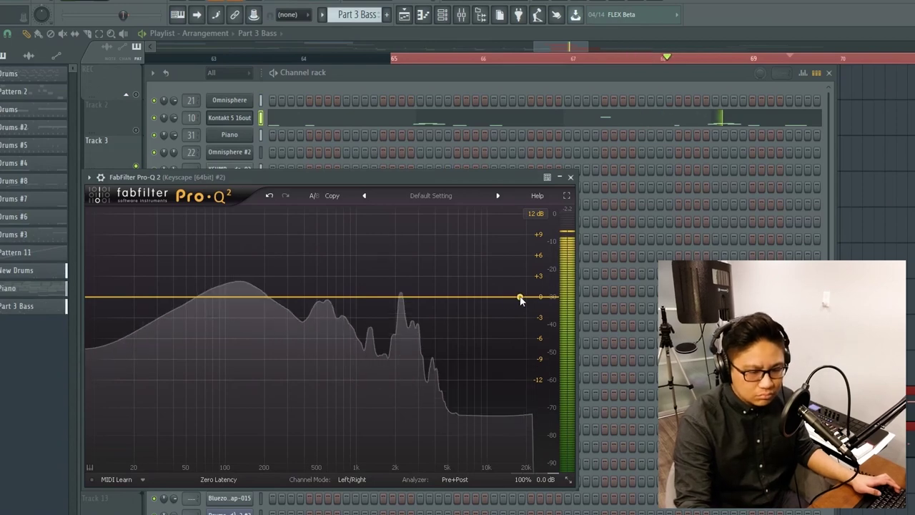
Add a 12 dB/oct high-cut band in FabFilter Pro-Q 2 for the Part 3 Bass and lower it to about 1750 Hz
{"action": "left_click", "coordinate": [519, 297]}
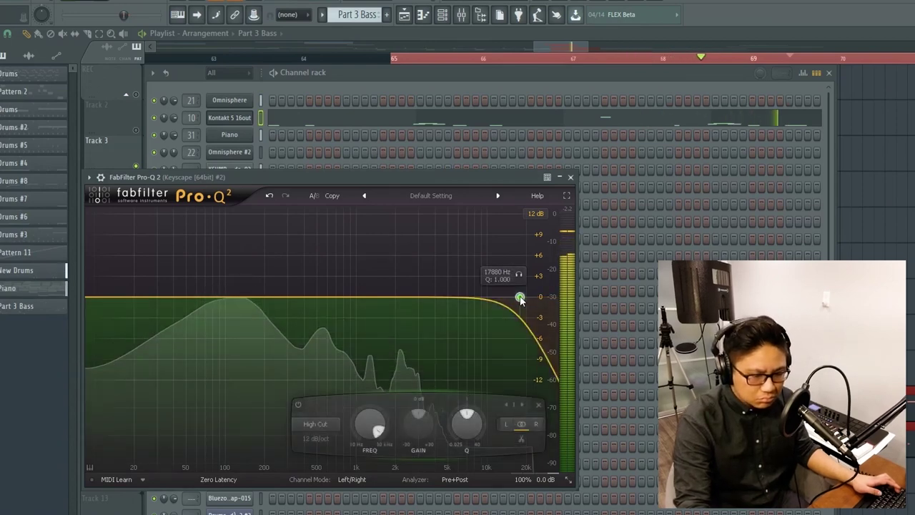
{"action": "left_click_drag", "start_coordinate": [519, 297], "coordinate": [402, 292]}
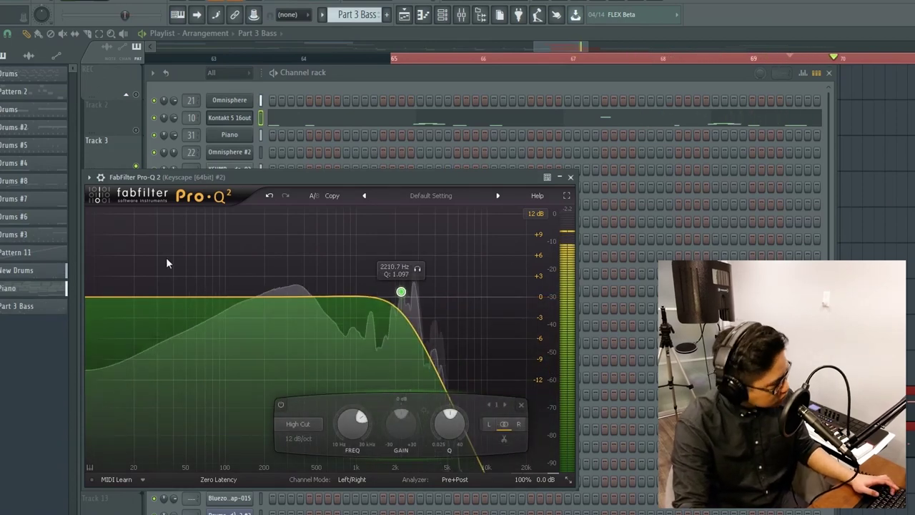
{"action": "left_click_drag", "start_coordinate": [404, 293], "coordinate": [390, 294]}
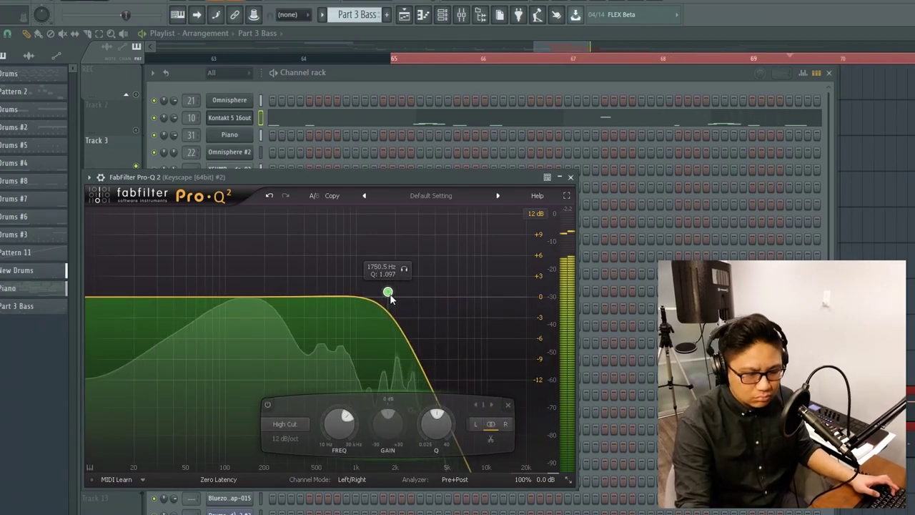
{"action": "left_click", "coordinate": [568, 116]}
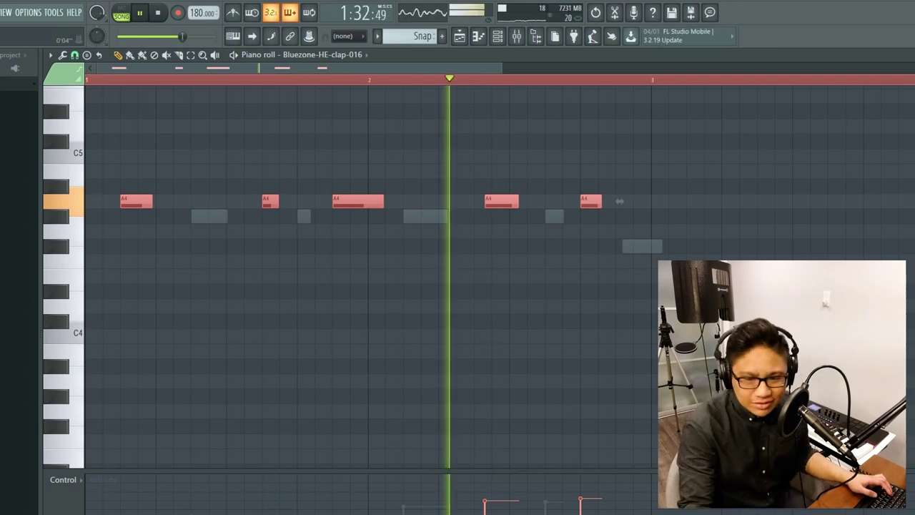
Leave the Snap pattern's piano roll and duplicate both Snap clips on Track 12 of the playlist
{"action": "key", "text": "Escape"}
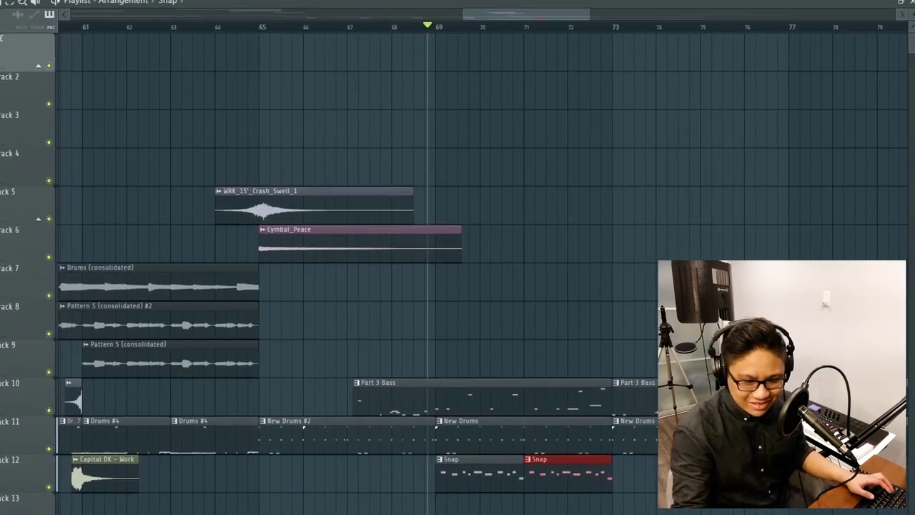
{"action": "left_click_drag", "start_coordinate": [620, 466], "coordinate": [389, 488]}
{"action": "key", "text": "ctrl+b"}
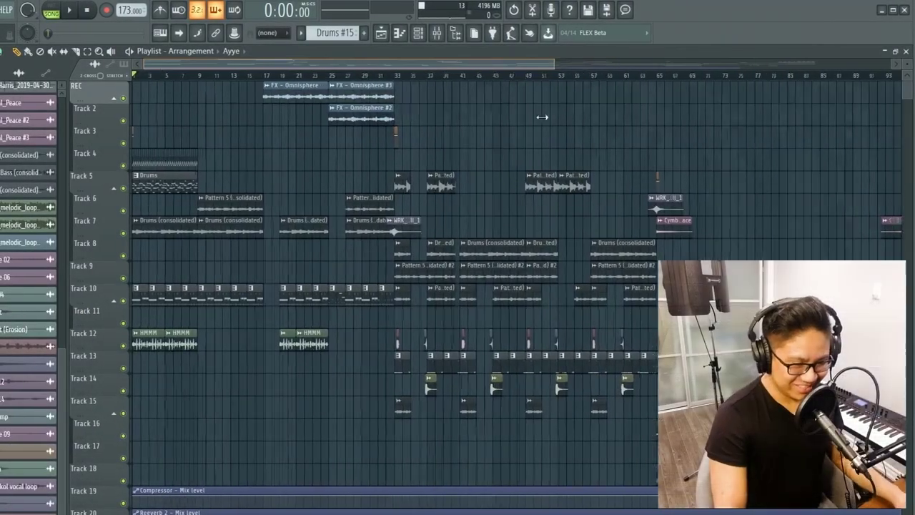
Look over the whole arrangement and play back the Part 3 Bass, New Drums and Snap section
{"action": "scroll", "coordinate": [542, 117], "scroll_direction": "up", "scroll_amount": 3}
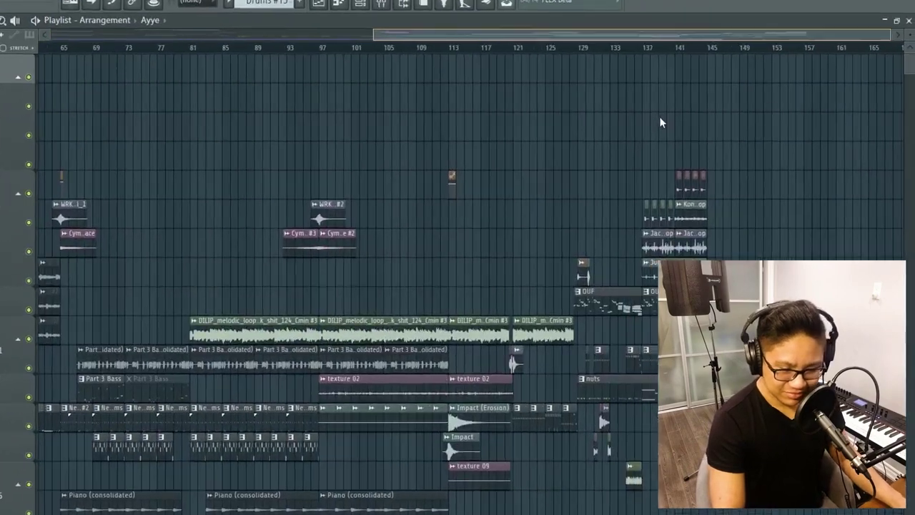
{"action": "left_click_drag", "start_coordinate": [384, 72], "coordinate": [412, 189]}
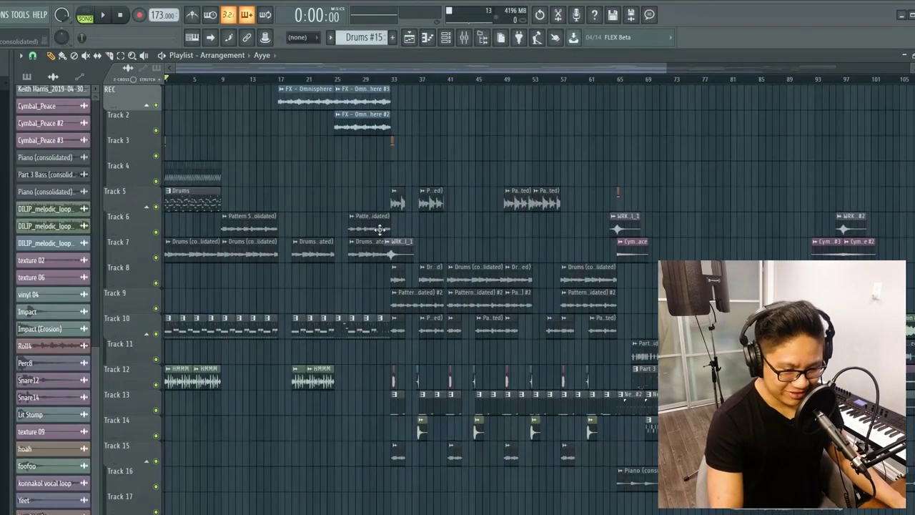
{"action": "scroll", "coordinate": [353, 251], "scroll_direction": "down", "scroll_amount": 1}
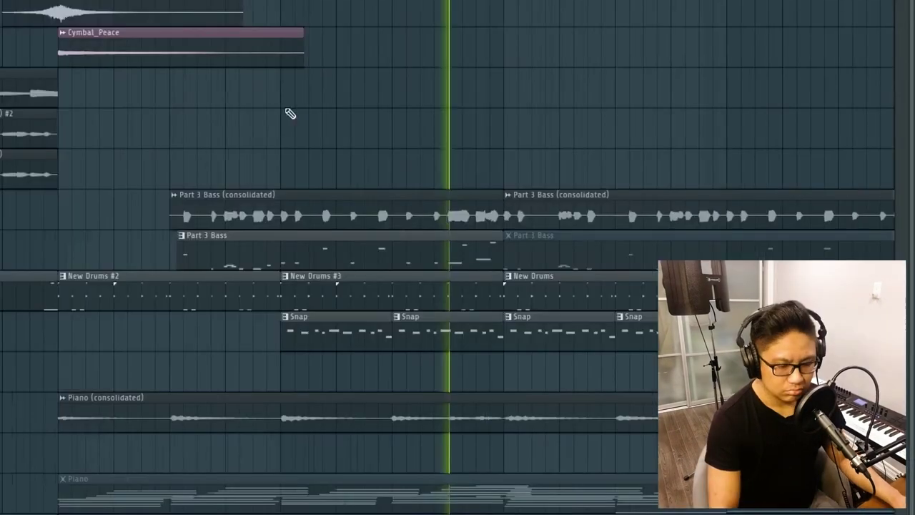
{"action": "scroll", "coordinate": [329, 123], "scroll_direction": "down", "scroll_amount": 3}
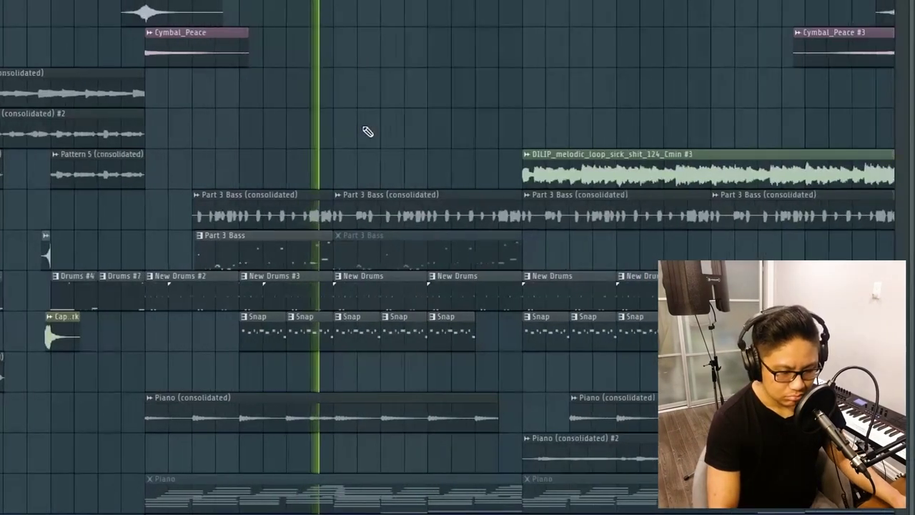
{"action": "scroll", "coordinate": [366, 132], "scroll_direction": "up", "scroll_amount": 3}
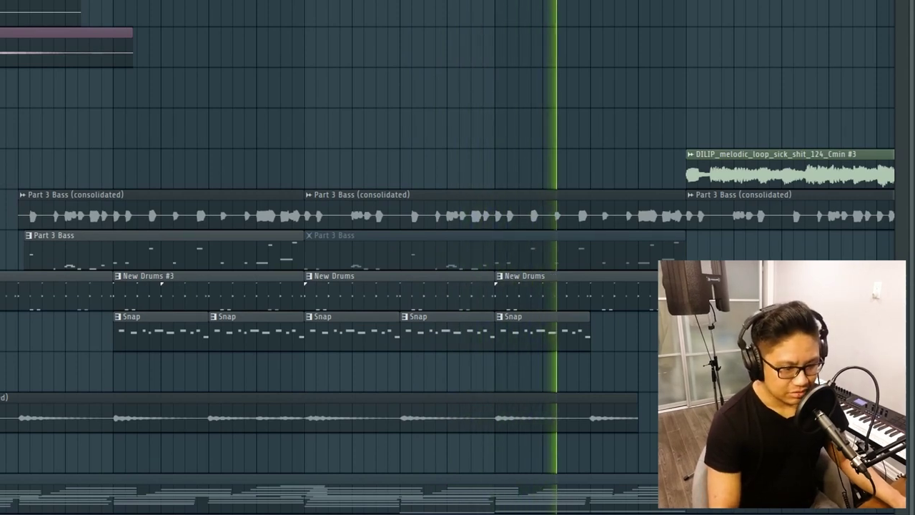
{"action": "scroll", "coordinate": [224, 8], "scroll_direction": "down", "scroll_amount": 3}
{"action": "key", "text": "space"}
{"action": "scroll", "coordinate": [265, 103], "scroll_direction": "up", "scroll_amount": 2}
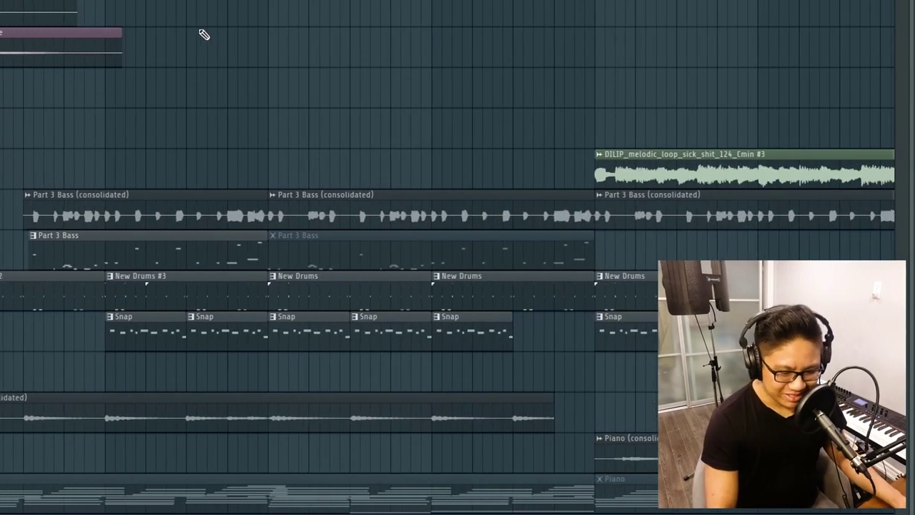
{"action": "scroll", "coordinate": [204, 34], "scroll_direction": "up", "scroll_amount": 3}
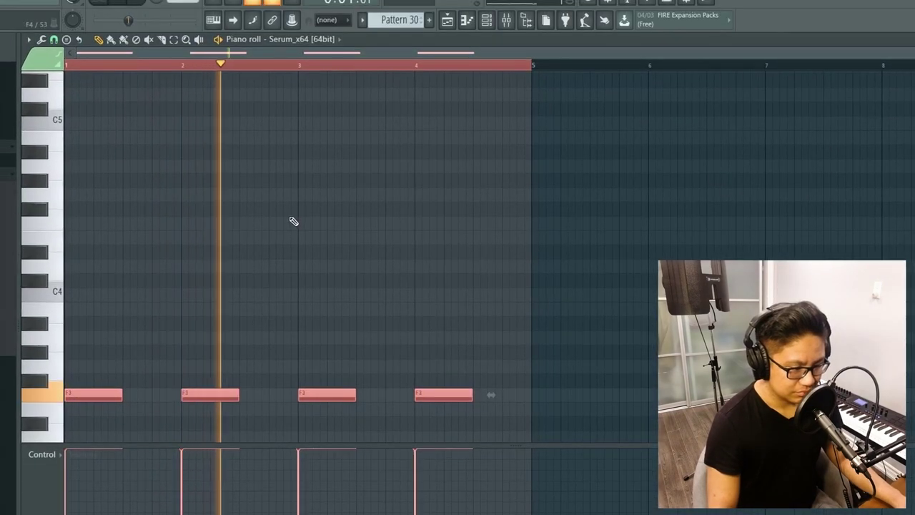
Transpose the four Serum bass notes in Pattern 30 down one octave to F2
{"action": "scroll", "coordinate": [314, 225], "scroll_direction": "down", "scroll_amount": 5}
{"action": "key", "text": "ctrl+Down"}
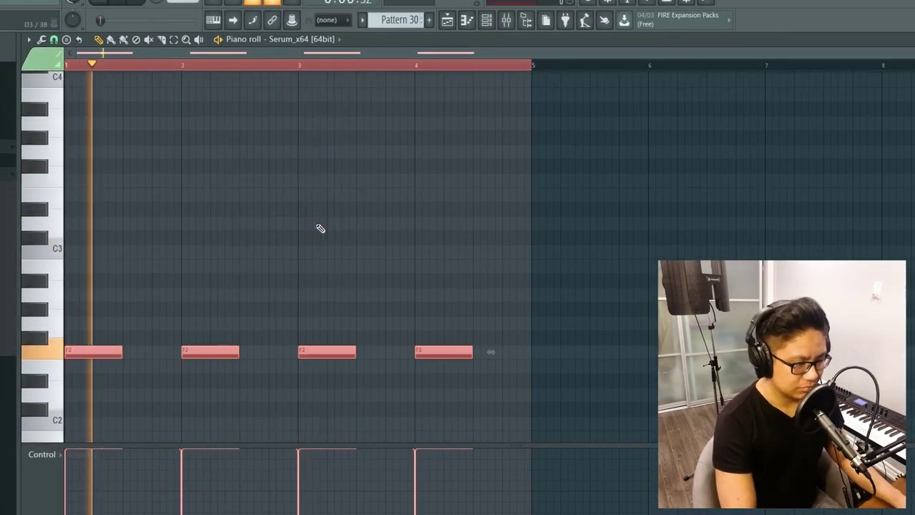
{"action": "key", "text": "space"}
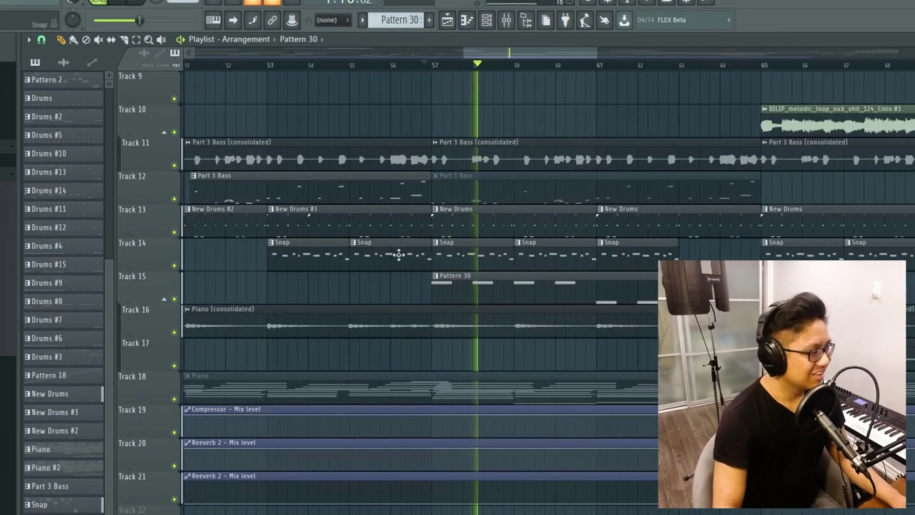
Transpose the four Serum notes in bars 5 to 8 of Pattern 30 up one octave to A#2
{"action": "scroll", "coordinate": [415, 195], "scroll_direction": "down", "scroll_amount": 3}
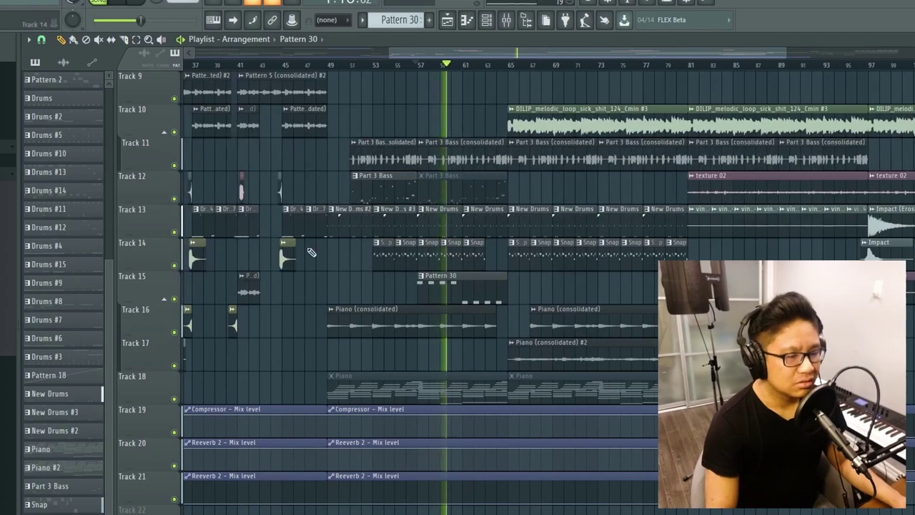
{"action": "scroll", "coordinate": [307, 261], "scroll_direction": "up", "scroll_amount": 1}
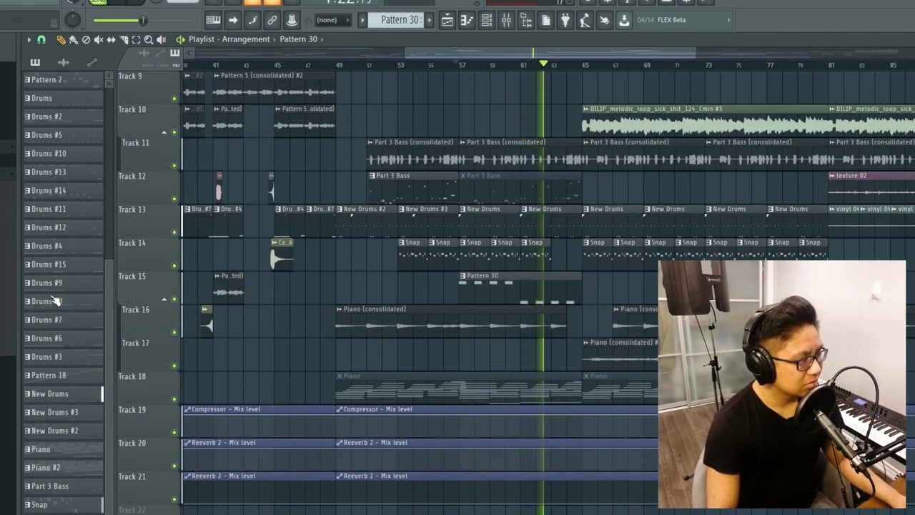
{"action": "scroll", "coordinate": [538, 284], "scroll_direction": "up", "scroll_amount": 3}
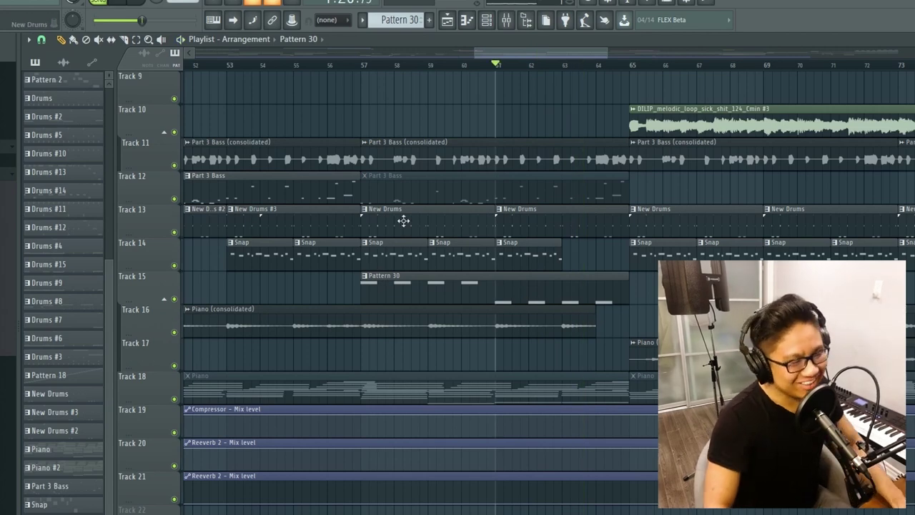
{"action": "double_click", "coordinate": [521, 295]}
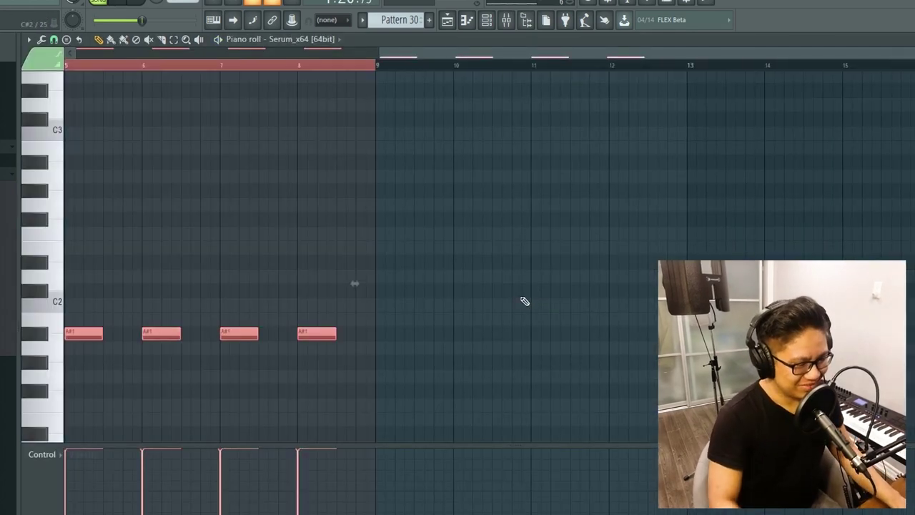
{"action": "scroll", "coordinate": [529, 312], "scroll_direction": "left", "scroll_amount": 4}
{"action": "left_click_drag", "start_coordinate": [675, 411], "coordinate": [386, 316]}
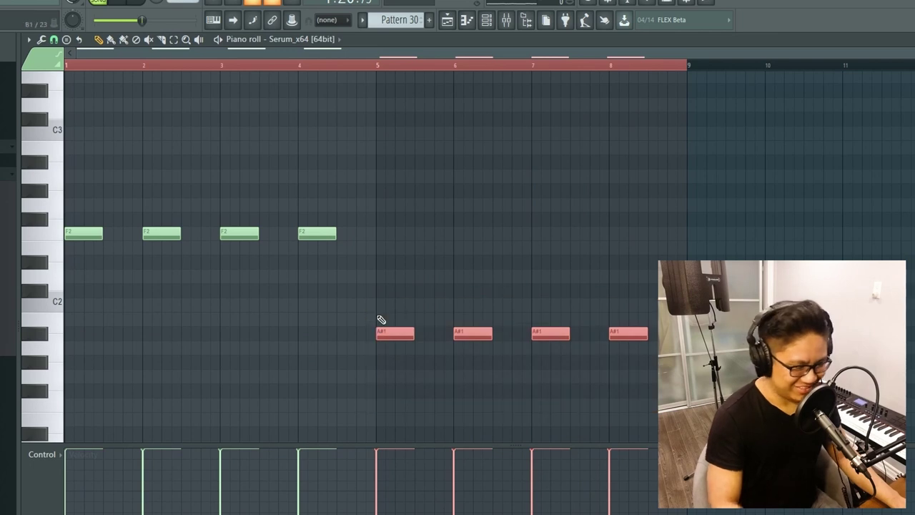
{"action": "key", "text": "ctrl+Up"}
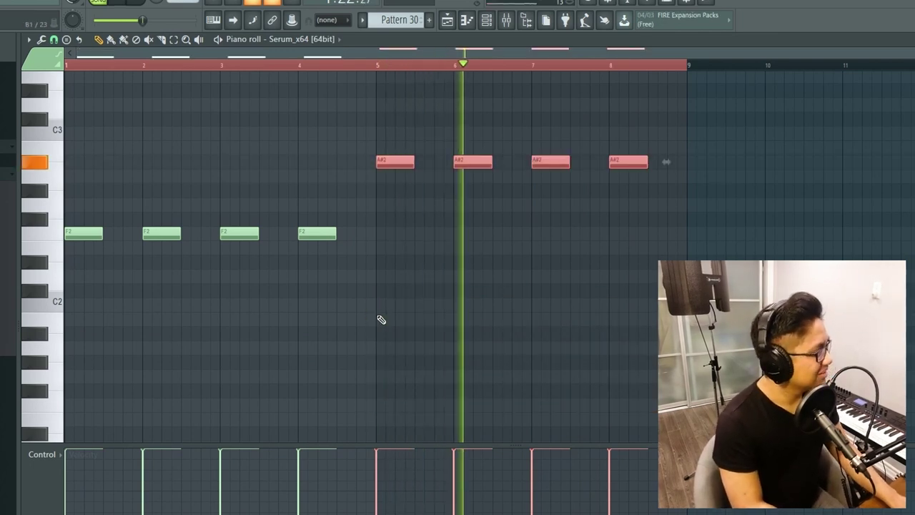
Move the last two Serum notes, in bars 7 and 8 of Pattern 30, down one octave to A#1
{"action": "left_click_drag", "start_coordinate": [679, 229], "coordinate": [574, 137]}
{"action": "key", "text": "space"}
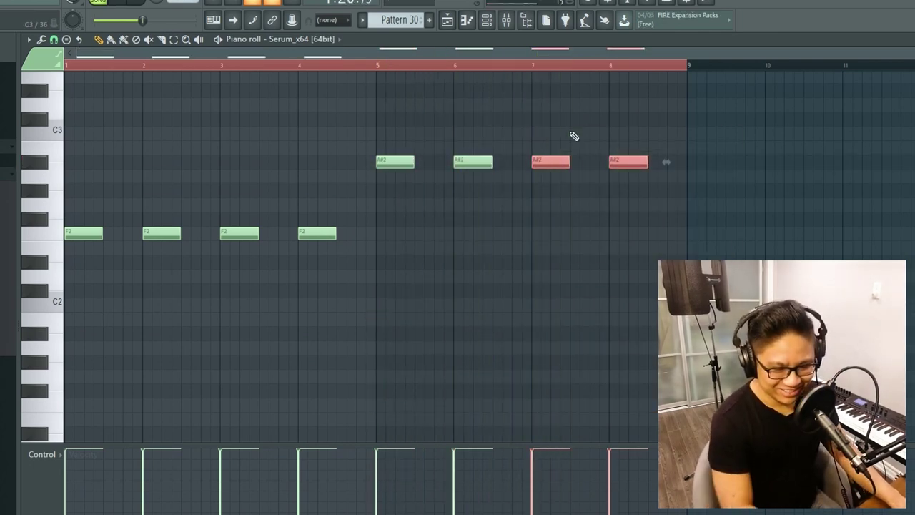
{"action": "left_click_drag", "start_coordinate": [721, 239], "coordinate": [522, 127]}
{"action": "key", "text": "ctrl+Down"}
{"action": "key", "text": "space"}
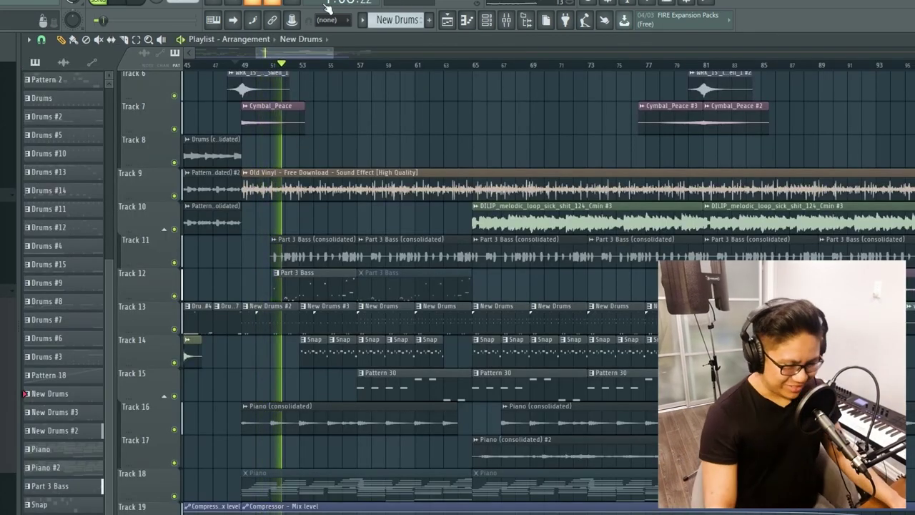
Insert a Keyscape (64bit) instrument channel into the channel rack
{"action": "scroll", "coordinate": [372, 150], "scroll_direction": "down", "scroll_amount": 2}
{"action": "scroll", "coordinate": [380, 153], "scroll_direction": "down", "scroll_amount": 3}
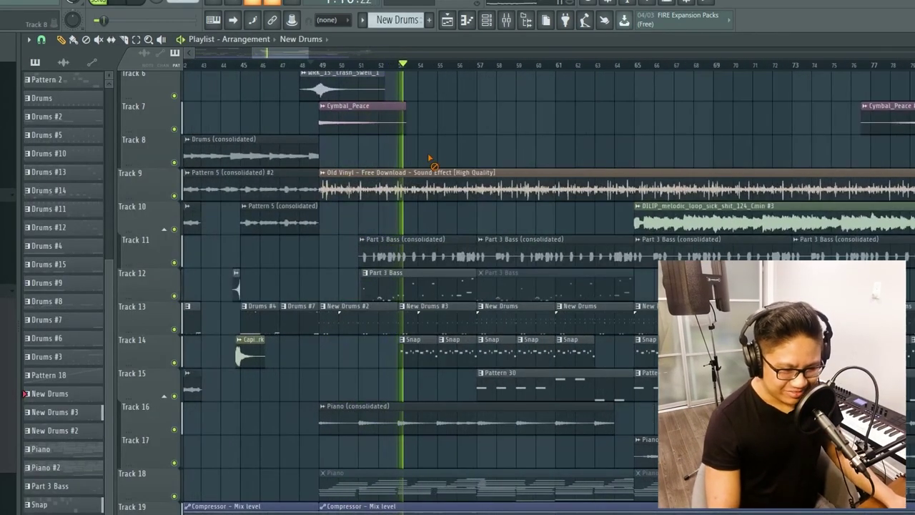
{"action": "scroll", "coordinate": [433, 147], "scroll_direction": "up", "scroll_amount": 3}
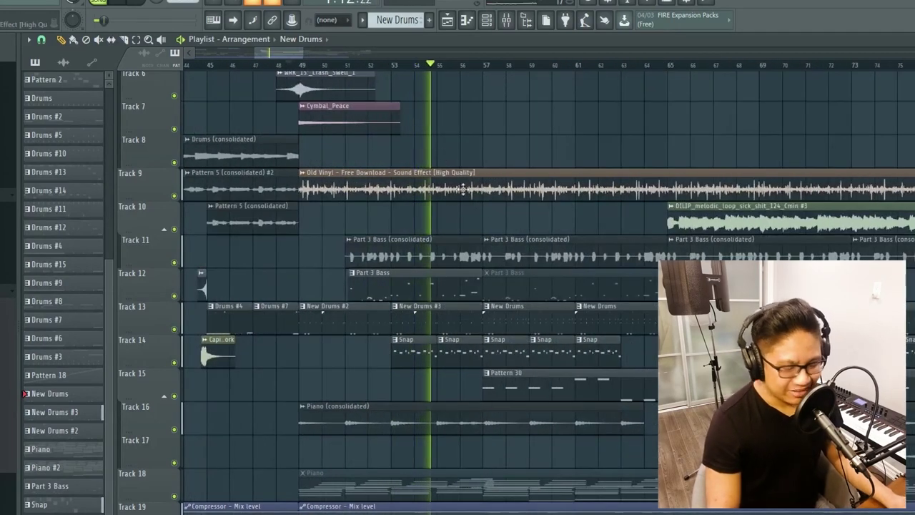
{"action": "scroll", "coordinate": [493, 208], "scroll_direction": "down", "scroll_amount": 1}
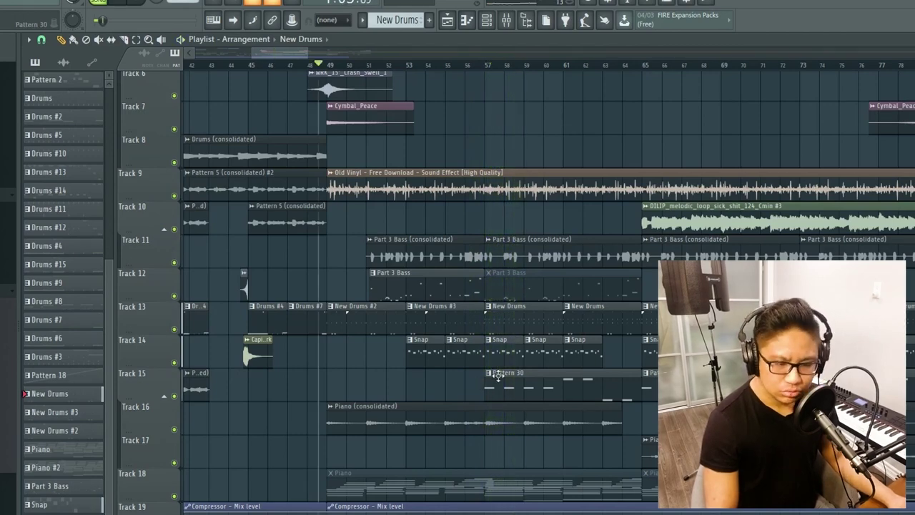
{"action": "scroll", "coordinate": [493, 379], "scroll_direction": "down", "scroll_amount": 10}
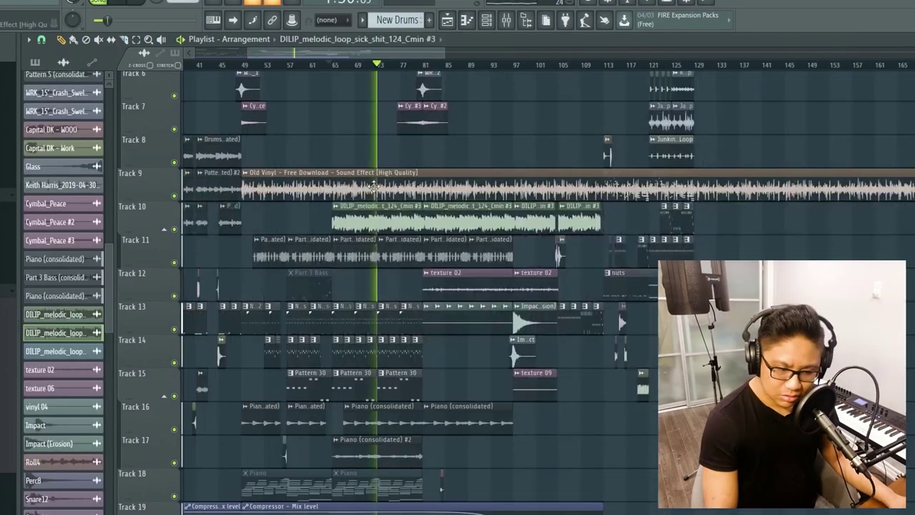
{"action": "left_click", "coordinate": [487, 19]}
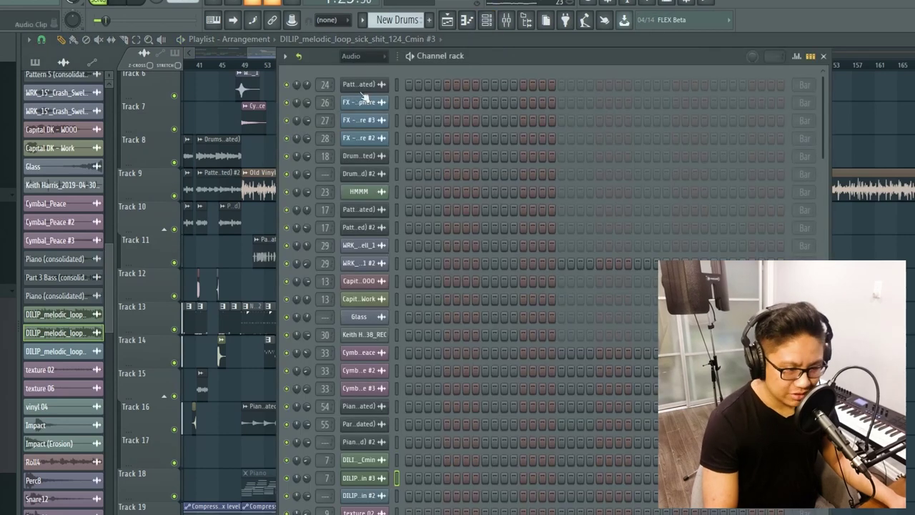
{"action": "right_click", "coordinate": [360, 80]}
{"action": "mouse_move", "coordinate": [429, 176]}
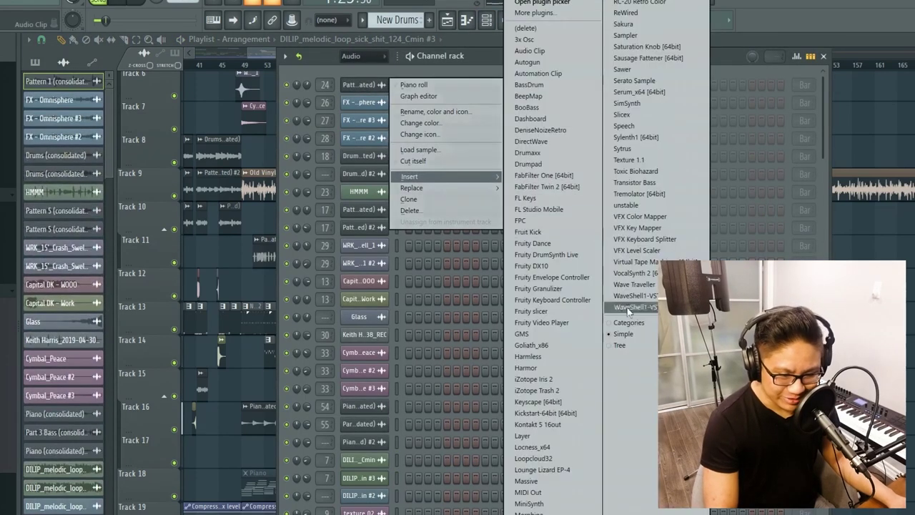
{"action": "left_click", "coordinate": [534, 405]}
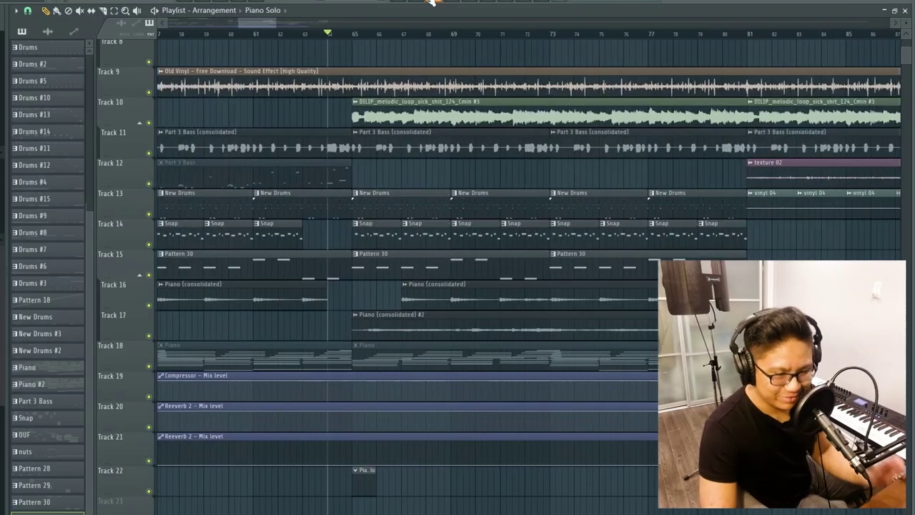
Record a Keyscape solo from the keyboard into the Piano Solo pattern on Track 22 around bar 65
{"action": "key", "text": "F6"}
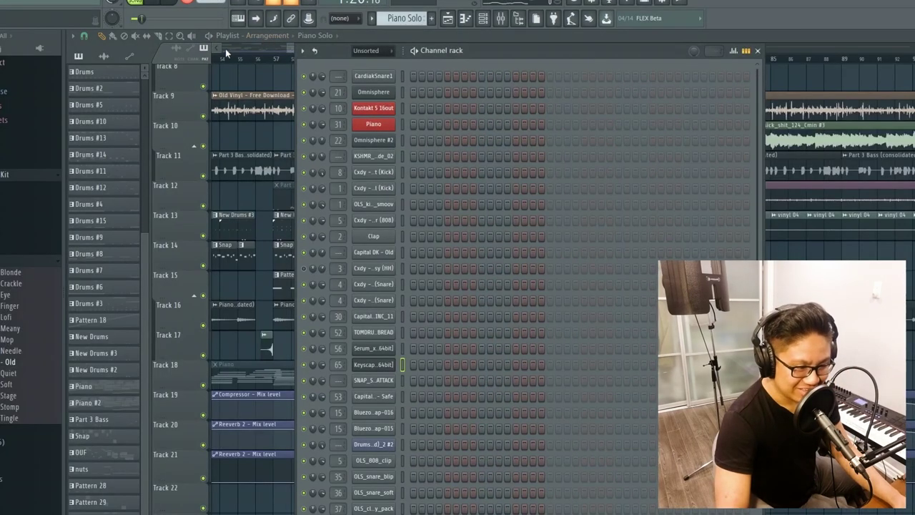
{"action": "key", "text": "F6"}
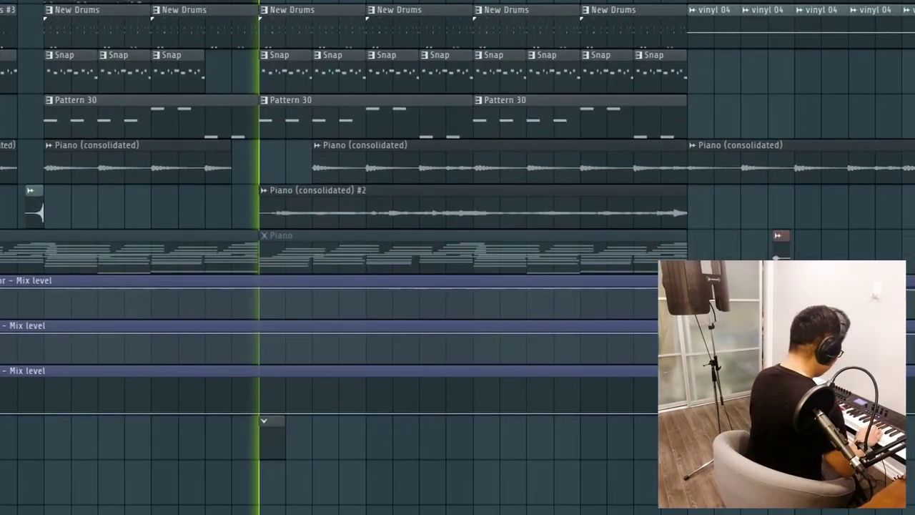
{"action": "key", "text": "space"}
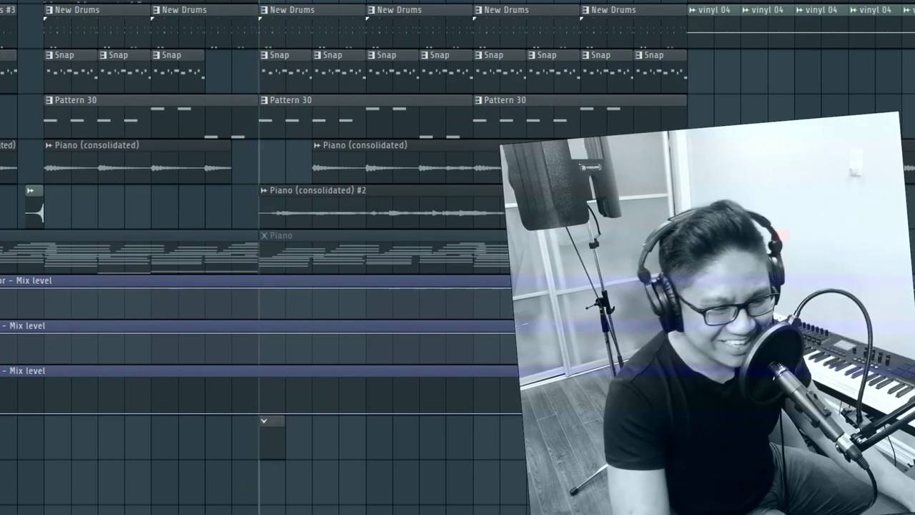
{"action": "scroll", "coordinate": [218, 257], "scroll_direction": "up", "scroll_amount": 4}
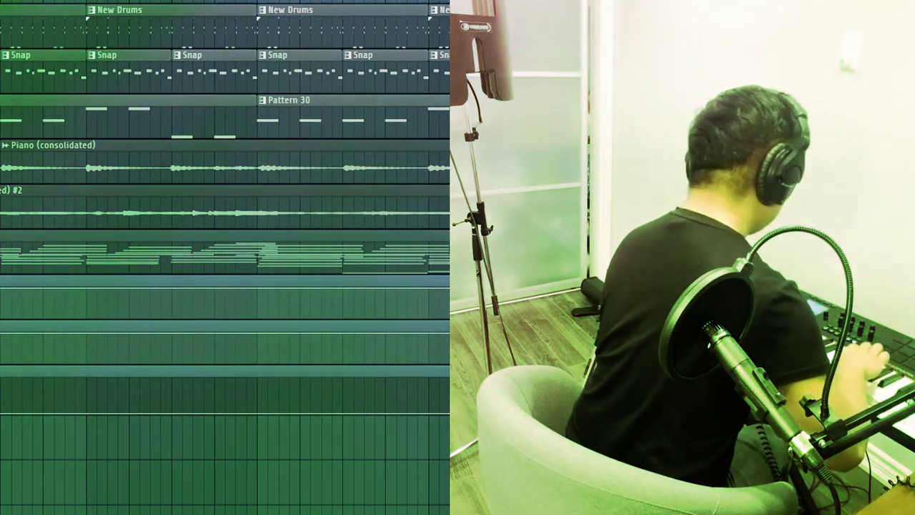
{"action": "key", "text": "space"}
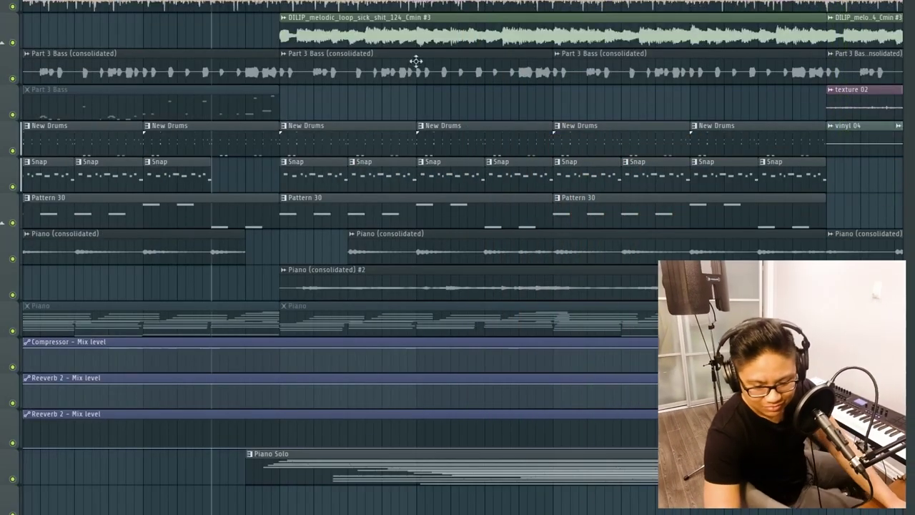
Open the Piano Solo clip's notes in the piano roll and switch recording mode off
{"action": "scroll", "coordinate": [377, 243], "scroll_direction": "down", "scroll_amount": 4}
{"action": "double_click", "coordinate": [366, 472]}
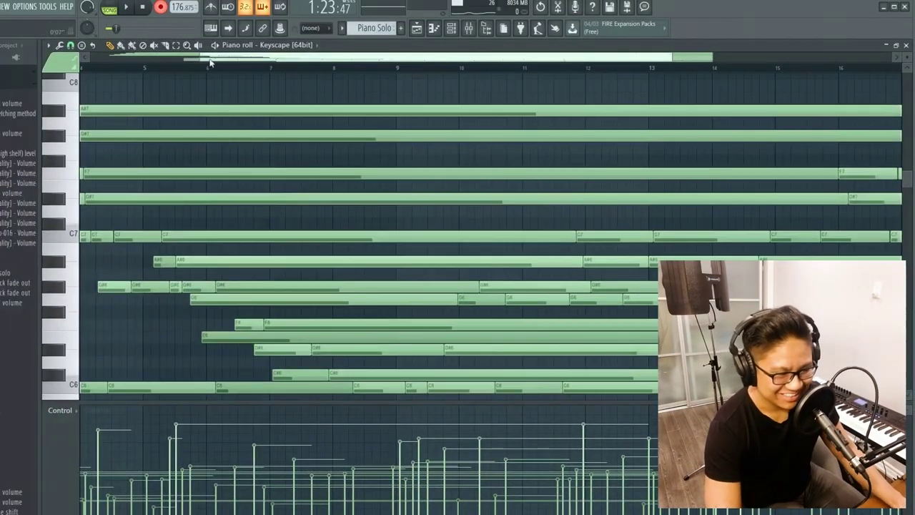
{"action": "left_click", "coordinate": [162, 8]}
Look over the whole arrangement, selecting the DILIP melodic loop clip at bar 65 and the clips after bar 33
{"action": "scroll", "coordinate": [279, 190], "scroll_direction": "down", "scroll_amount": 3}
{"action": "scroll", "coordinate": [278, 190], "scroll_direction": "down", "scroll_amount": 3}
{"action": "scroll", "coordinate": [278, 190], "scroll_direction": "up", "scroll_amount": 3}
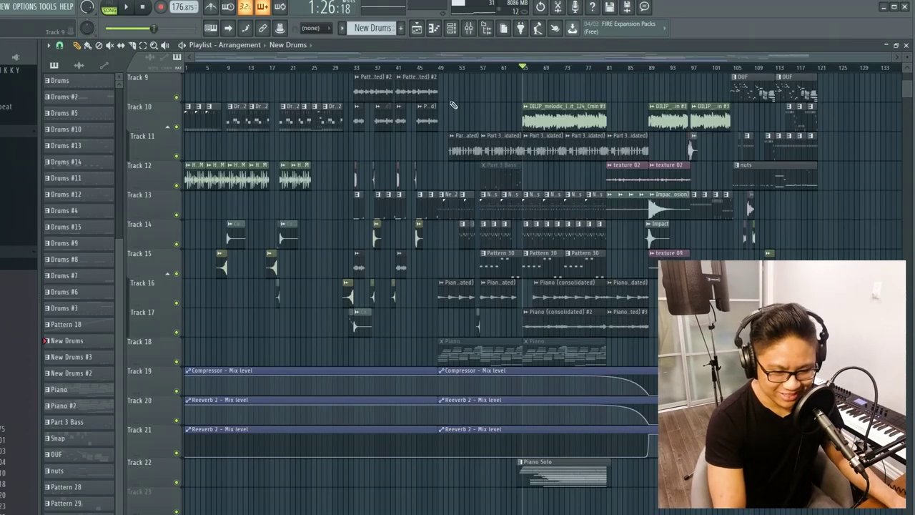
{"action": "left_click_drag", "start_coordinate": [451, 96], "coordinate": [554, 123]}
{"action": "scroll", "coordinate": [434, 122], "scroll_direction": "up", "scroll_amount": 5}
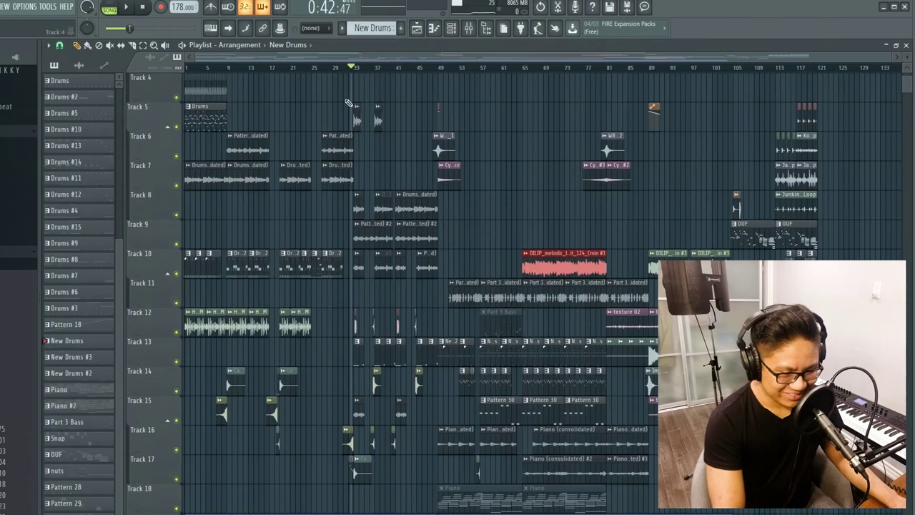
{"action": "scroll", "coordinate": [348, 102], "scroll_direction": "up", "scroll_amount": 4}
{"action": "left_click_drag", "start_coordinate": [365, 75], "coordinate": [580, 478]}
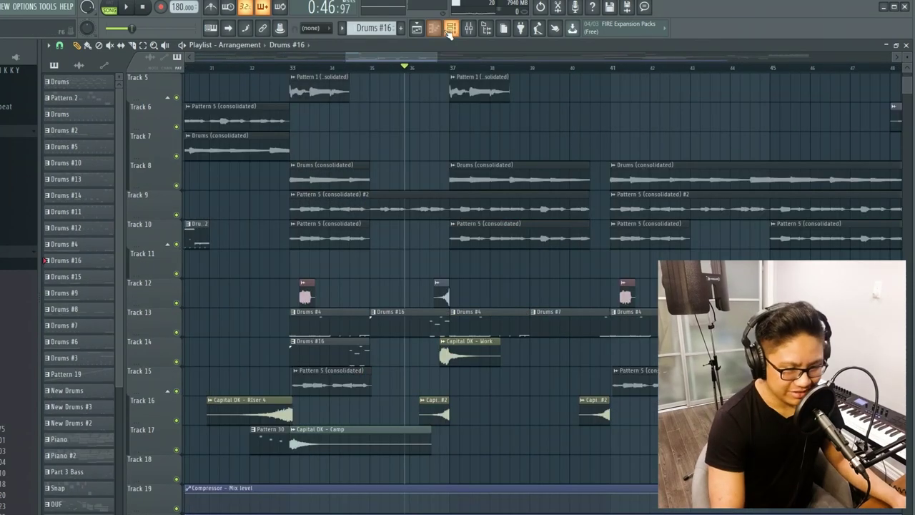
Randomize the levels of the eight 28 BBL PERC notes in Pattern 33 with the bipolar option on
{"action": "left_click", "coordinate": [451, 28]}
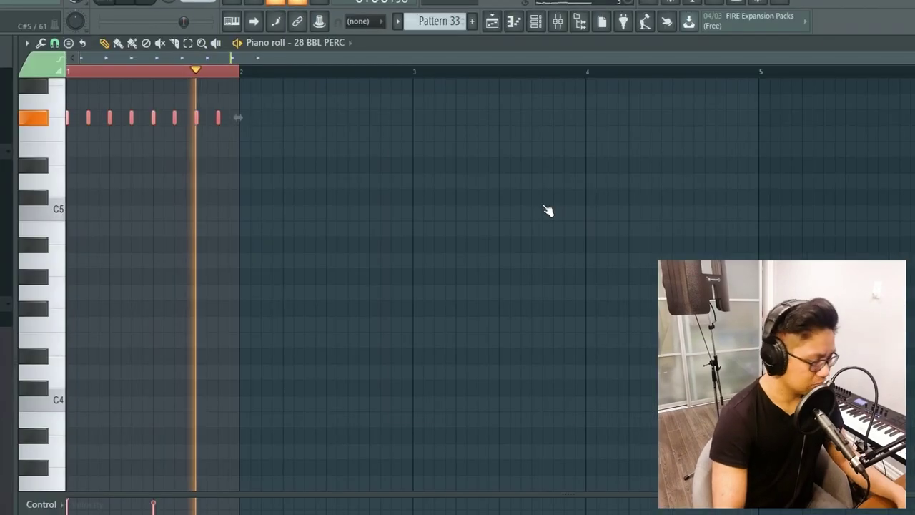
{"action": "key", "text": "alt+r"}
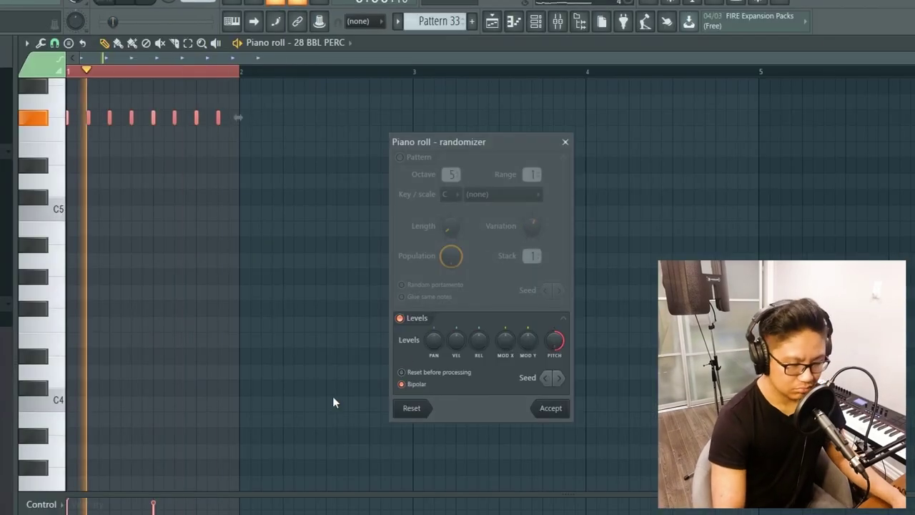
{"action": "left_click", "coordinate": [548, 409]}
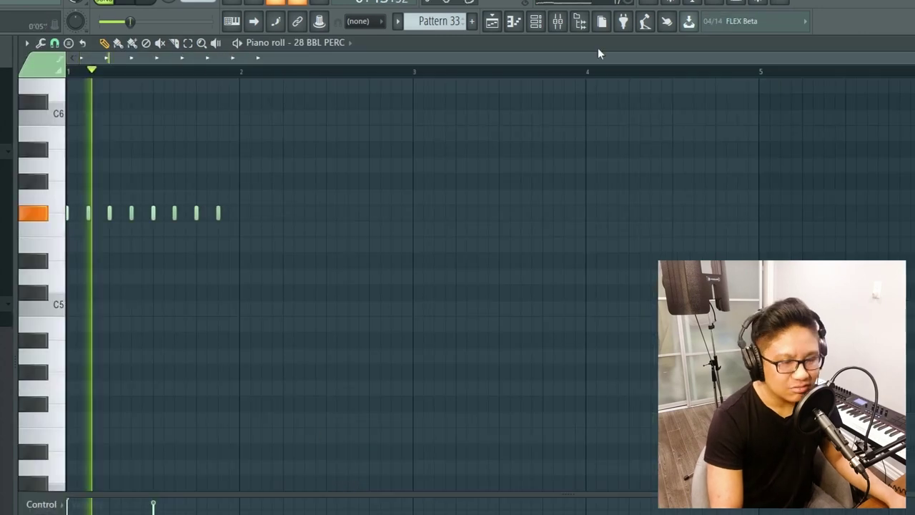
Select bar 1 of the 28 BBL PERC notes in Pattern 33 and bring up the channel rack
{"action": "key", "text": "F6"}
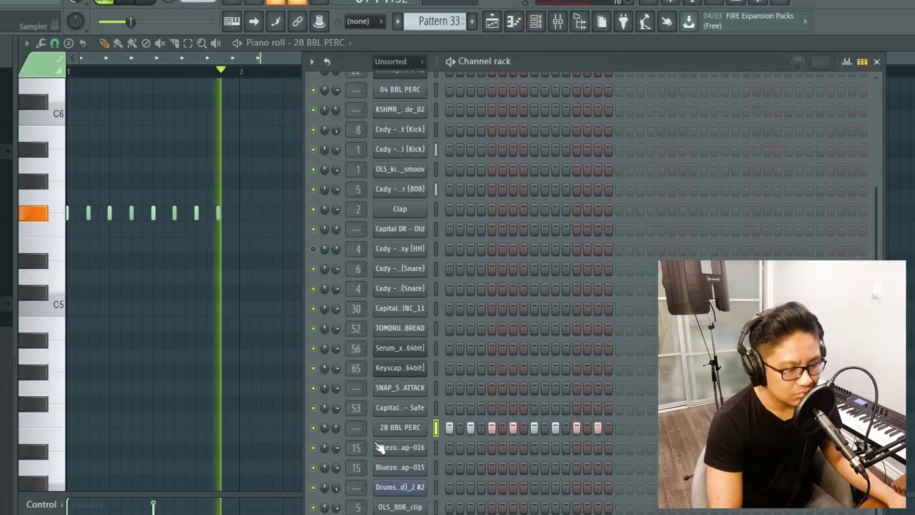
{"action": "left_click_drag", "start_coordinate": [56, 89], "coordinate": [156, 93]}
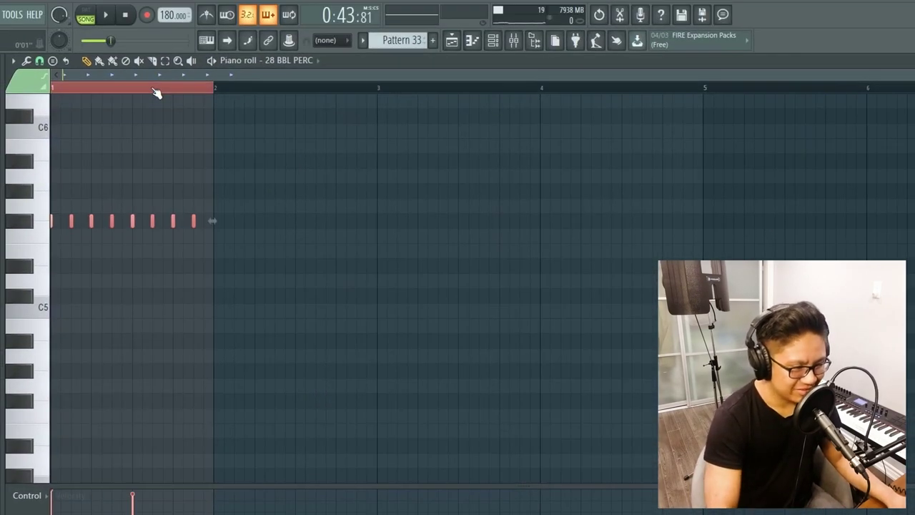
{"action": "left_click", "coordinate": [495, 40]}
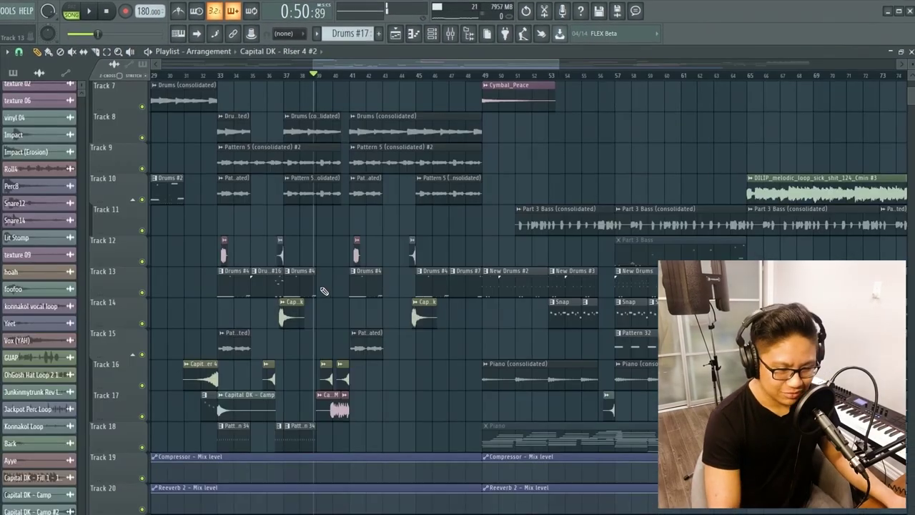
Examine the section between bars 33 and 49, selecting successive groups of clips on Tracks 11 to 17
{"action": "scroll", "coordinate": [325, 259], "scroll_direction": "up", "scroll_amount": 5, "text": "ctrl"}
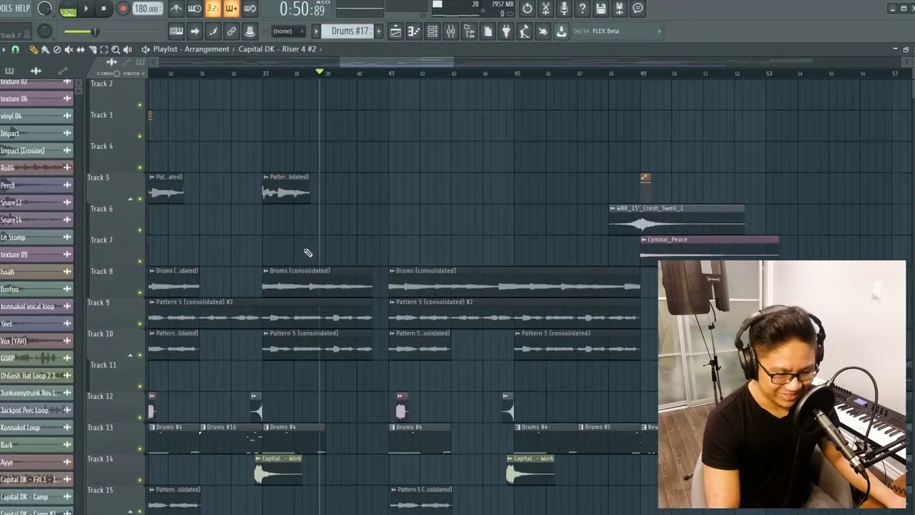
{"action": "scroll", "coordinate": [372, 293], "scroll_direction": "down", "scroll_amount": 3}
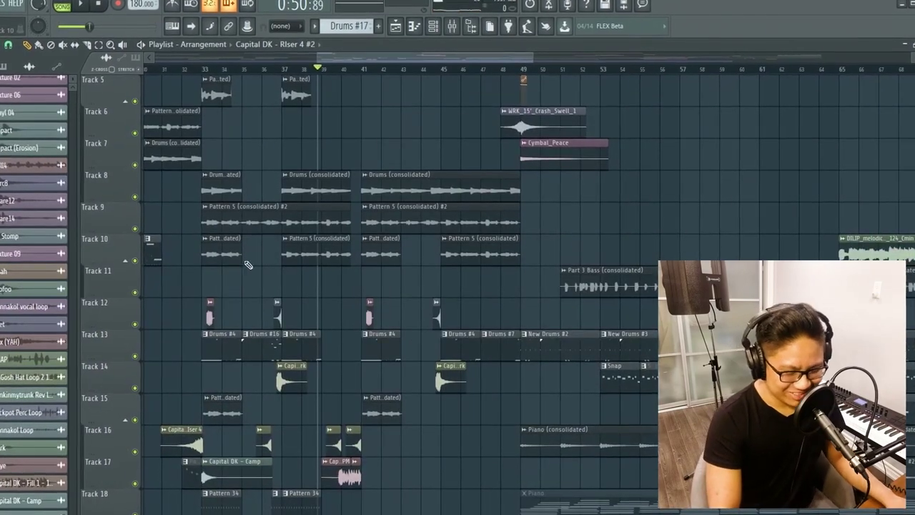
{"action": "left_click_drag", "start_coordinate": [248, 260], "coordinate": [342, 472], "text": "ctrl"}
{"action": "left_click_drag", "start_coordinate": [326, 282], "coordinate": [366, 465], "text": "ctrl"}
{"action": "left_click_drag", "start_coordinate": [390, 280], "coordinate": [445, 464], "text": "ctrl"}
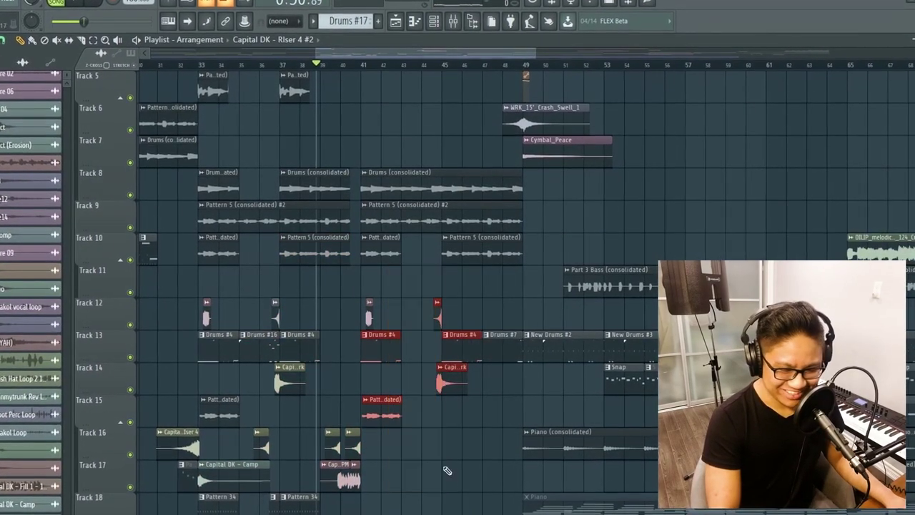
{"action": "left_click_drag", "start_coordinate": [493, 309], "coordinate": [510, 461], "text": "ctrl"}
{"action": "scroll", "coordinate": [351, 293], "scroll_direction": "up", "scroll_amount": 5, "text": "ctrl"}
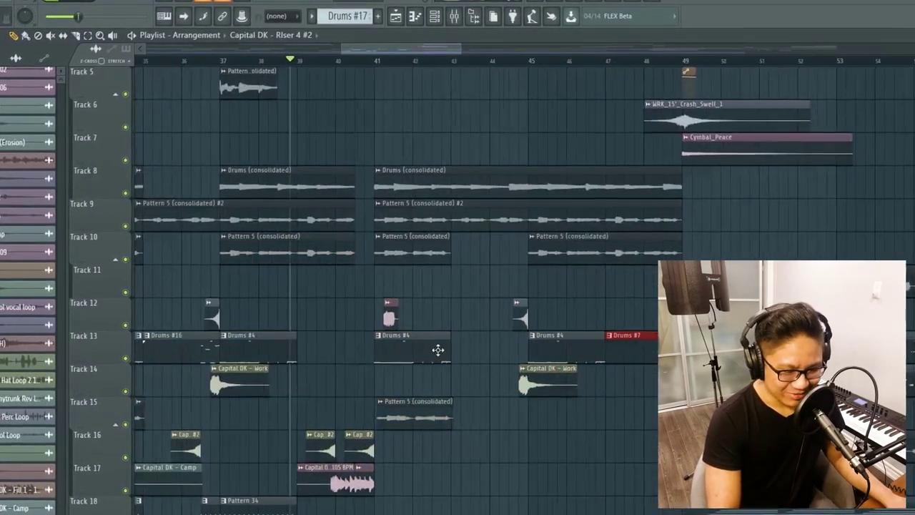
{"action": "scroll", "coordinate": [544, 300], "scroll_direction": "down", "scroll_amount": 4, "text": "ctrl"}
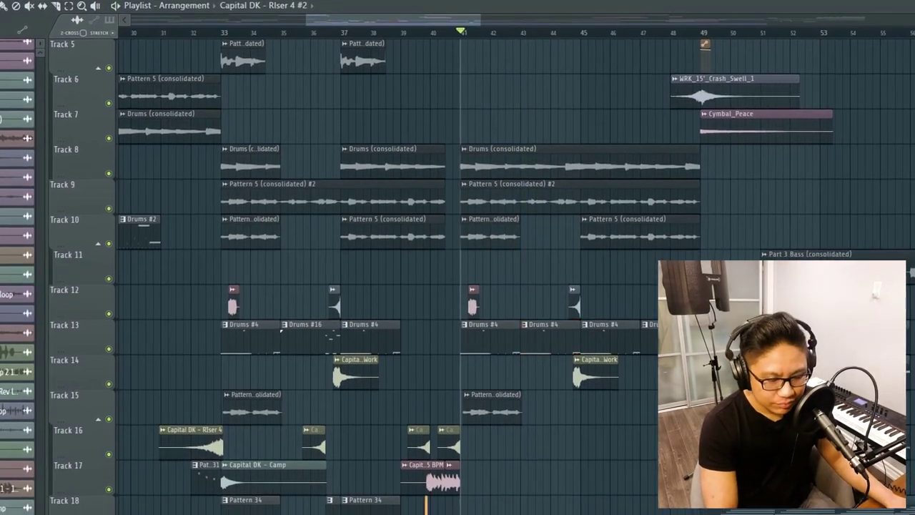
Copy the Pattern 34 clip on Track 18 to bars 41, 45 and 47, leaving bars 43 to 45 empty
{"action": "left_click_drag", "start_coordinate": [427, 511], "coordinate": [478, 507], "text": "ctrl"}
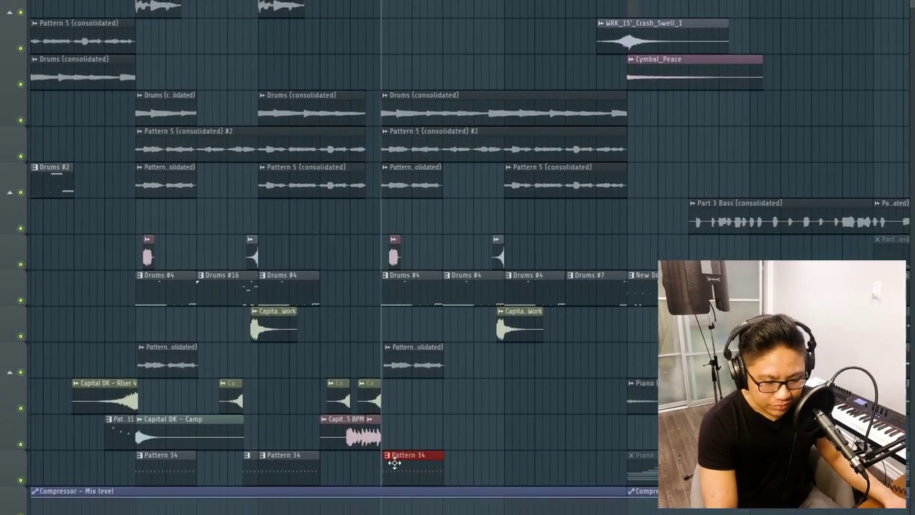
{"action": "key", "text": "ctrl+b"}
{"action": "key", "text": "ctrl+b"}
{"action": "scroll", "coordinate": [461, 442], "scroll_direction": "up", "scroll_amount": 3, "text": "ctrl"}
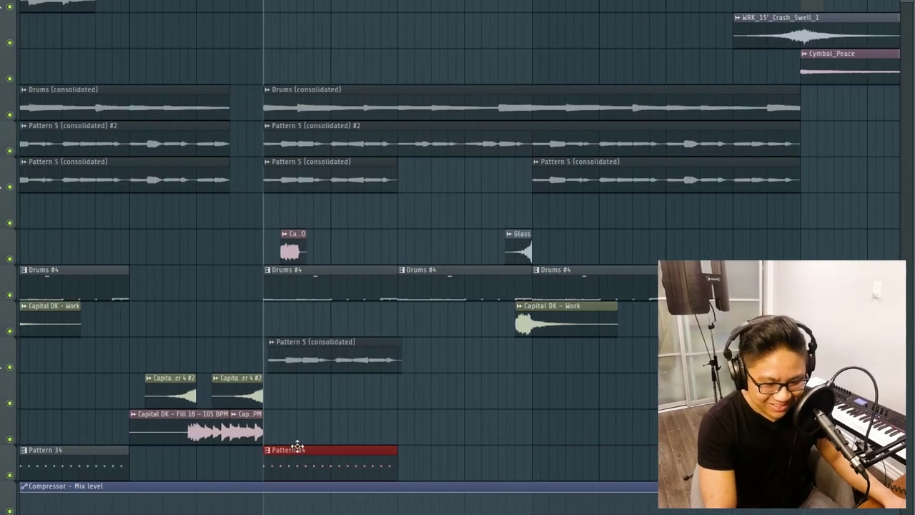
{"action": "scroll", "coordinate": [439, 419], "scroll_direction": "down", "scroll_amount": 3, "text": "ctrl"}
{"action": "scroll", "coordinate": [418, 386], "scroll_direction": "up", "scroll_amount": 3}
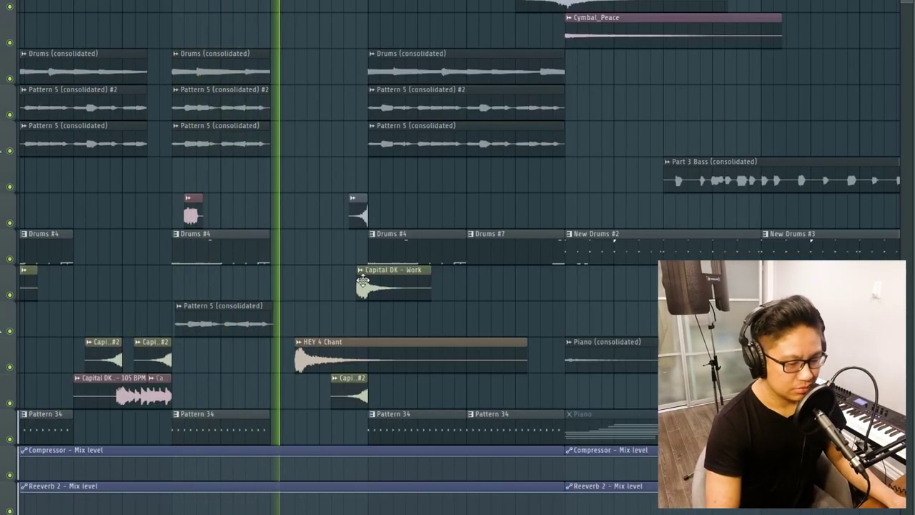
{"action": "scroll", "coordinate": [217, 369], "scroll_direction": "down", "scroll_amount": 4, "text": "ctrl"}
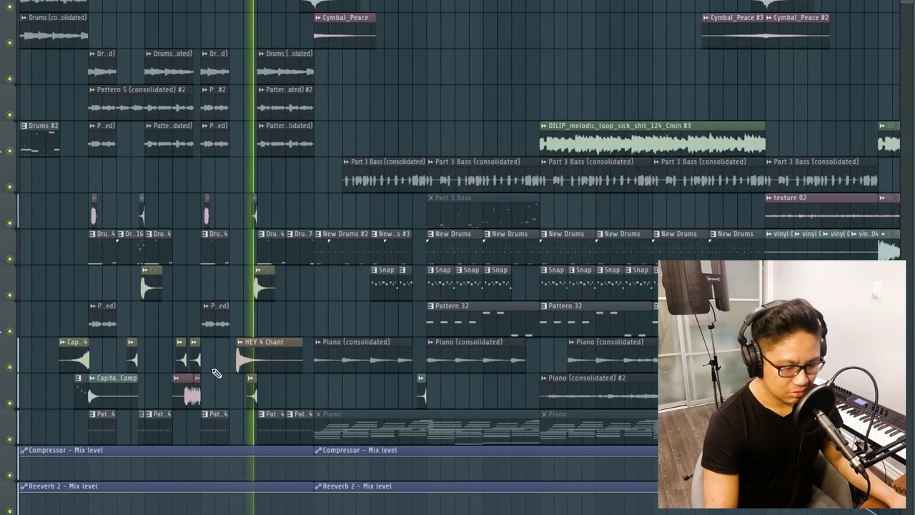
Pan the four 808 notes in Drums #16 alternately to opposite sides, with the last two panned widest, and play the result
{"action": "scroll", "coordinate": [191, 350], "scroll_direction": "up", "scroll_amount": 3, "text": "ctrl"}
{"action": "scroll", "coordinate": [372, 383], "scroll_direction": "up", "scroll_amount": 3, "text": "ctrl"}
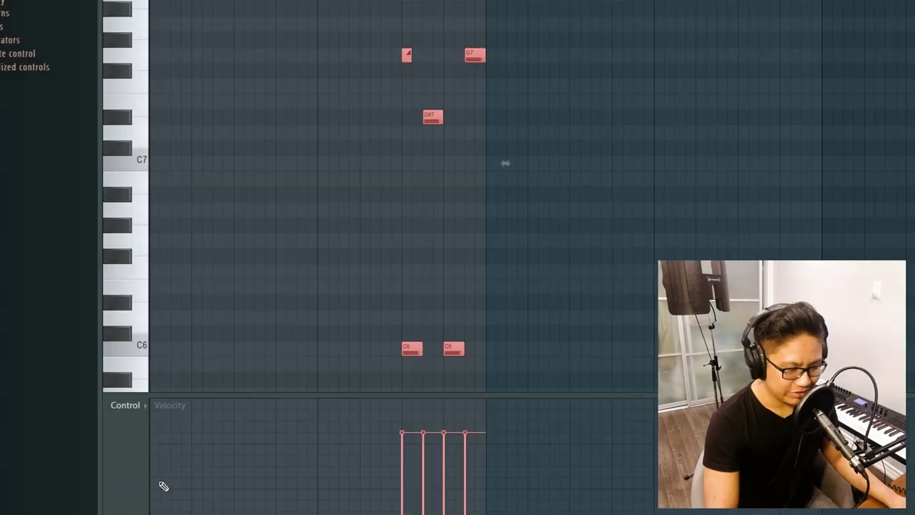
{"action": "right_click", "coordinate": [126, 487]}
{"action": "left_click", "coordinate": [169, 498]}
{"action": "left_click", "coordinate": [402, 431]}
{"action": "left_click", "coordinate": [424, 514]}
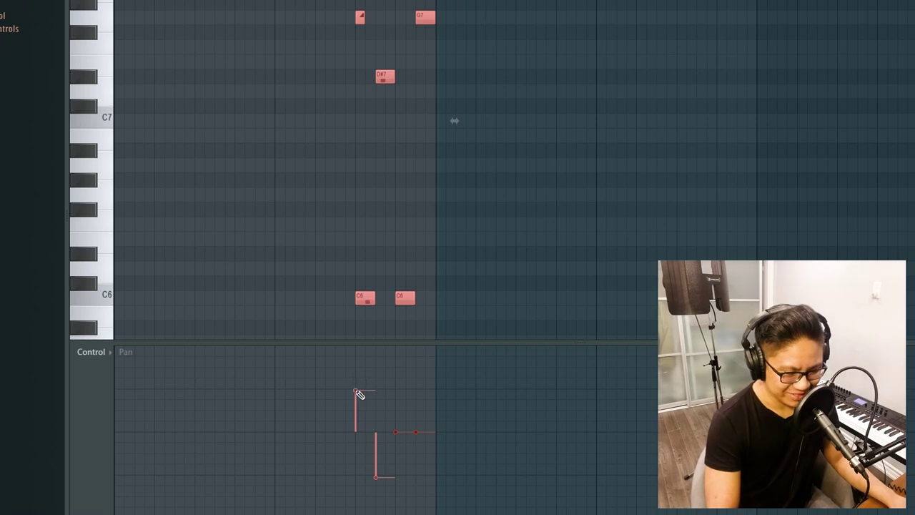
{"action": "left_click", "coordinate": [396, 350]}
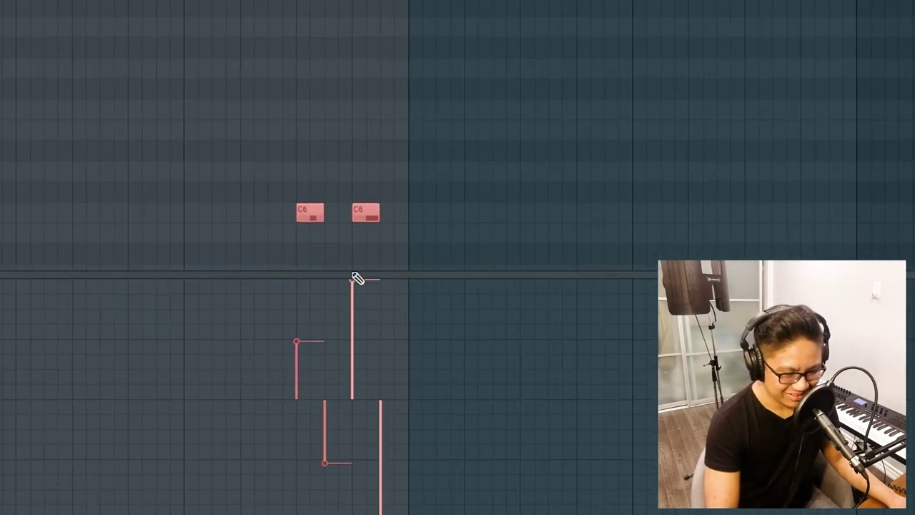
{"action": "key", "text": "space"}
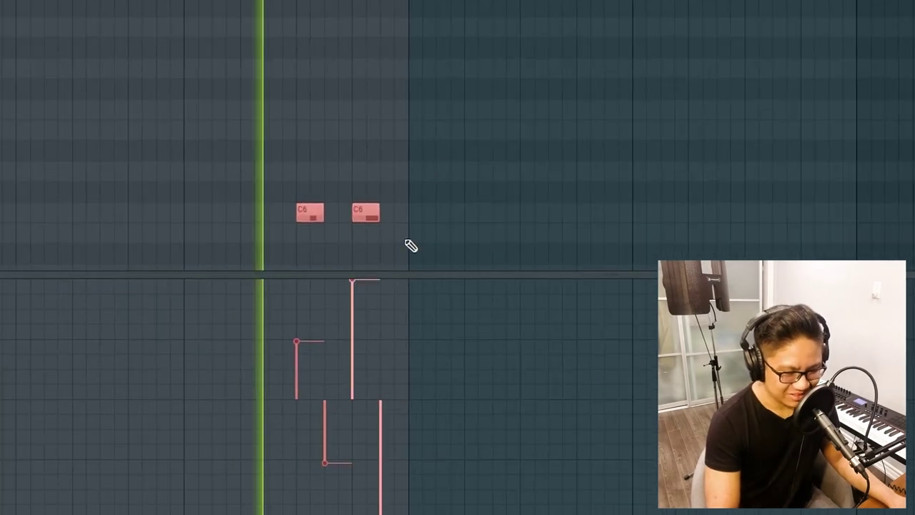
{"action": "key", "text": "Escape"}
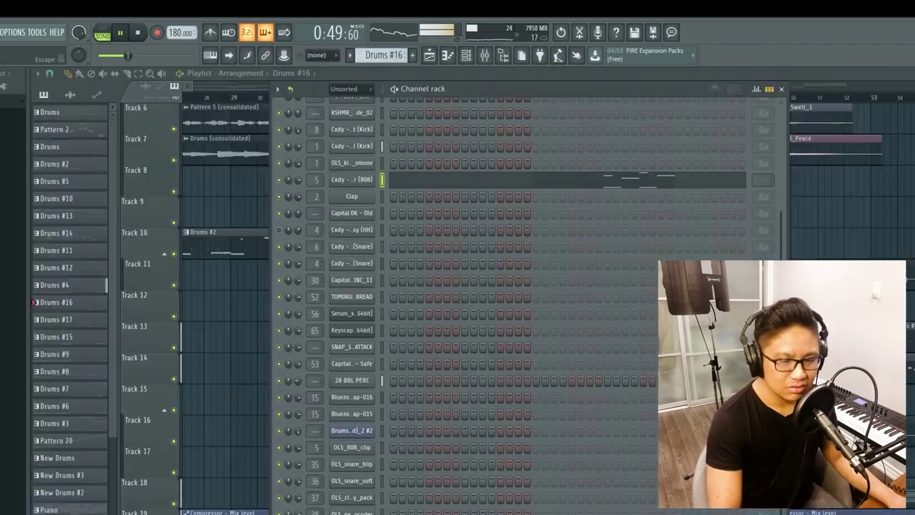
{"action": "left_click", "coordinate": [781, 88]}
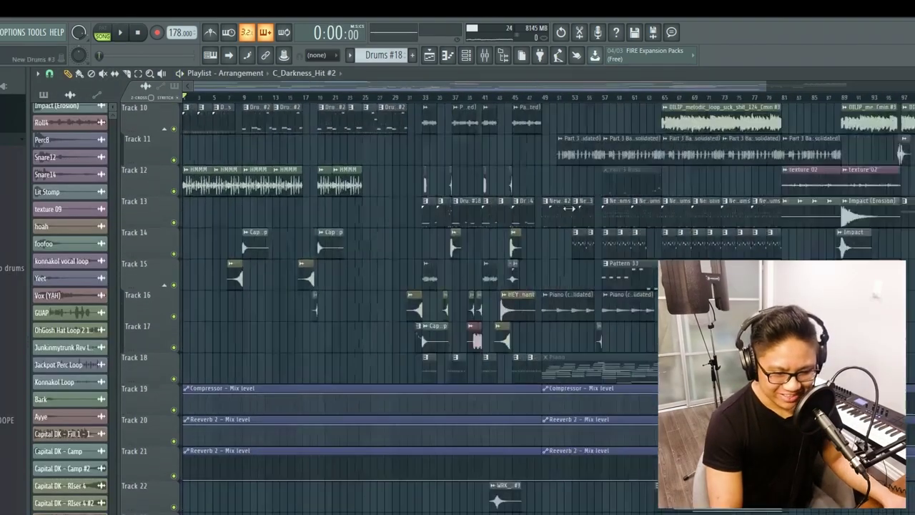
Examine the arrangement from the intro to bar 49, selecting the clips between bars 33 and 49 and playing the bars before 17
{"action": "left_click_drag", "start_coordinate": [619, 427], "coordinate": [422, 107]}
{"action": "left_click_drag", "start_coordinate": [442, 420], "coordinate": [334, 179]}
{"action": "scroll", "coordinate": [335, 215], "scroll_direction": "up", "scroll_amount": 8}
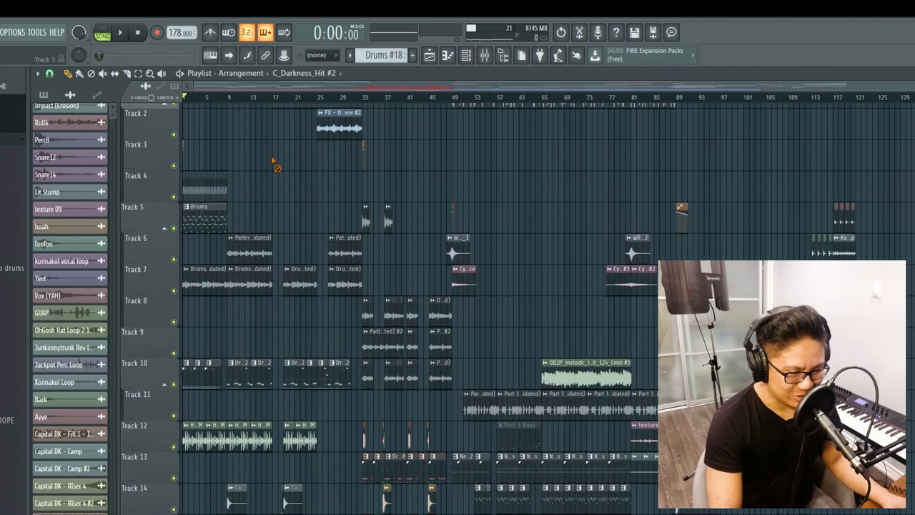
{"action": "scroll", "coordinate": [275, 166], "scroll_direction": "up", "scroll_amount": 2}
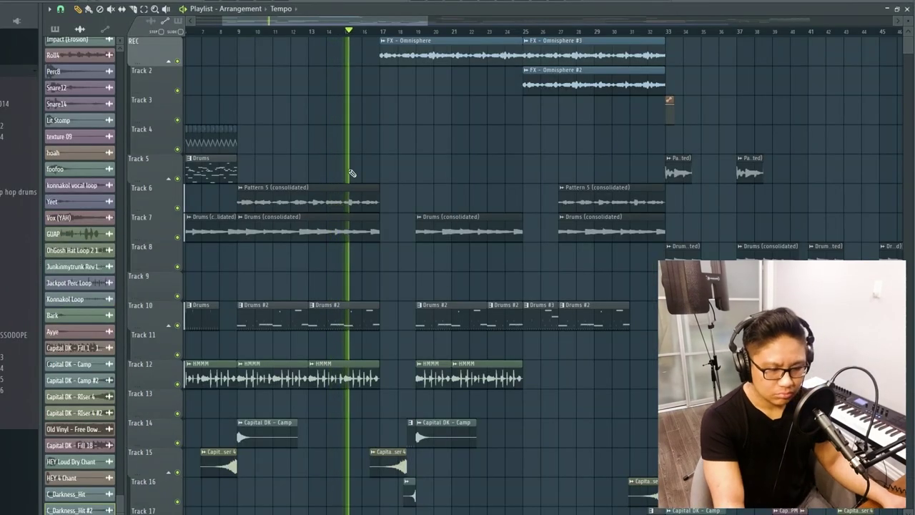
{"action": "scroll", "coordinate": [352, 171], "scroll_direction": "down", "scroll_amount": 3}
{"action": "scroll", "coordinate": [363, 147], "scroll_direction": "up", "scroll_amount": 5}
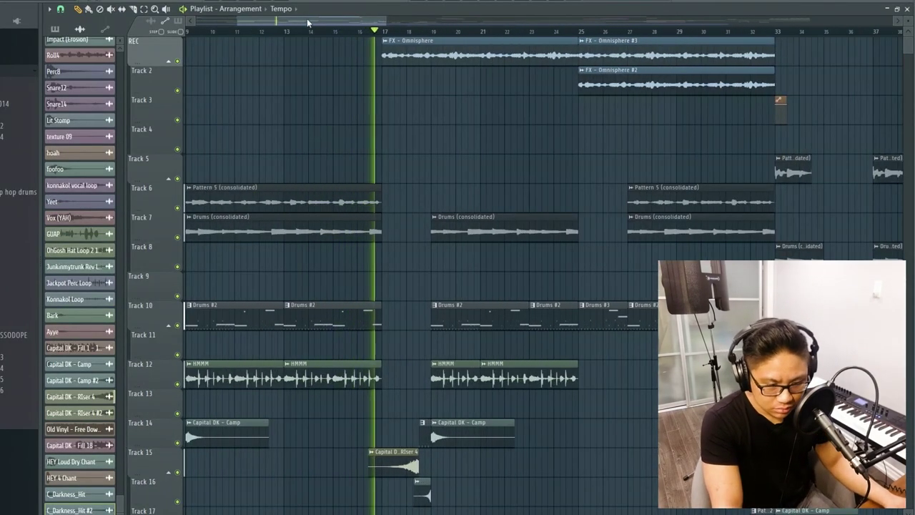
{"action": "scroll", "coordinate": [319, 65], "scroll_direction": "down", "scroll_amount": 4}
{"action": "scroll", "coordinate": [379, 100], "scroll_direction": "up", "scroll_amount": 3}
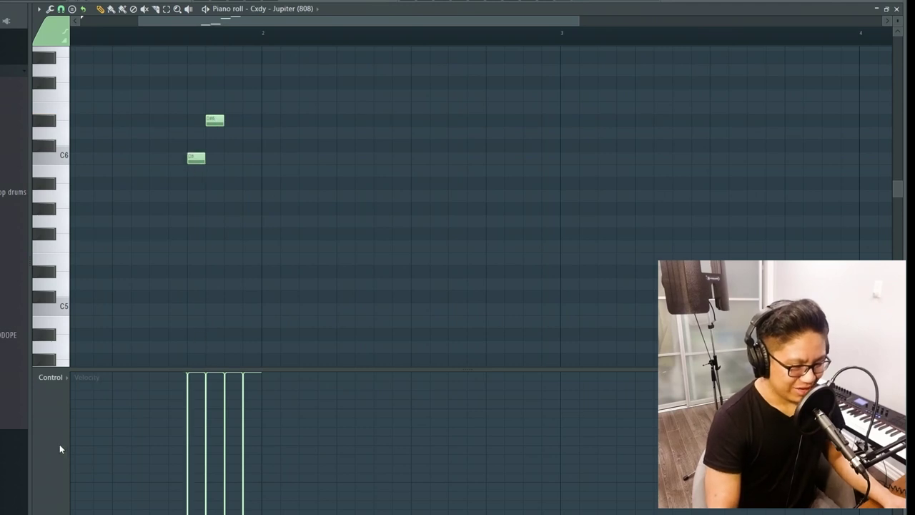
Pan the first two Cxdy - Jupiter (808) notes fully to one side and the last two fully to the other, and play them
{"action": "right_click", "coordinate": [59, 446]}
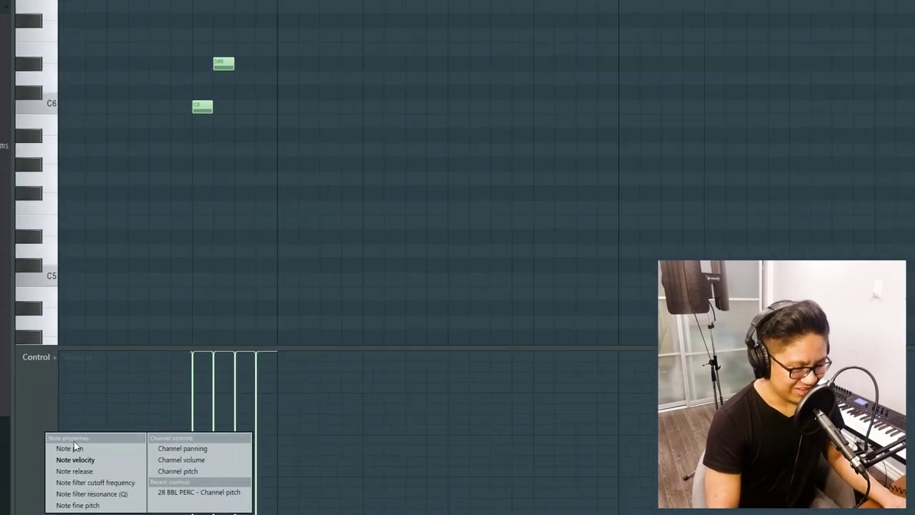
{"action": "left_click", "coordinate": [83, 458]}
{"action": "mouse_move", "coordinate": [177, 388]}
{"action": "left_mouse_down"}
{"action": "mouse_move", "coordinate": [266, 329]}
{"action": "mouse_move", "coordinate": [234, 509]}
{"action": "left_mouse_up"}
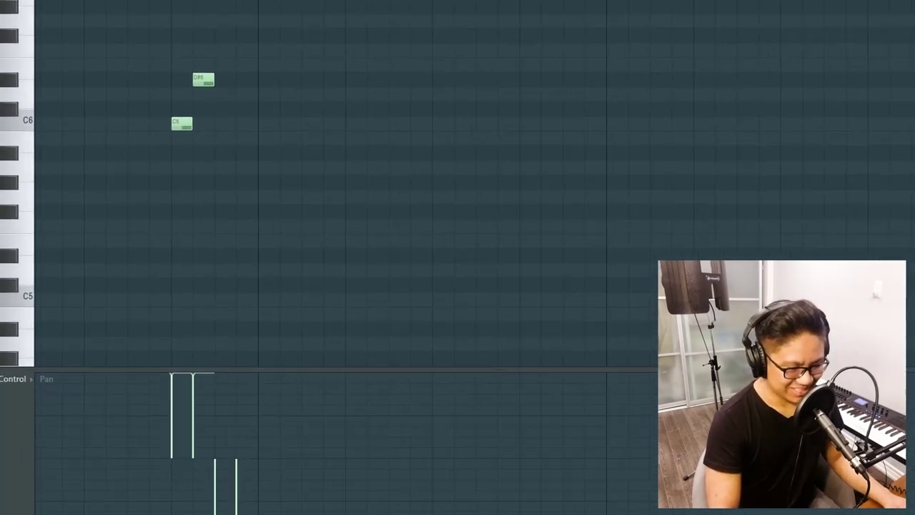
{"action": "key", "text": "space"}
{"action": "scroll", "coordinate": [276, 104], "scroll_direction": "up", "scroll_amount": 2}
{"action": "key", "text": "space"}
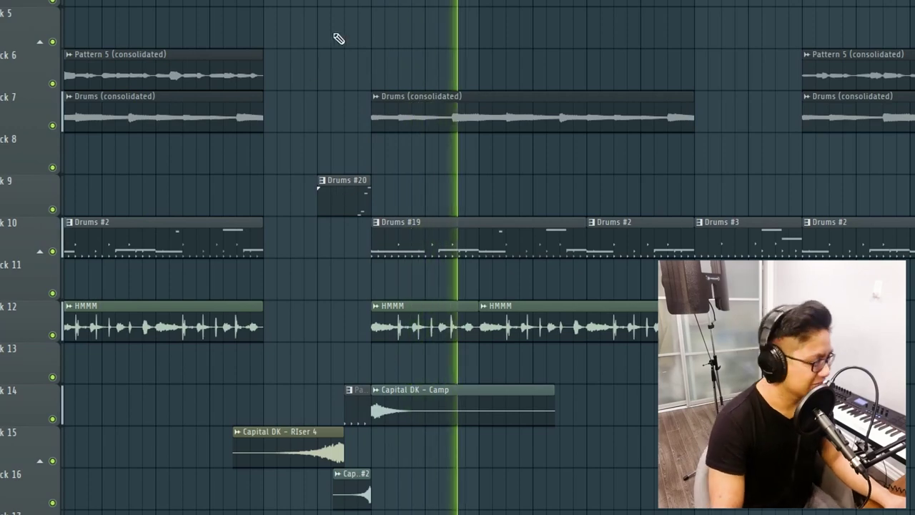
Play the lead-in to bar 33 and move the Capital DK - RIser 4 clip on Track 16 earlier to end around bar 32
{"action": "scroll", "coordinate": [336, 28], "scroll_direction": "down", "scroll_amount": 1}
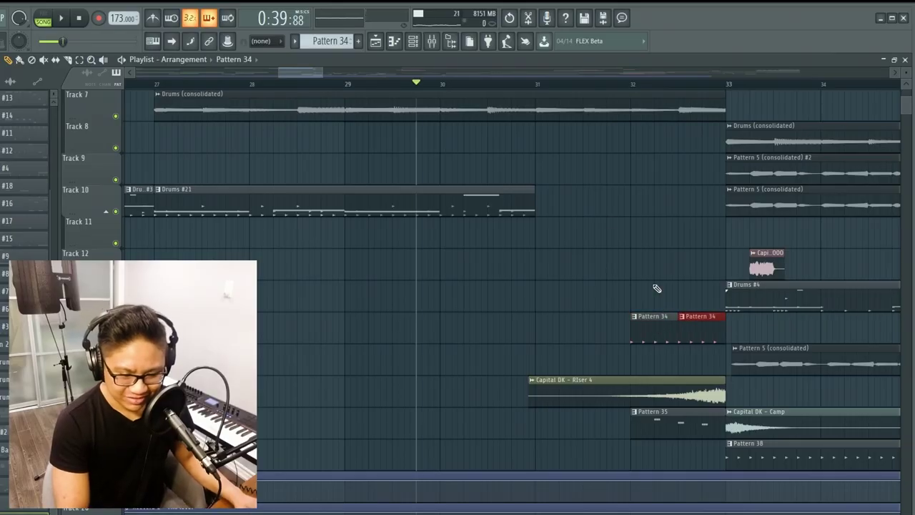
{"action": "key", "text": "space"}
{"action": "scroll", "coordinate": [586, 243], "scroll_direction": "down", "scroll_amount": 2}
{"action": "scroll", "coordinate": [583, 262], "scroll_direction": "up", "scroll_amount": 2}
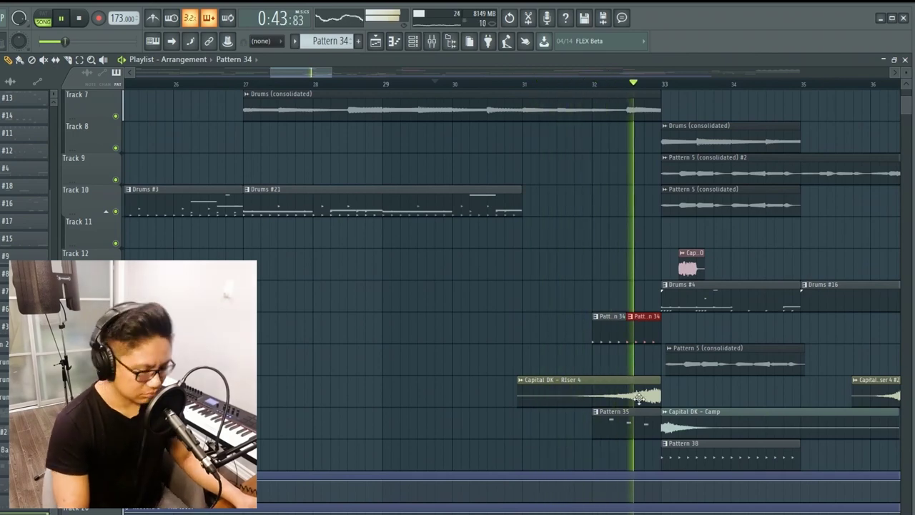
{"action": "left_click_drag", "start_coordinate": [620, 388], "coordinate": [576, 398]}
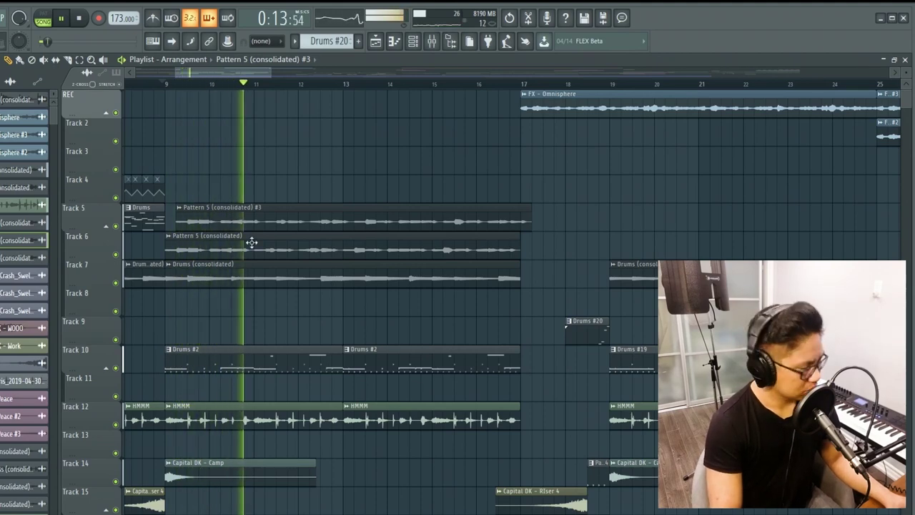
Check the sample settings of the Pattern 5 (consolidated) #3 clip on Track 5 and play it with only Tracks 5 and 6 audible
{"action": "key", "text": "space"}
{"action": "double_click", "coordinate": [221, 216]}
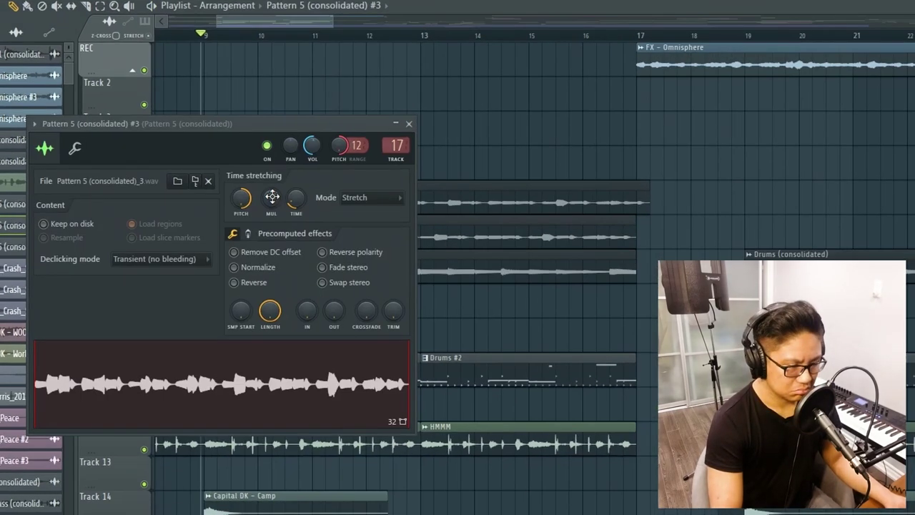
{"action": "left_click", "coordinate": [195, 286]}
{"action": "key", "text": "Escape"}
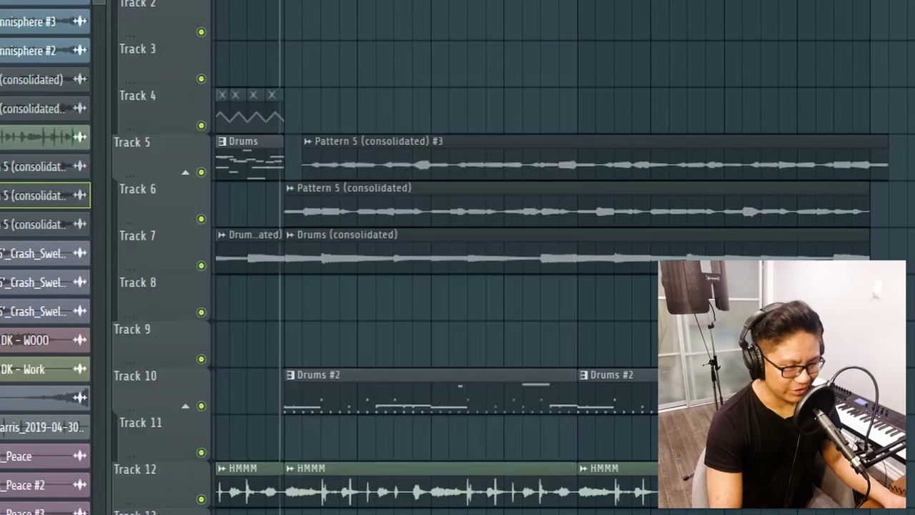
{"action": "key", "text": "space"}
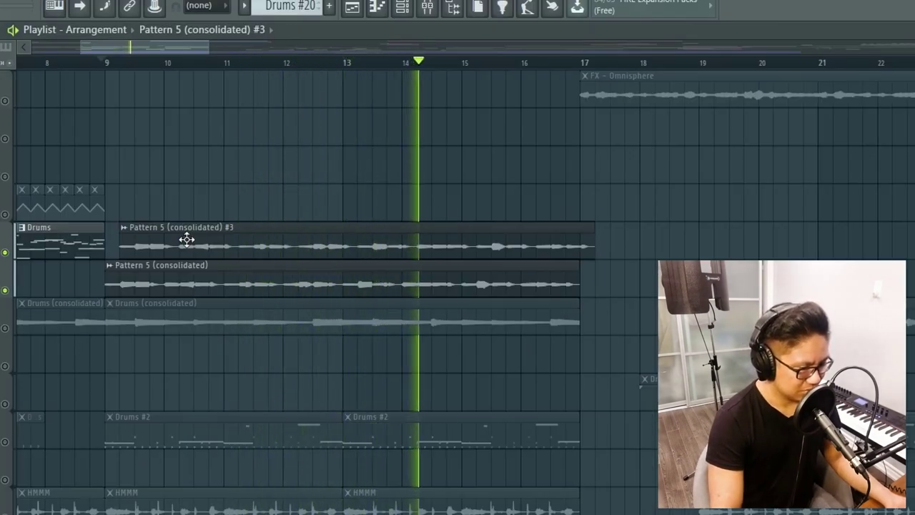
{"action": "key", "text": "space"}
Trim the Pattern 5 (consolidated) #3 clip on Track 5 to end at bar 17 and slice it into five separated pieces
{"action": "scroll", "coordinate": [170, 259], "scroll_direction": "up", "scroll_amount": 4}
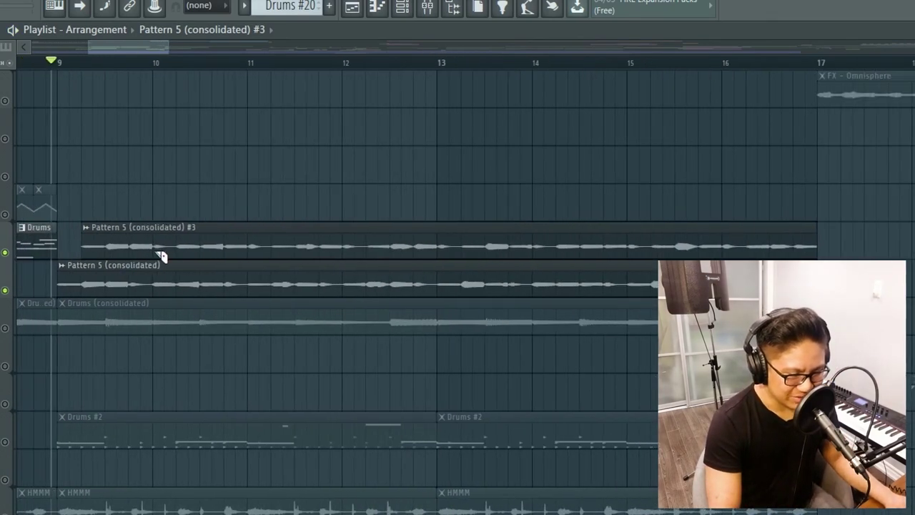
{"action": "key", "text": "space"}
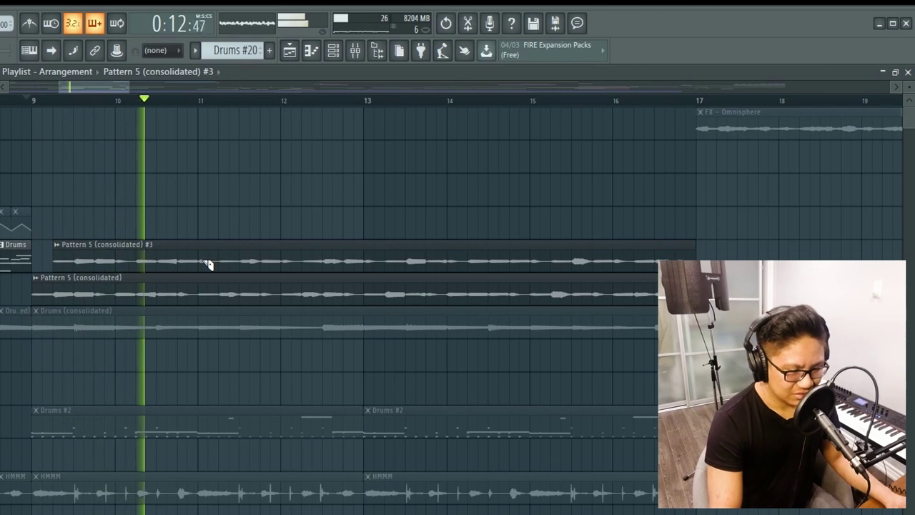
{"action": "key", "text": "space"}
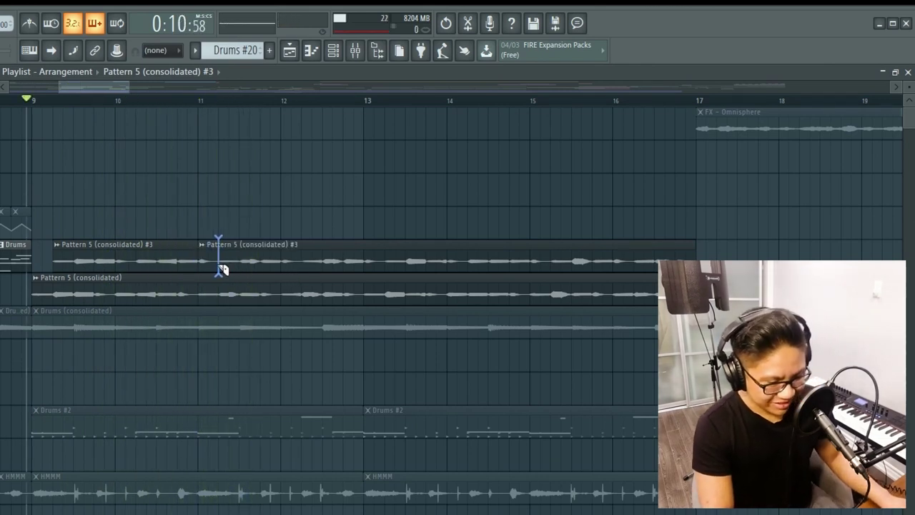
{"action": "key", "text": "space"}
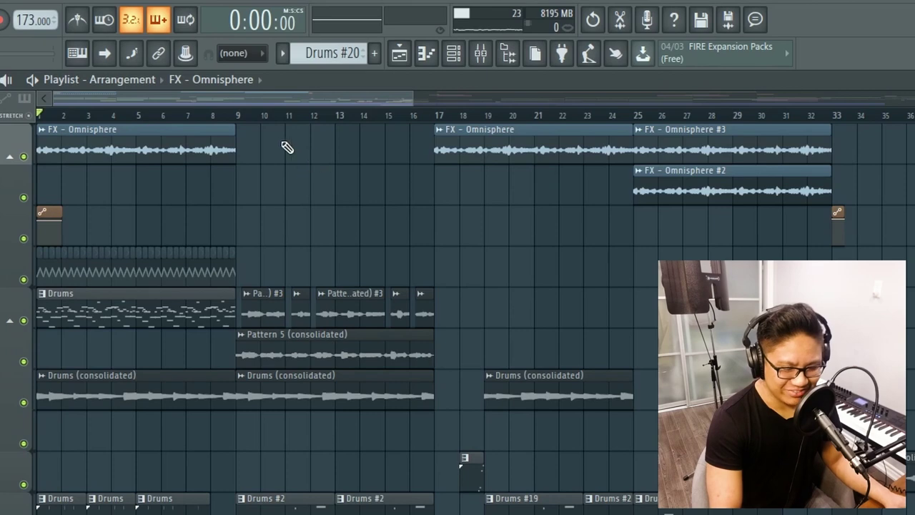
Remove the FX - Omnisphere clip at bar 1 and place an FX - Omnisphere #2 clip at bar 1 on Track 2
{"action": "mouse_move", "coordinate": [365, 172]}
{"action": "left_mouse_down"}
{"action": "mouse_move", "coordinate": [674, 170]}
{"action": "mouse_move", "coordinate": [514, 216]}
{"action": "mouse_move", "coordinate": [368, 159]}
{"action": "left_mouse_up"}
{"action": "left_click_drag", "start_coordinate": [293, 158], "coordinate": [97, 141]}
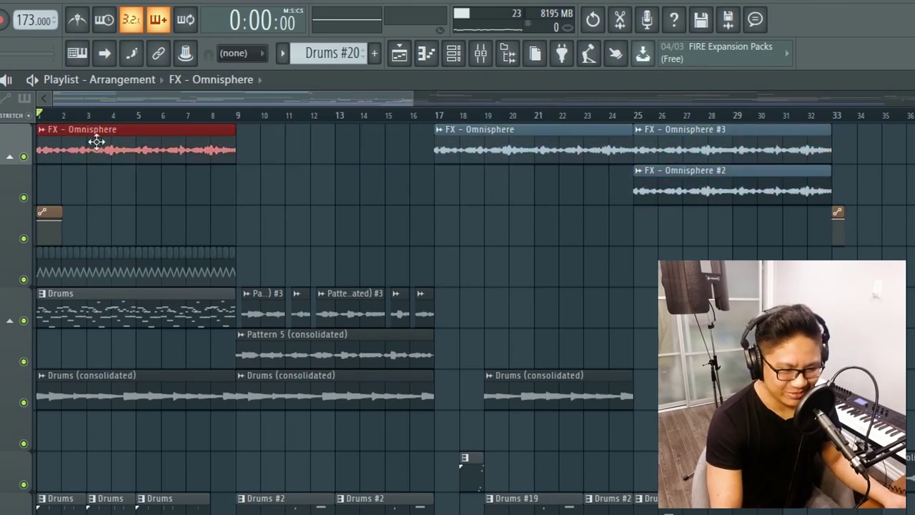
{"action": "scroll", "coordinate": [266, 221], "scroll_direction": "down", "scroll_amount": 3}
{"action": "key", "text": "space"}
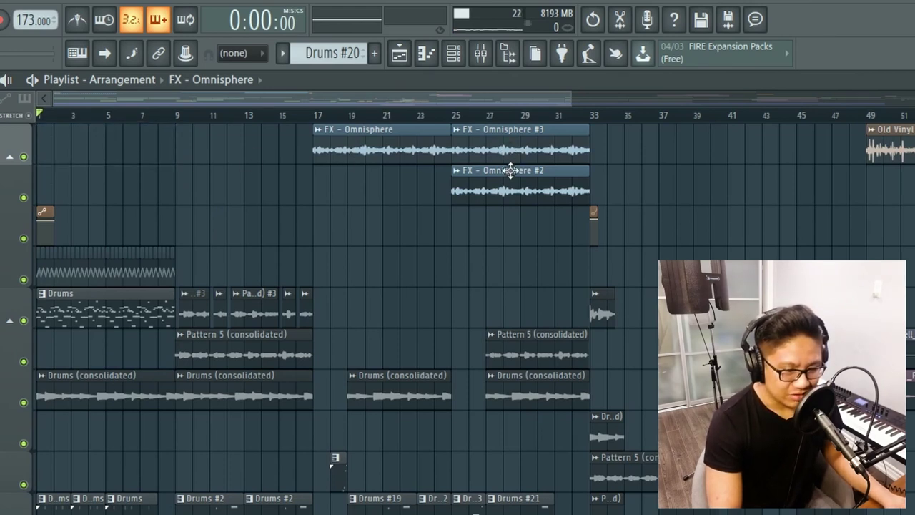
{"action": "left_click", "coordinate": [502, 197]}
{"action": "left_click", "coordinate": [46, 188]}
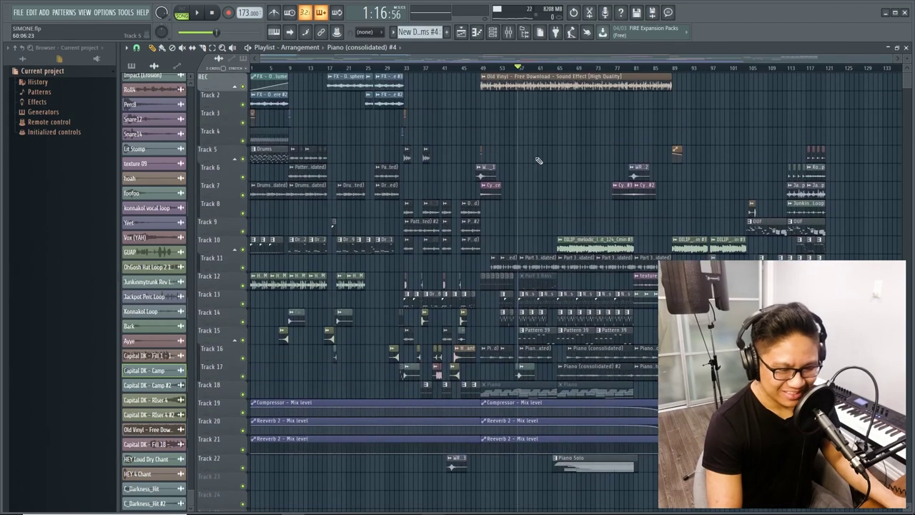
Look over the whole arrangement from the intro to the ending, selecting the group of clips after bar 103
{"action": "scroll", "coordinate": [535, 155], "scroll_direction": "up", "scroll_amount": 2}
{"action": "left_click_drag", "start_coordinate": [496, 60], "coordinate": [288, 78]}
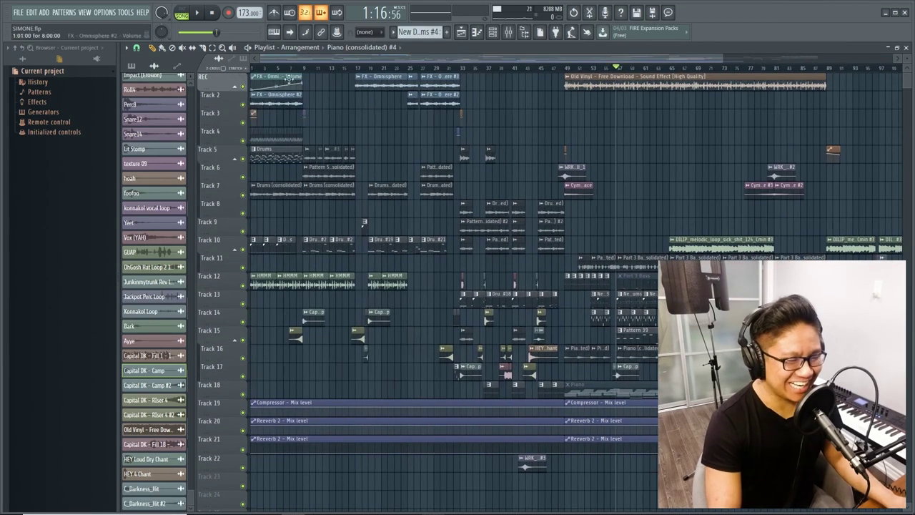
{"action": "scroll", "coordinate": [427, 116], "scroll_direction": "up", "scroll_amount": 2}
{"action": "scroll", "coordinate": [432, 118], "scroll_direction": "down", "scroll_amount": 3}
{"action": "scroll", "coordinate": [501, 136], "scroll_direction": "down", "scroll_amount": 1}
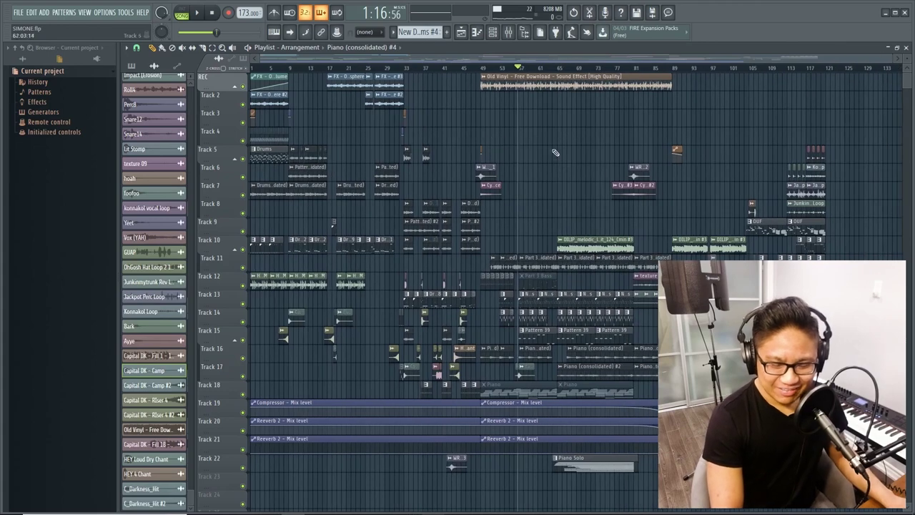
{"action": "scroll", "coordinate": [789, 183], "scroll_direction": "up", "scroll_amount": 3}
{"action": "scroll", "coordinate": [789, 183], "scroll_direction": "down", "scroll_amount": 3}
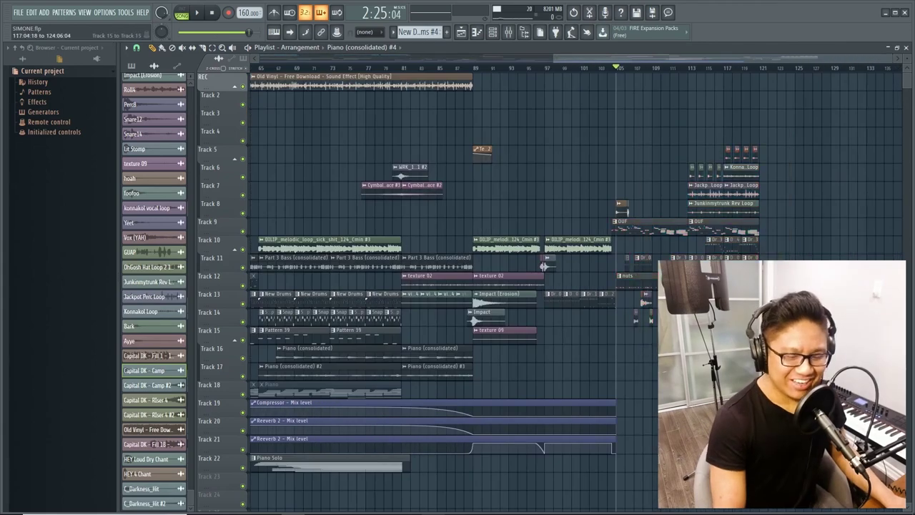
{"action": "scroll", "coordinate": [544, 266], "scroll_direction": "down", "scroll_amount": 3}
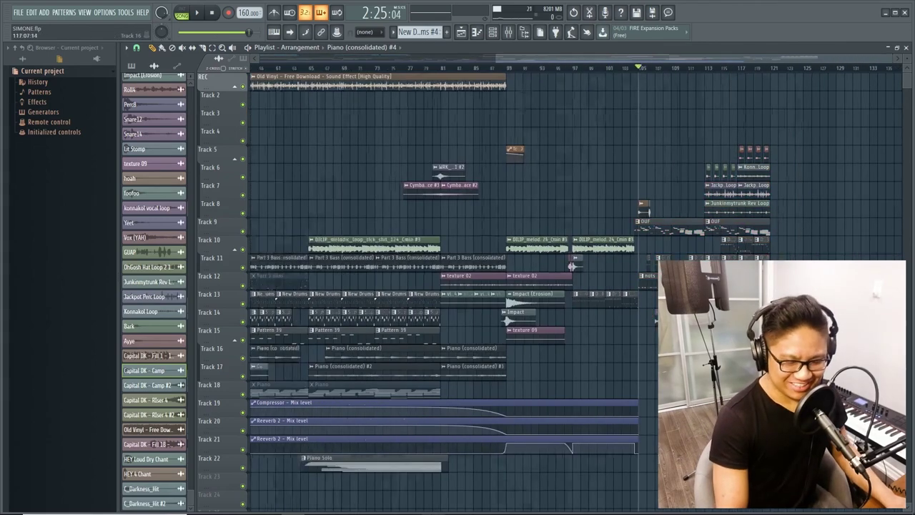
{"action": "left_click_drag", "start_coordinate": [867, 372], "coordinate": [754, 130]}
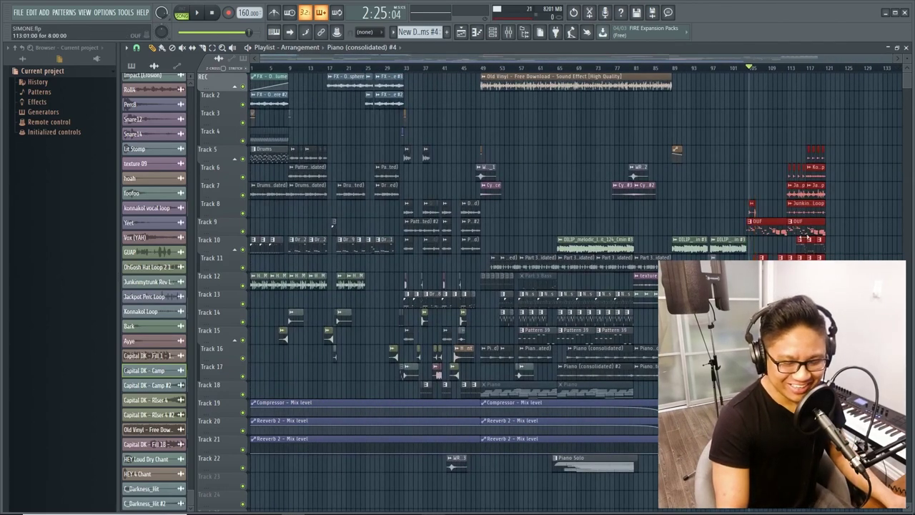
{"action": "scroll", "coordinate": [818, 286], "scroll_direction": "up", "scroll_amount": 3}
{"action": "left_click_drag", "start_coordinate": [849, 390], "coordinate": [728, 243]}
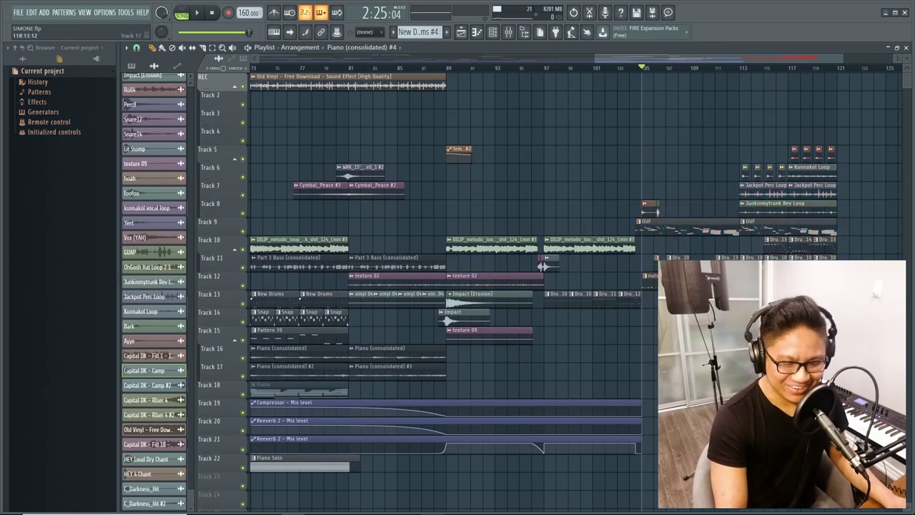
{"action": "scroll", "coordinate": [626, 281], "scroll_direction": "down", "scroll_amount": 3}
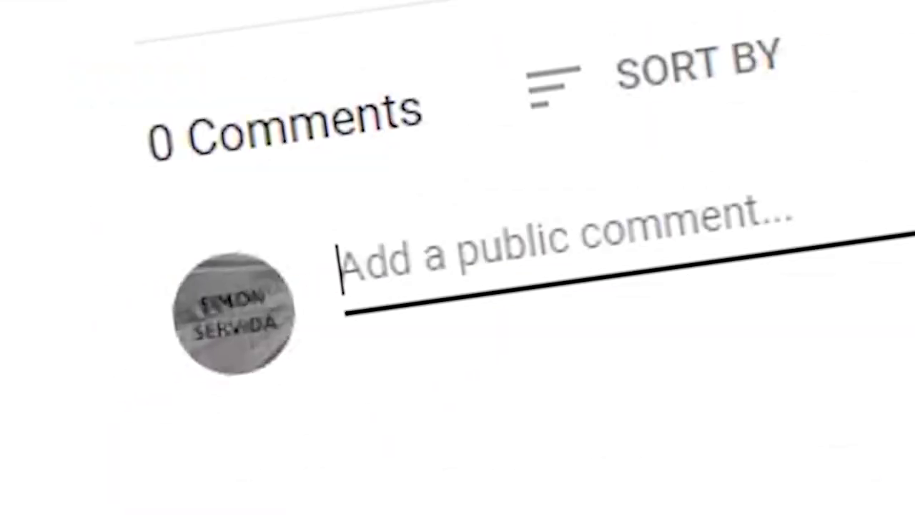
{"action": "type", "text": "I WANT YOU BABIES!!!O"}
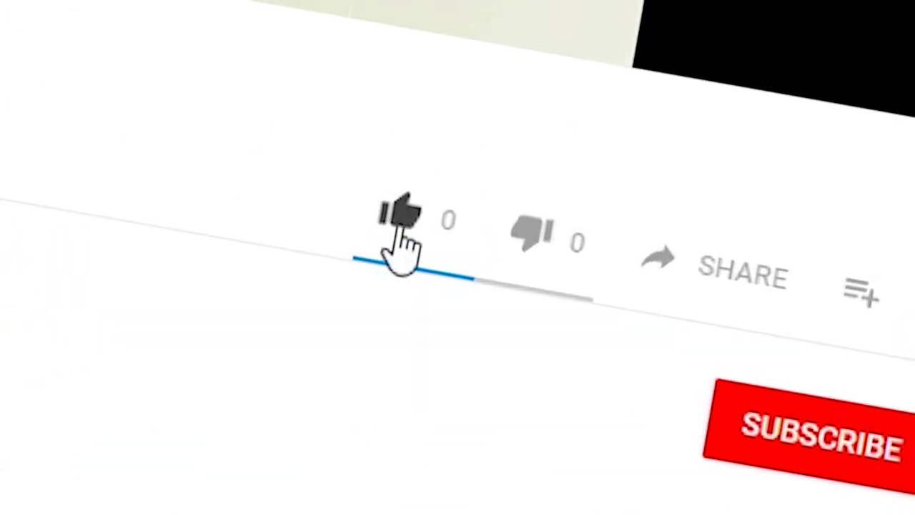
{"action": "left_click", "coordinate": [498, 90]}
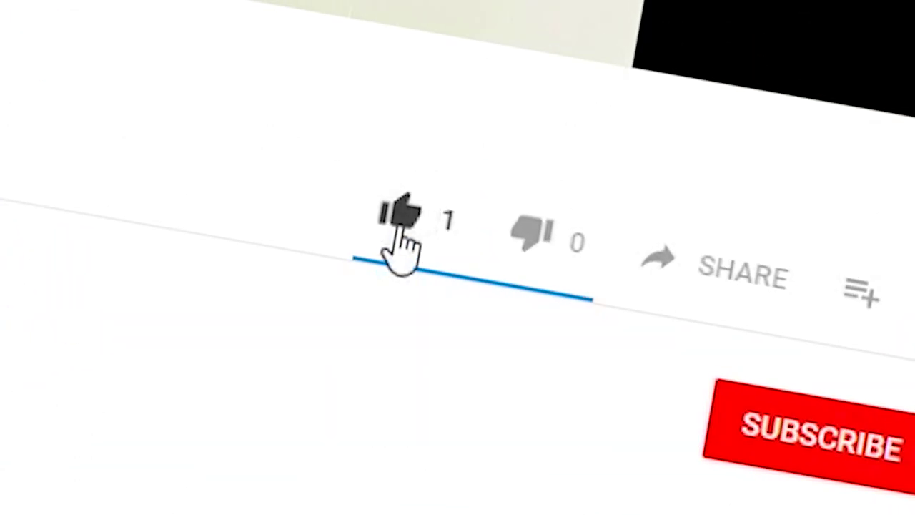
{"action": "left_click", "coordinate": [770, 425]}
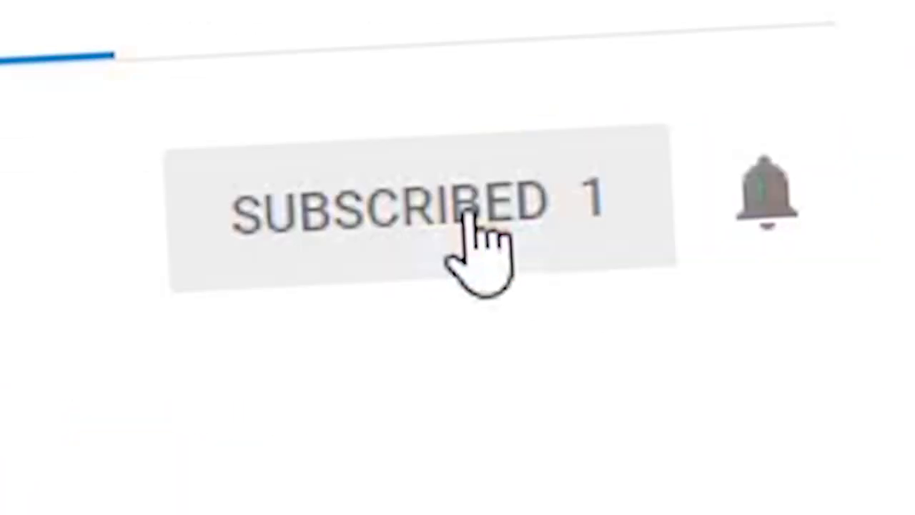